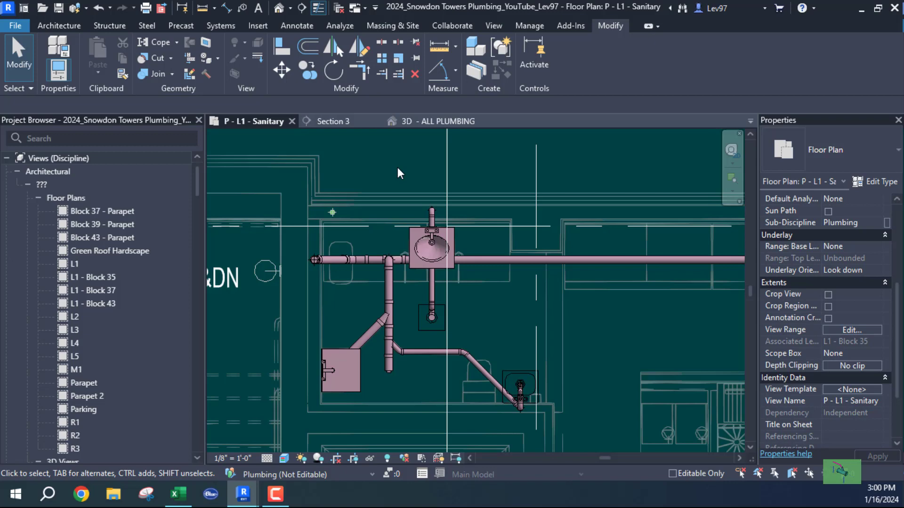
middle_drag(398, 166, 418, 138)
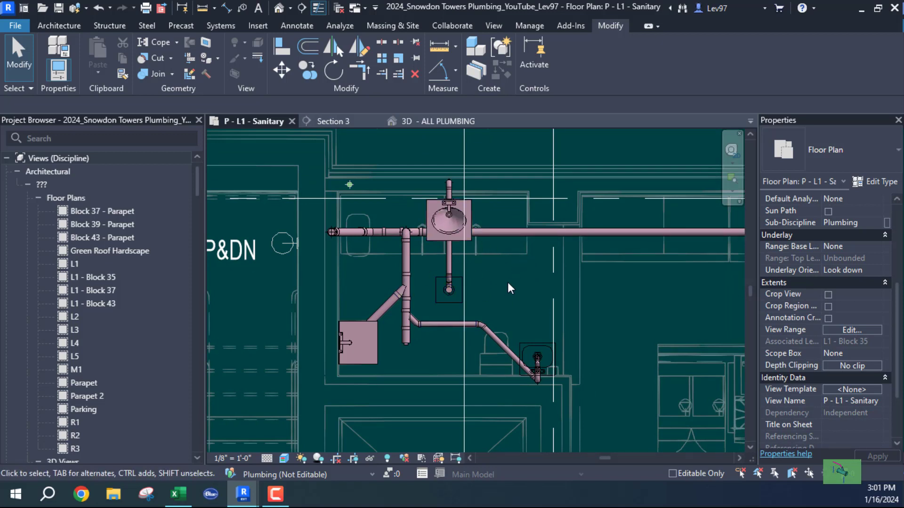
middle_drag(512, 283, 519, 284)
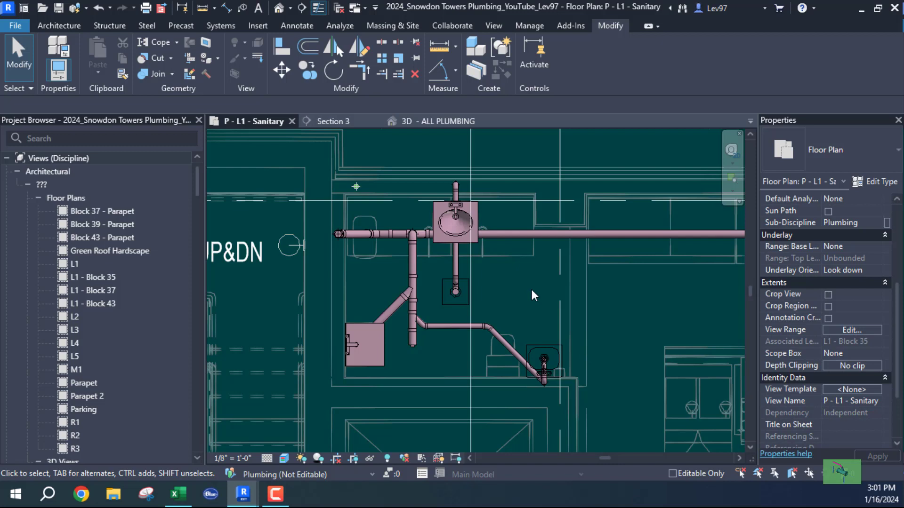
middle_drag(525, 289, 541, 289)
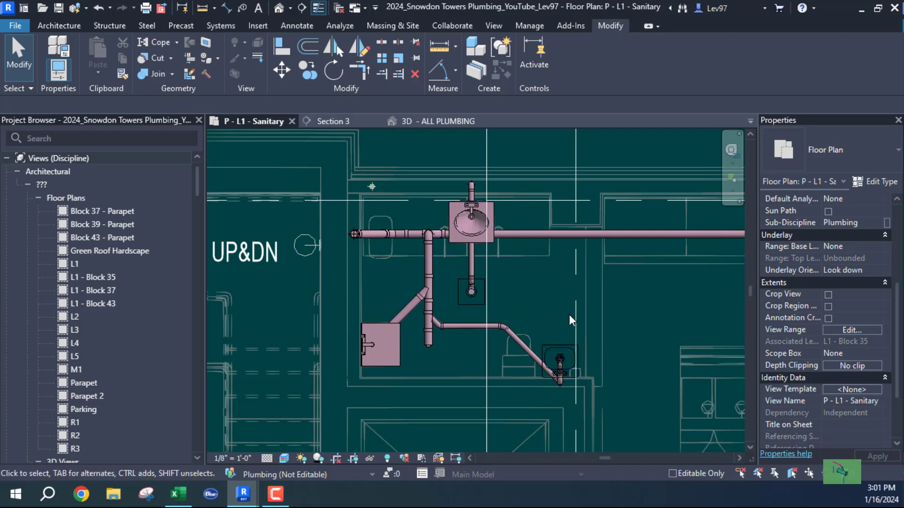
scroll(541, 306, up, 1)
scroll(540, 301, down, 2)
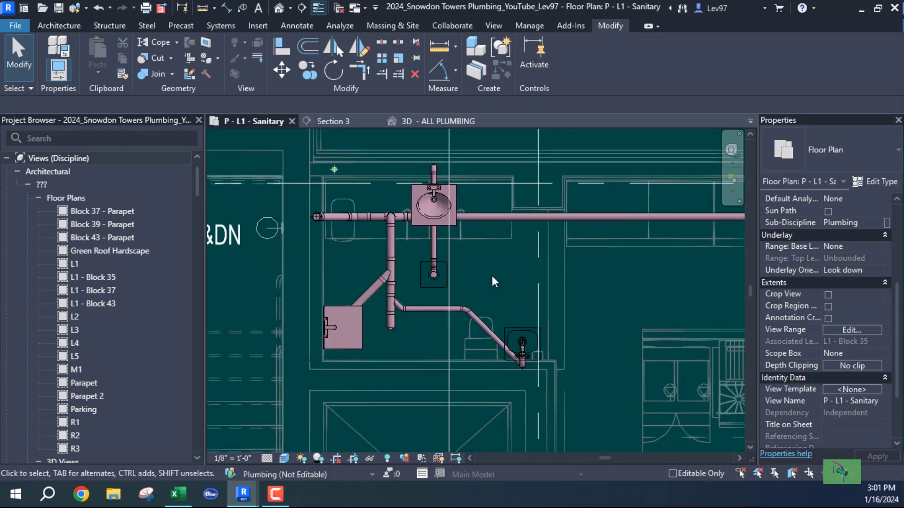
scroll(540, 296, up, 1)
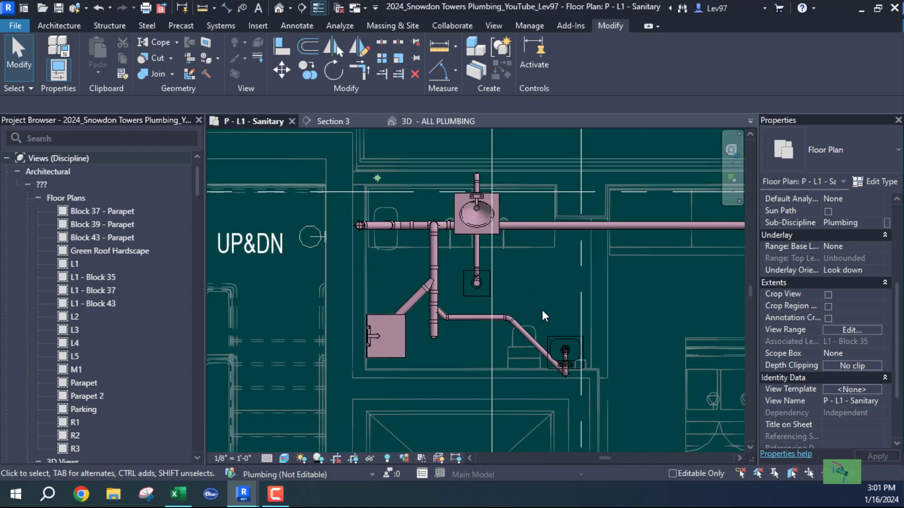
Step: Examine the fixture traps and drain piping in the 3D - ALL PLUMBING view, and return to the P - L1 - Sanitary plan
click(424, 121)
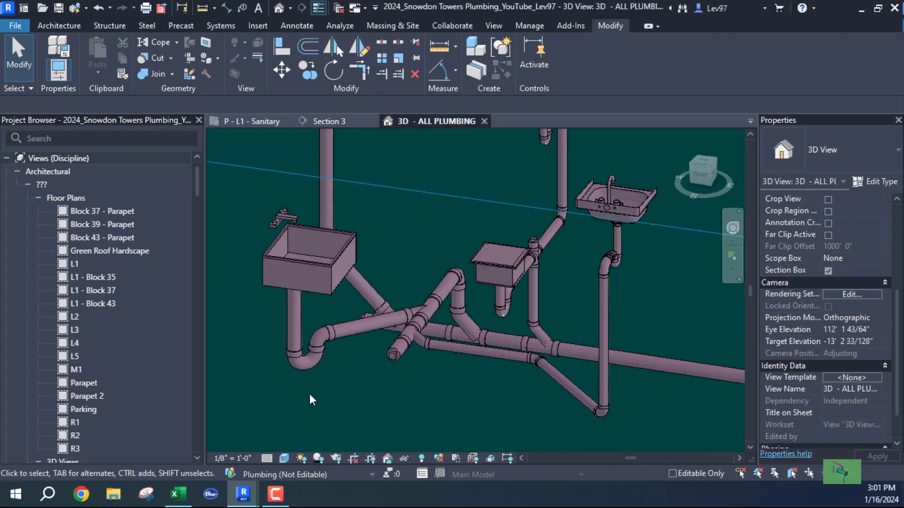
click(293, 361)
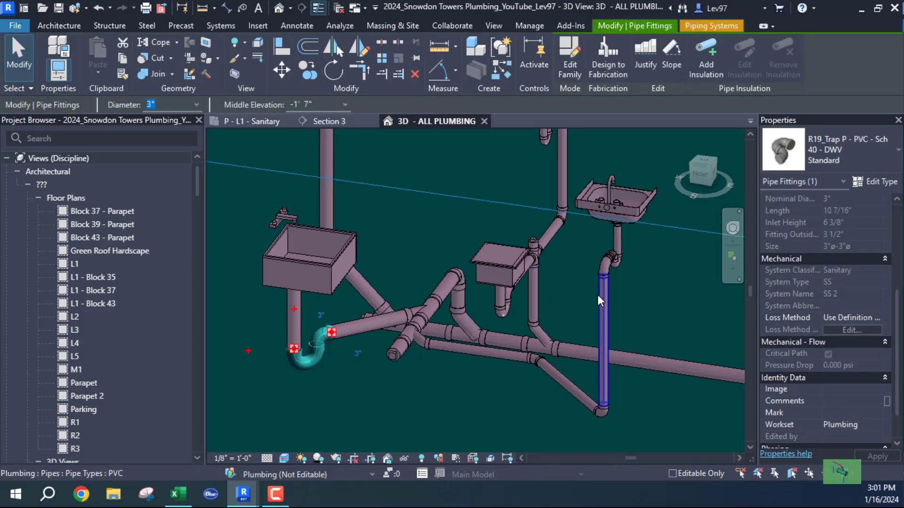
shift+middle_drag(597, 295, 537, 259)
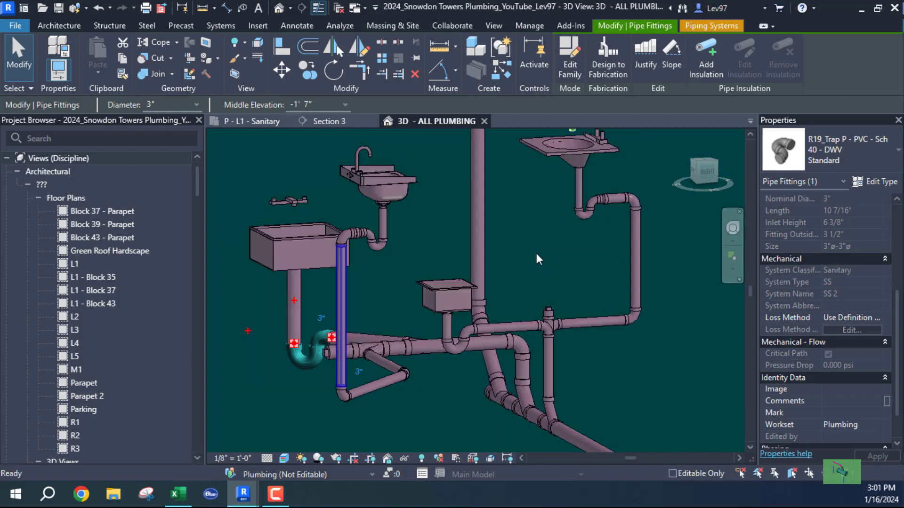
click(580, 213)
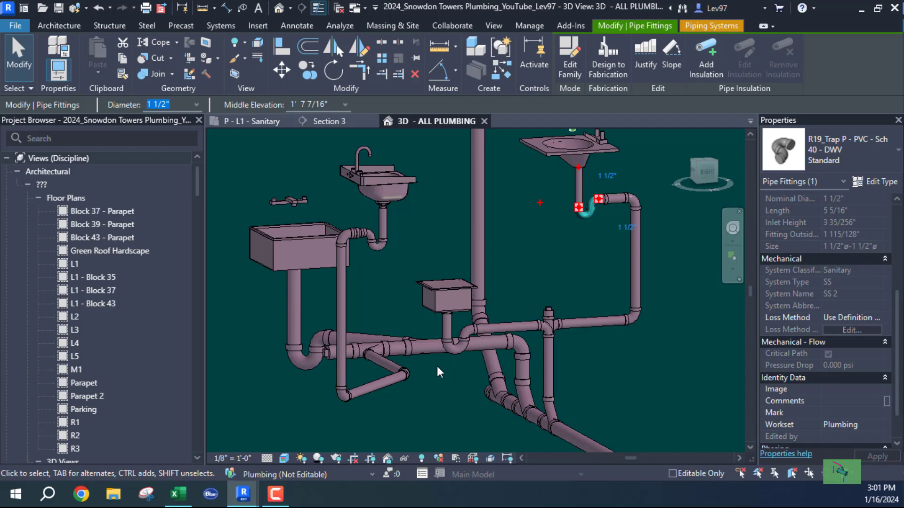
shift+middle_drag(437, 372, 475, 272)
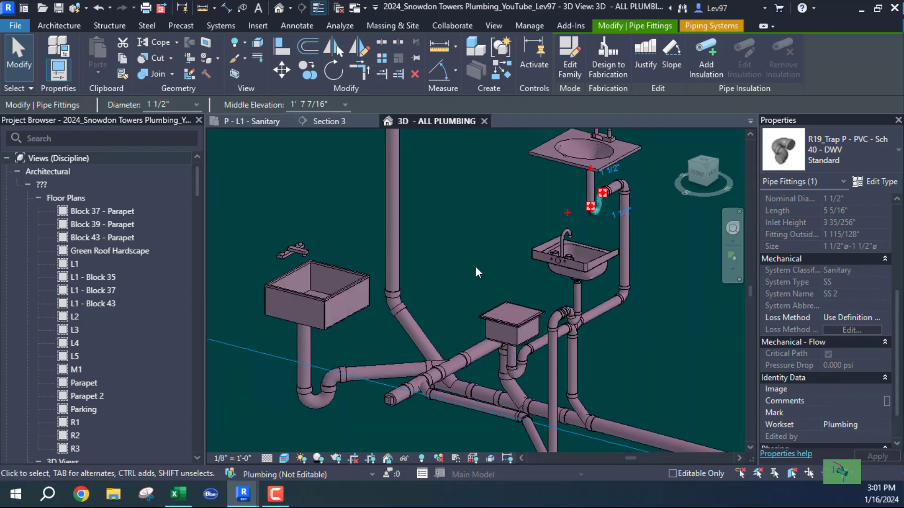
scroll(456, 233, down, 2)
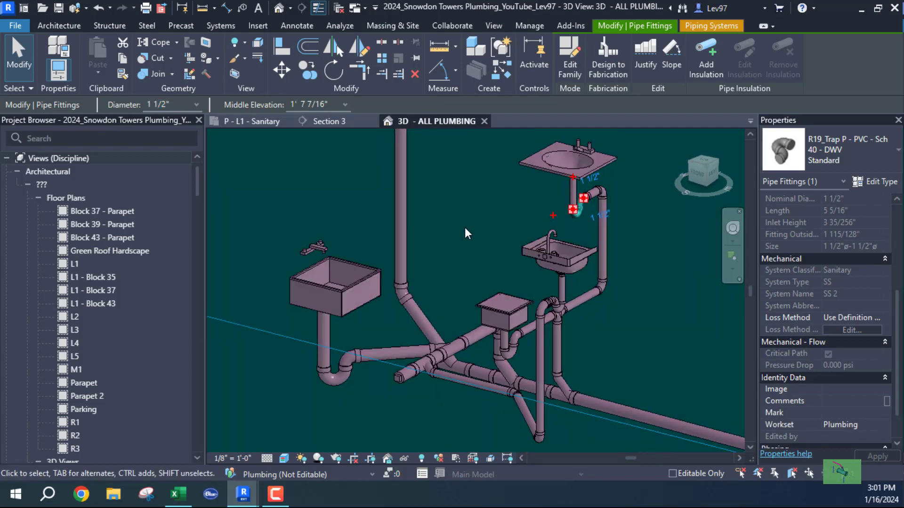
shift+middle_drag(467, 227, 469, 266)
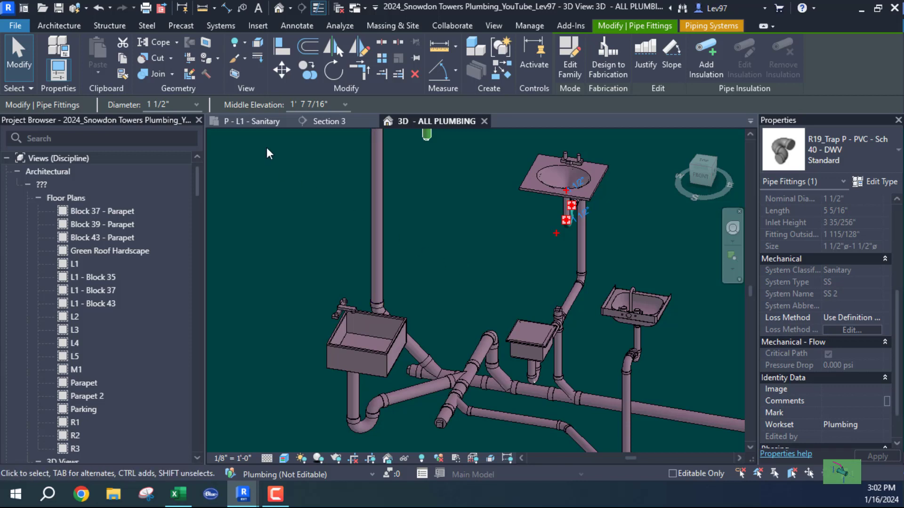
click(277, 152)
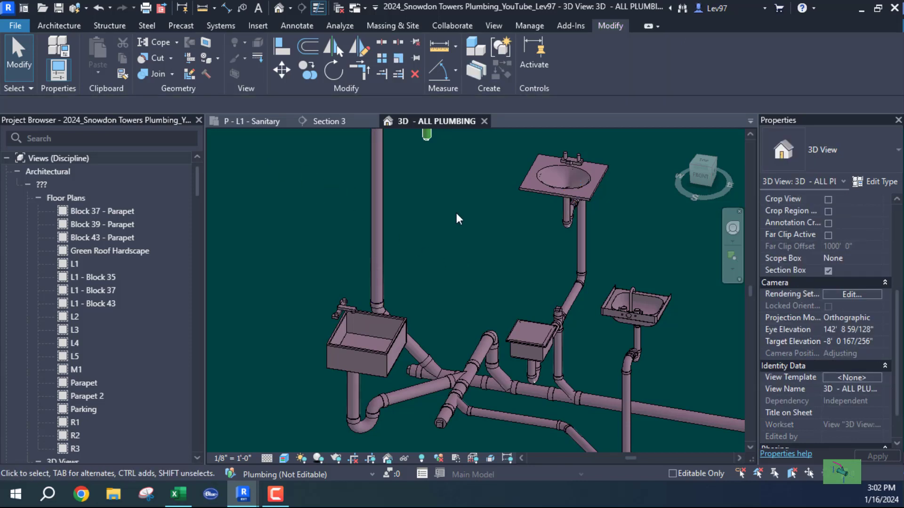
click(263, 123)
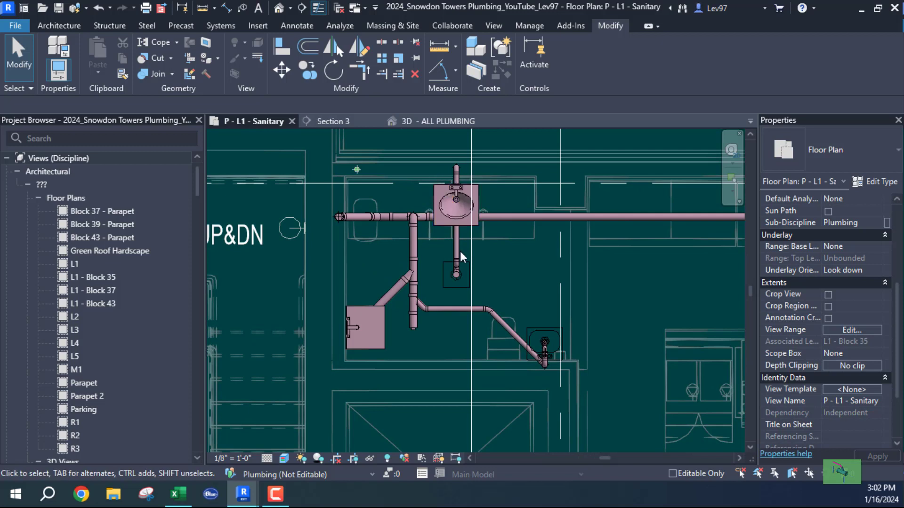
mouse_move(375, 265)
middle_down()
mouse_move(392, 262)
mouse_move(386, 271)
middle_up()
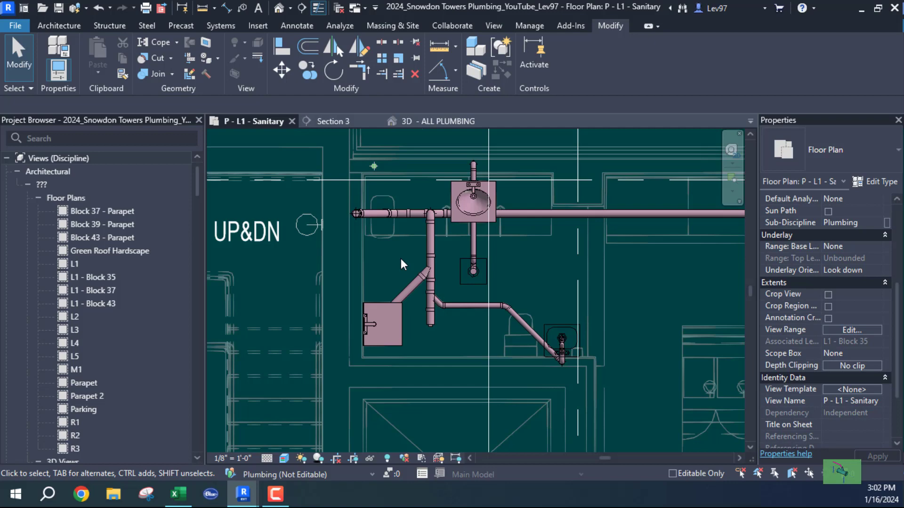
key(v)
key(g)
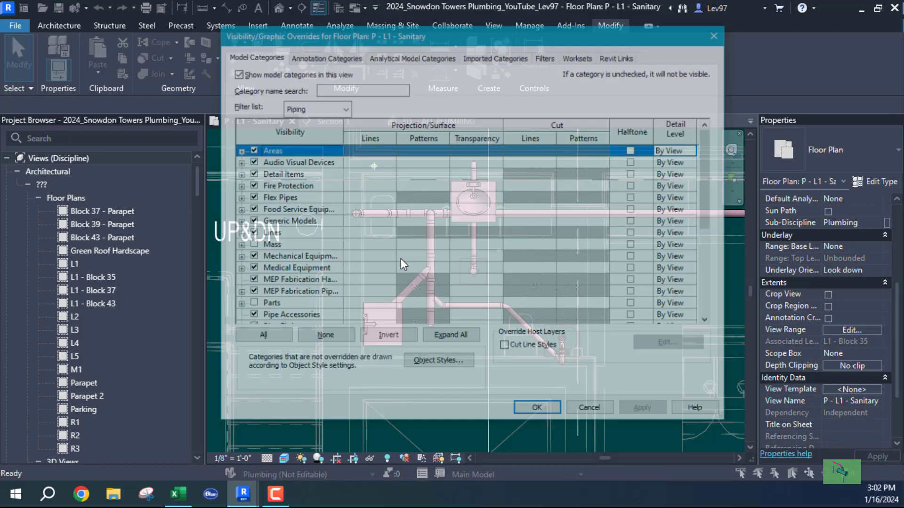
click(594, 411)
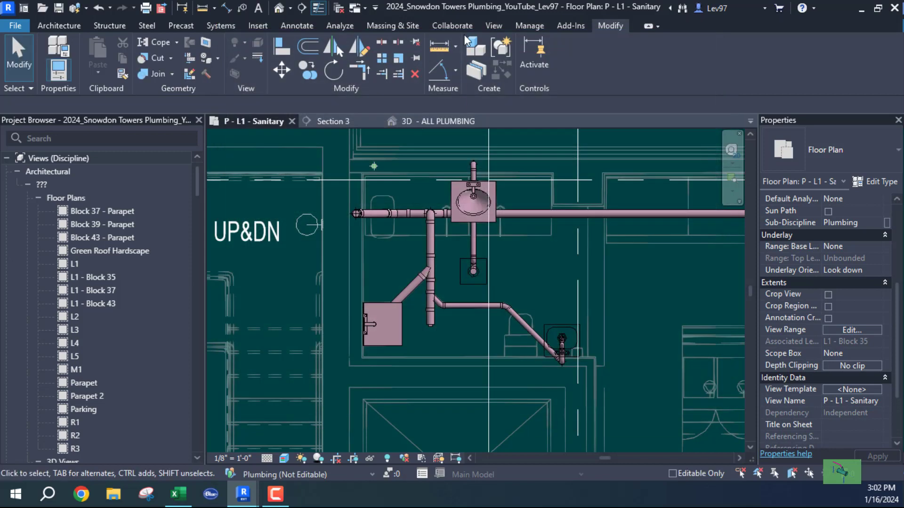
Step: Add the DCW, DHW, Sanitary - Vent, Sanitary Building and Sanitary Parking filters to the P - L1 - Sanitary view's visibility overrides
click(495, 27)
click(134, 41)
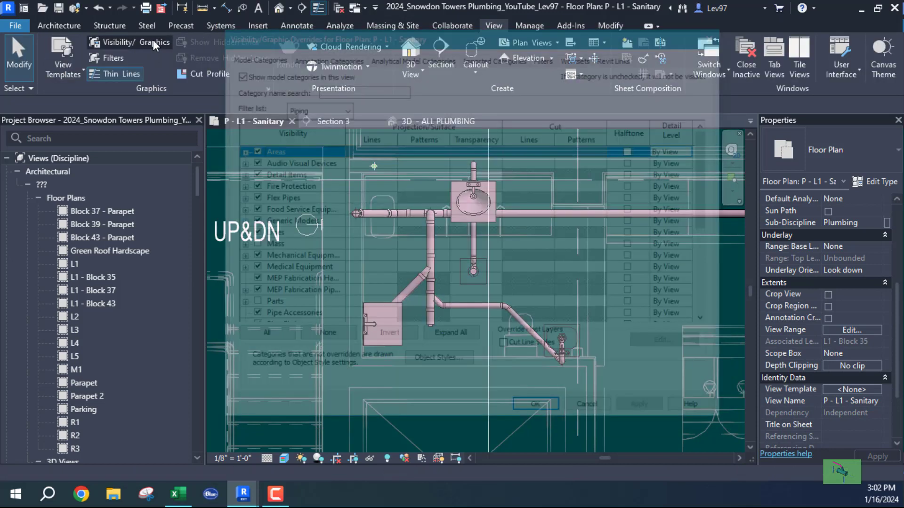
click(546, 55)
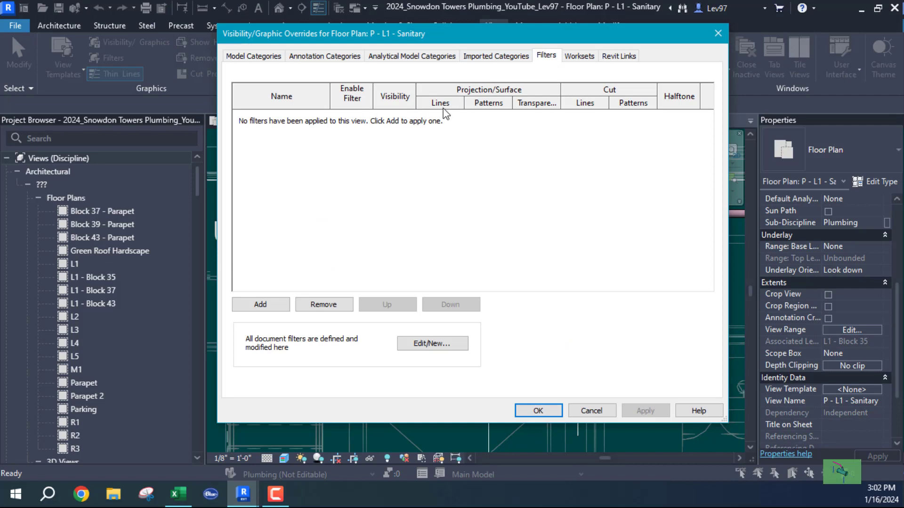
click(263, 307)
click(411, 170)
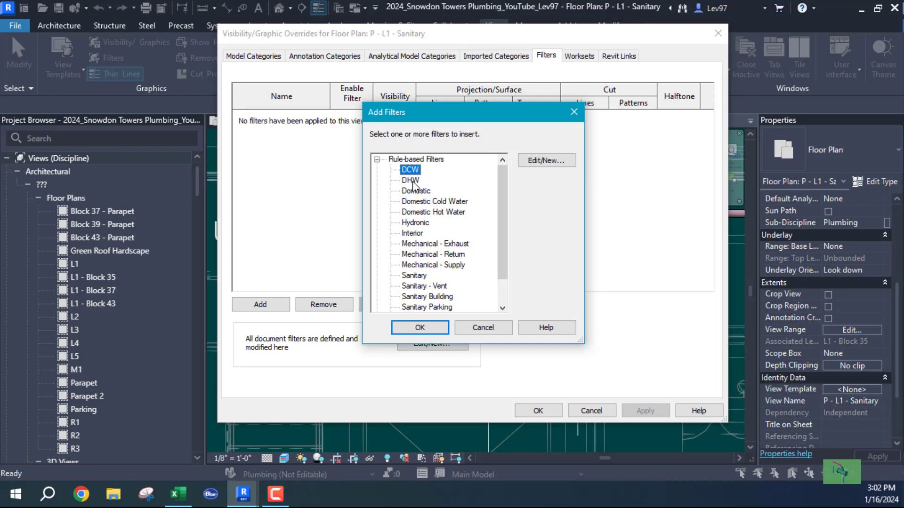
ctrl+click(412, 182)
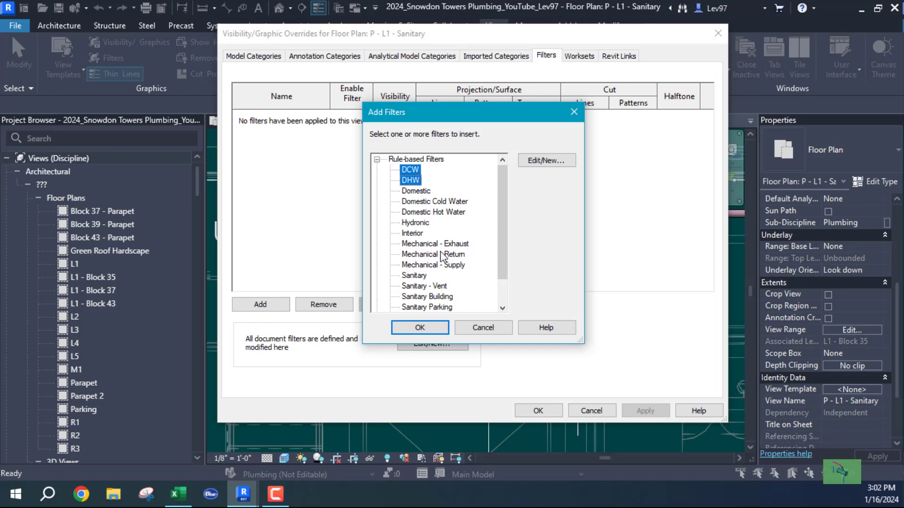
scroll(442, 256, down, 1)
ctrl+click(412, 277)
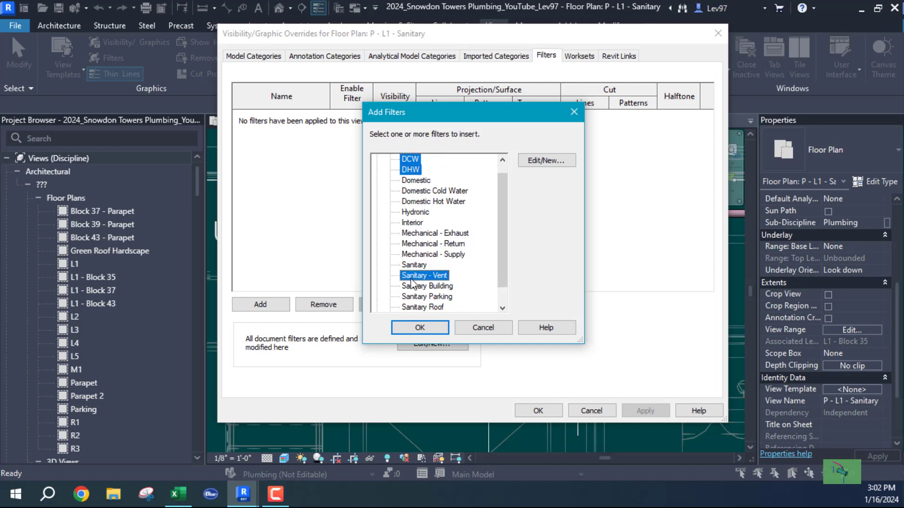
ctrl+click(418, 286)
ctrl+click(416, 297)
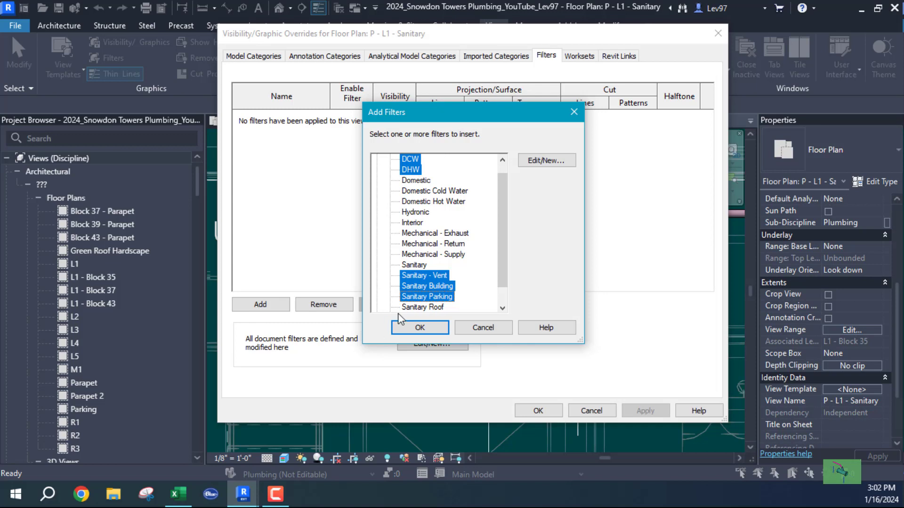
click(420, 328)
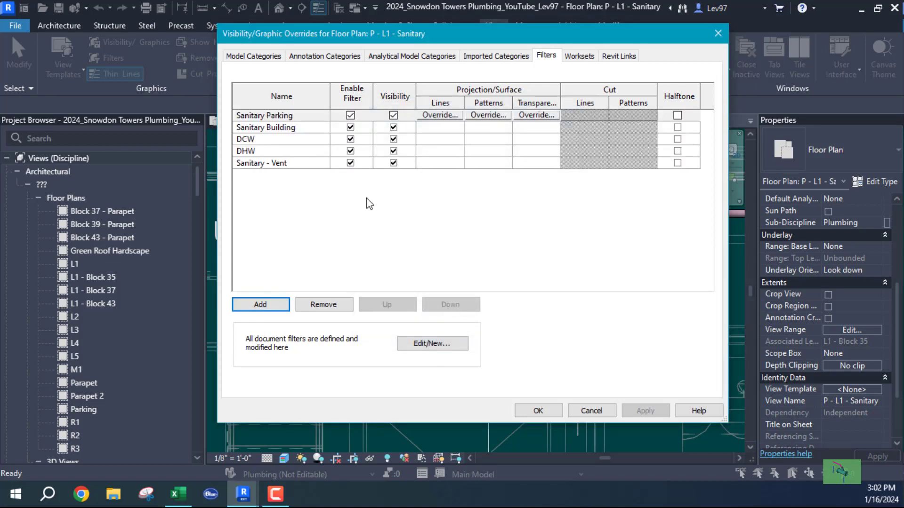
Step: Turn off visibility for the DCW, DHW and Sanitary Parking filters and apply the overrides to the plan
click(394, 140)
click(401, 151)
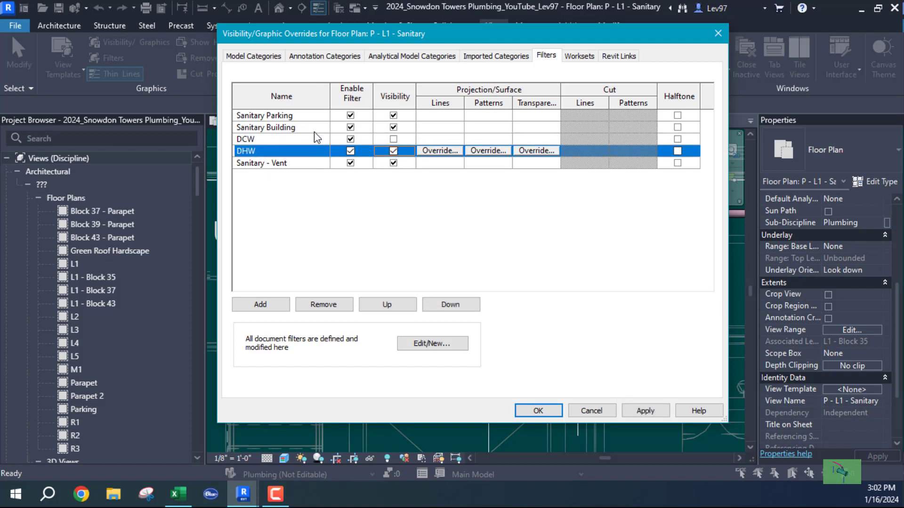
click(393, 138)
click(393, 115)
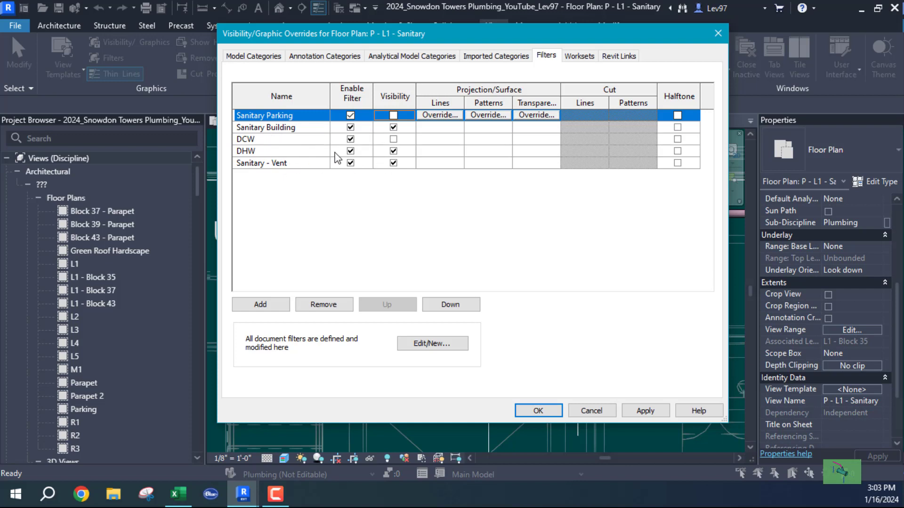
click(393, 151)
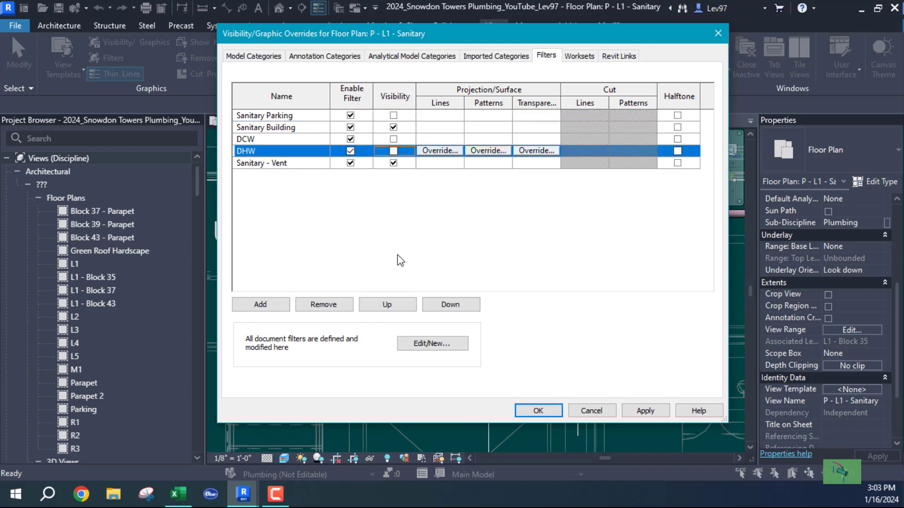
click(538, 411)
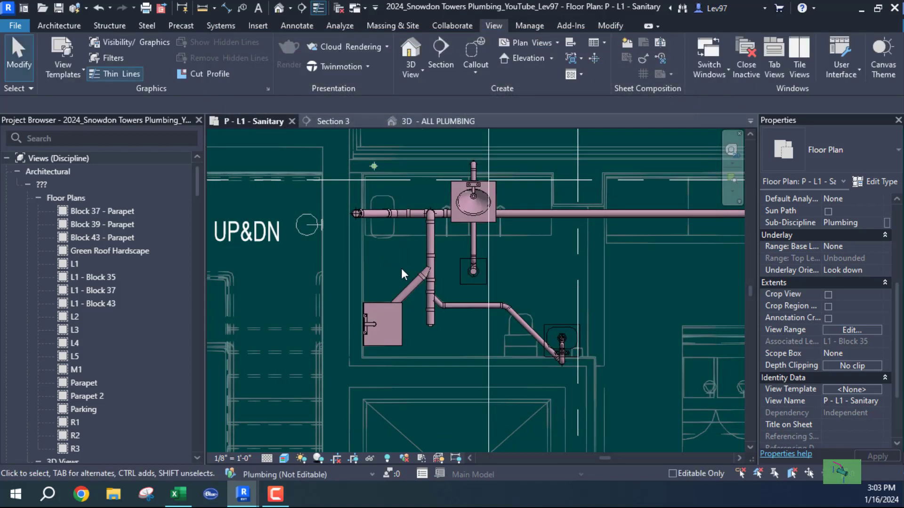
Step: Turn off visibility for the Sanitary Building filter in the plan's visibility overrides and inspect the fixtures
middle_drag(399, 264, 403, 265)
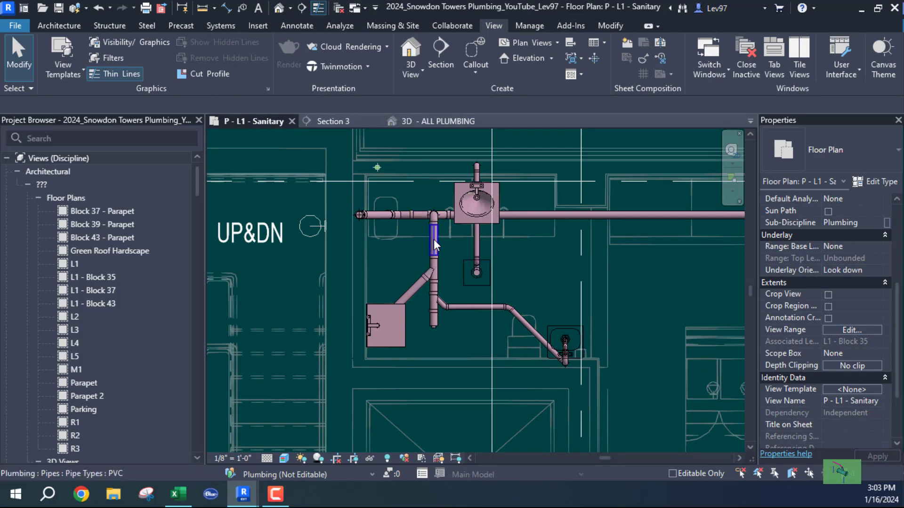
click(123, 39)
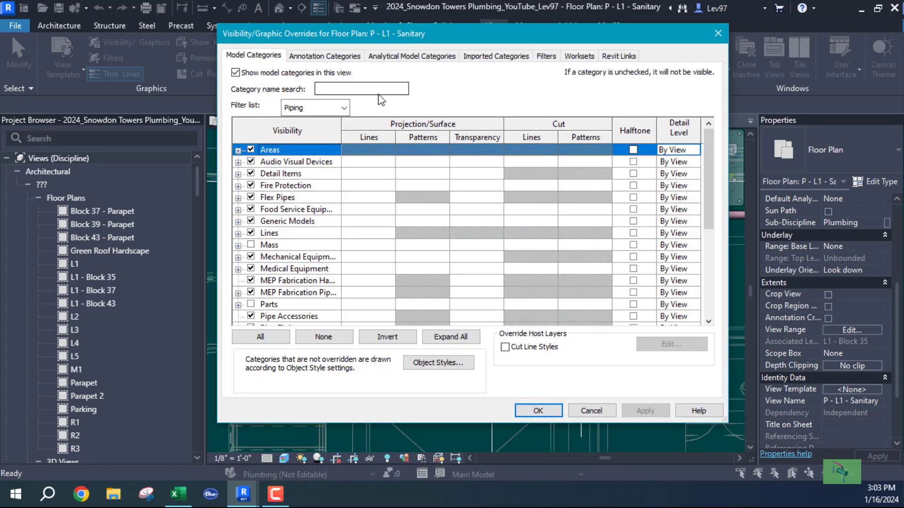
click(547, 56)
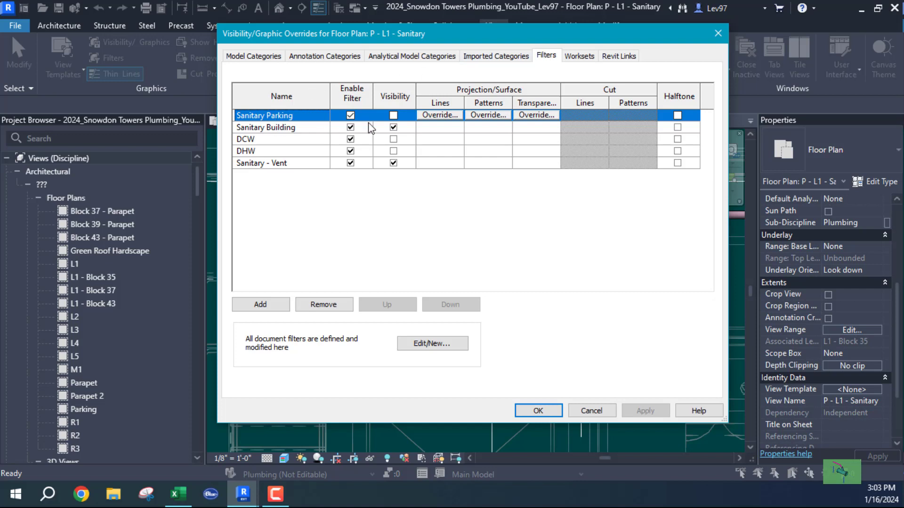
click(394, 127)
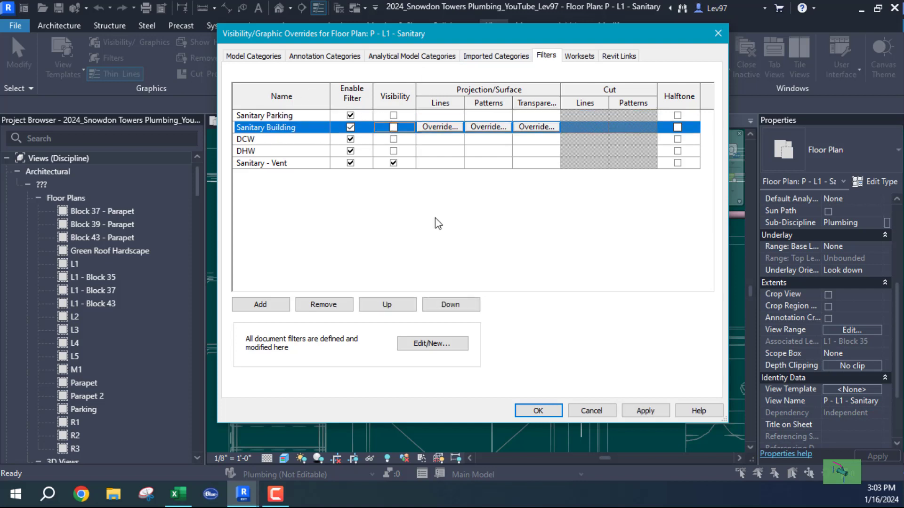
click(544, 409)
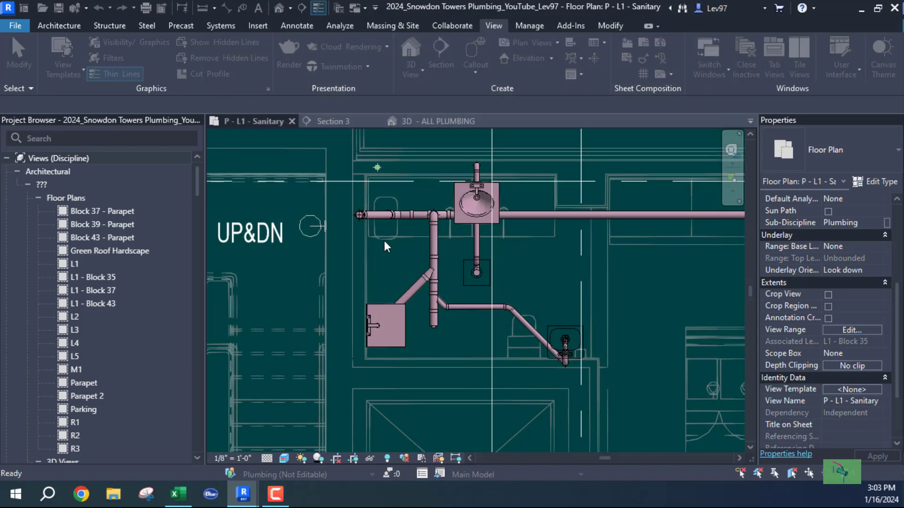
middle_drag(439, 302, 383, 281)
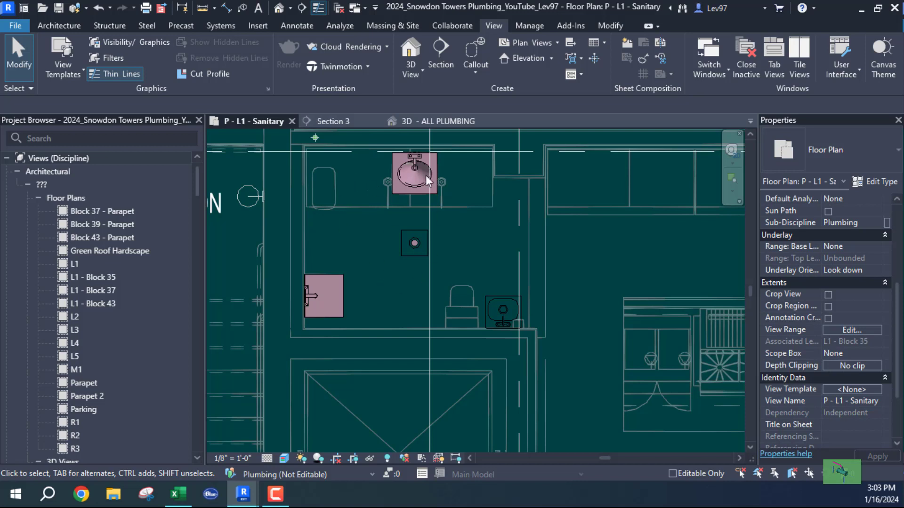
middle_drag(322, 141, 417, 190)
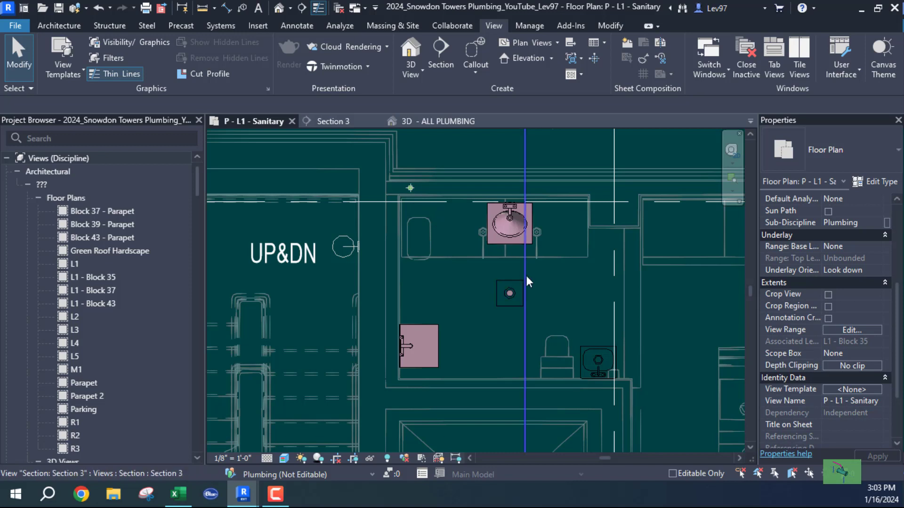
Step: Trace the drain stack and vent riser between the upper and lower fixtures in the 3D - ALL PLUMBING view
click(425, 121)
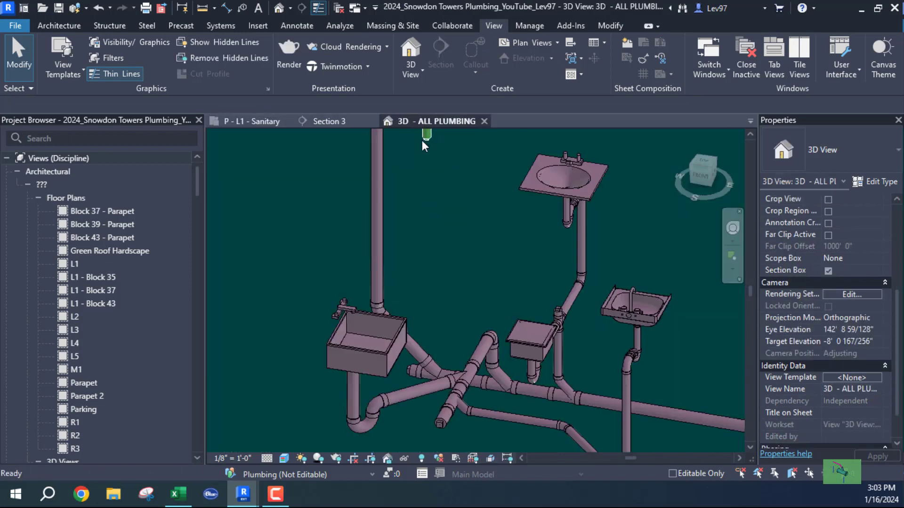
scroll(431, 278, down, 2)
middle_drag(446, 282, 427, 352)
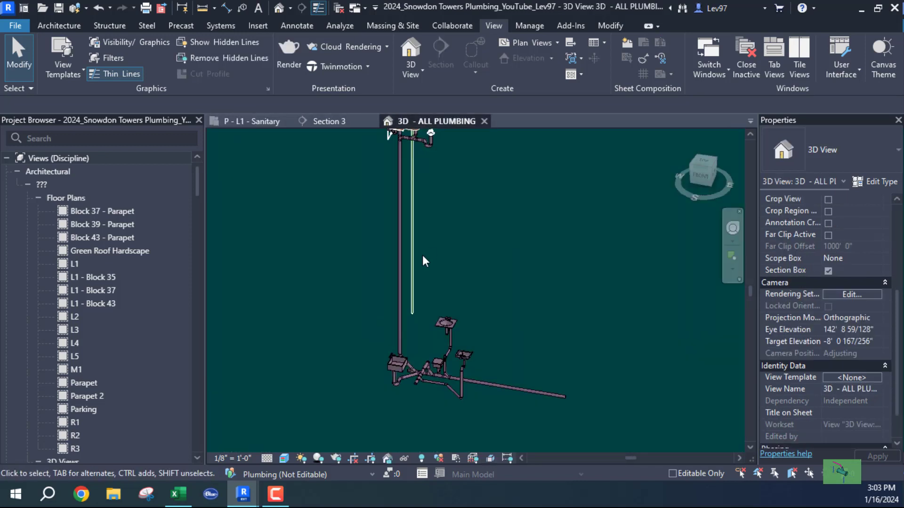
middle_drag(438, 218, 437, 296)
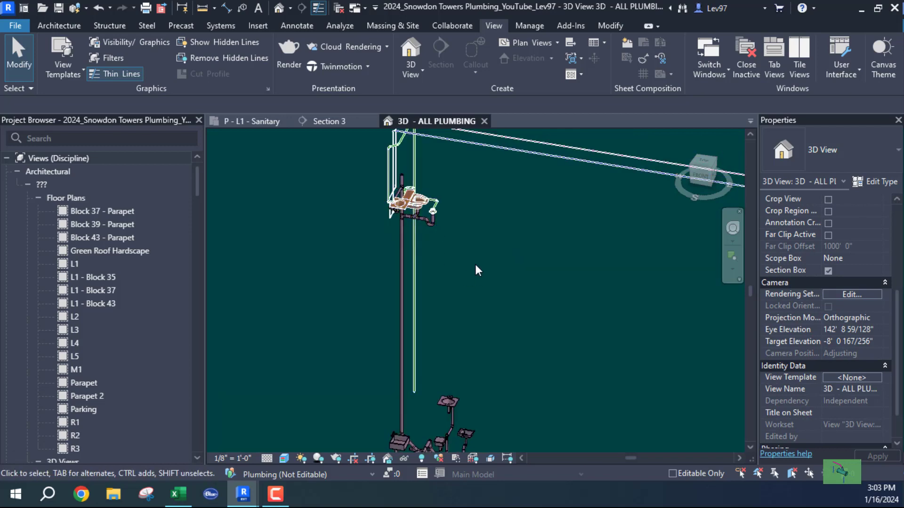
scroll(480, 282, up, 3)
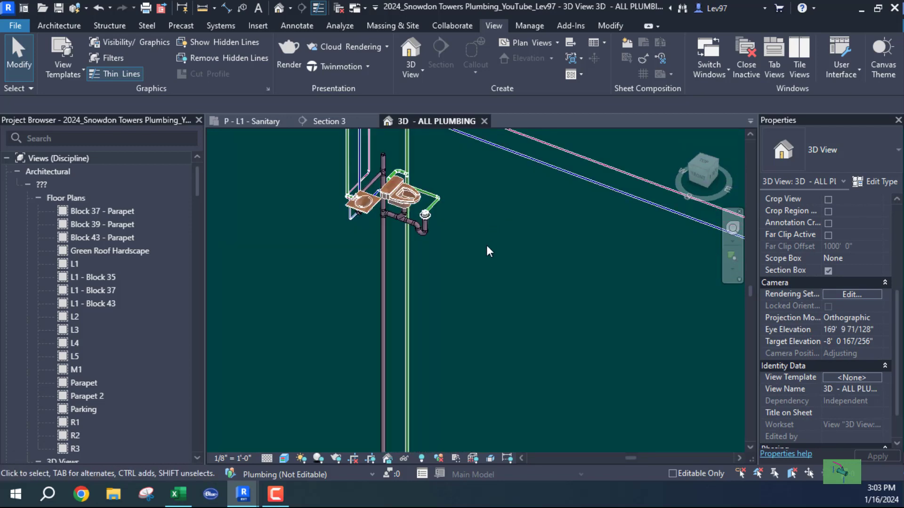
middle_drag(487, 246, 487, 298)
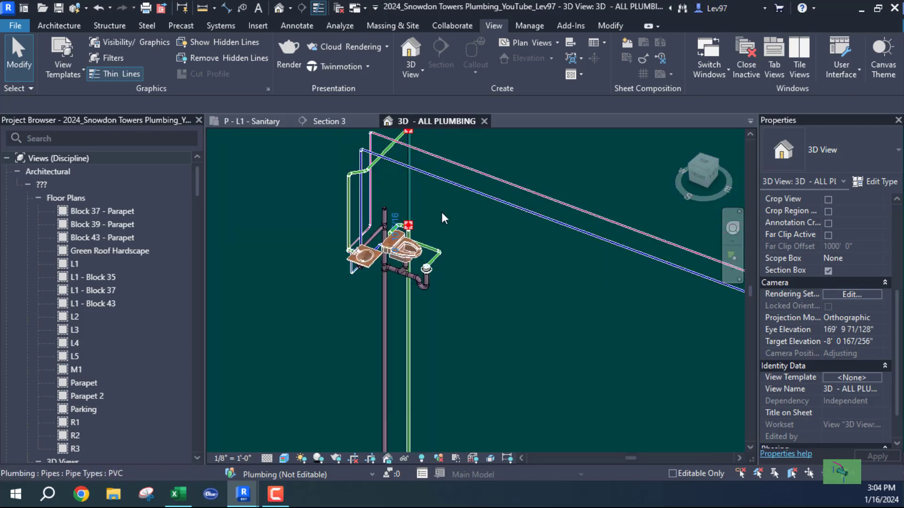
middle_drag(451, 270, 469, 386)
middle_drag(443, 447, 440, 208)
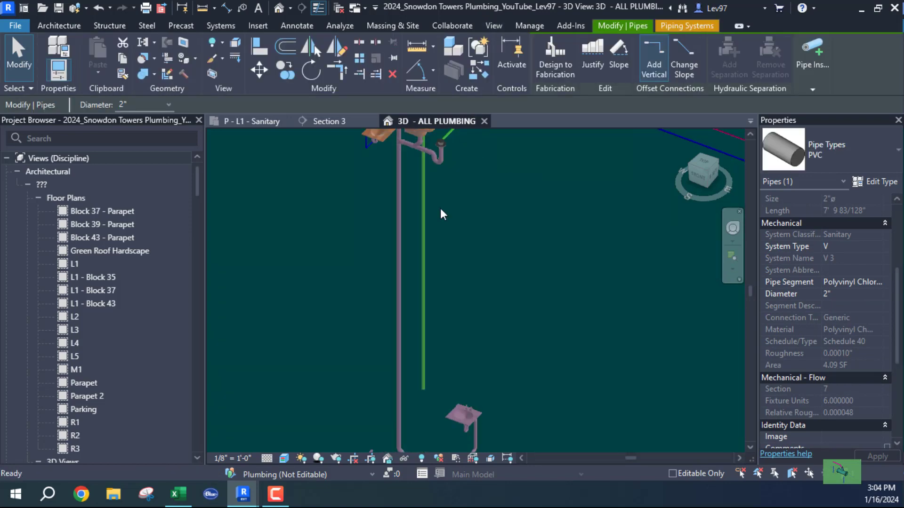
middle_drag(475, 290, 465, 115)
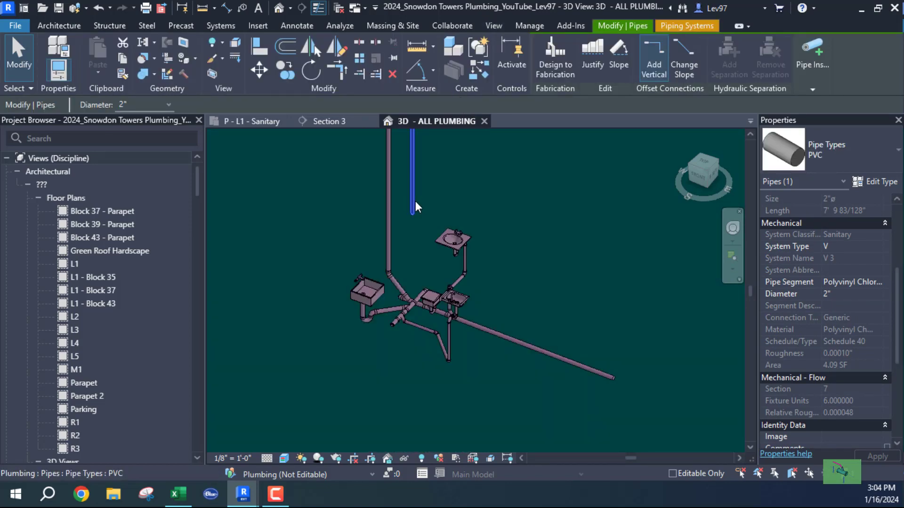
Step: Select the vertical vent pipe in the 3D view and locate it in the P - L1 - Sanitary plan
click(413, 202)
click(267, 121)
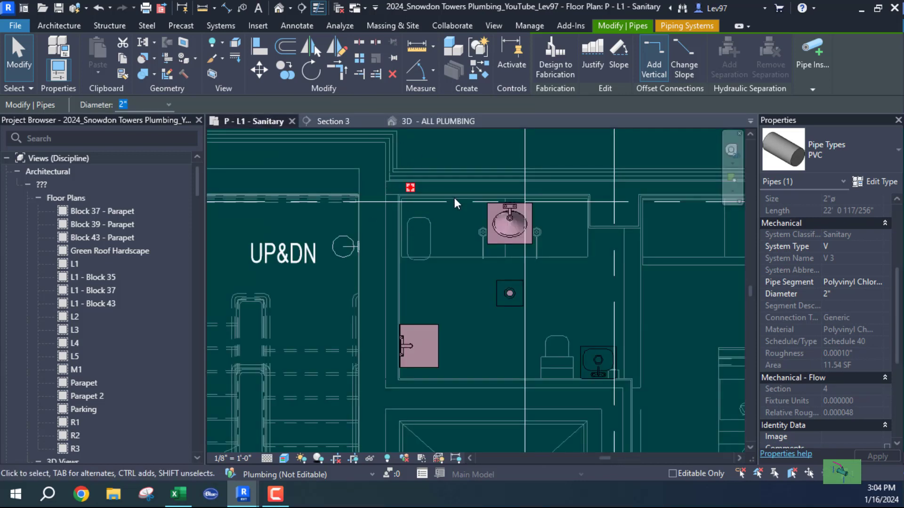
scroll(415, 195, up, 4)
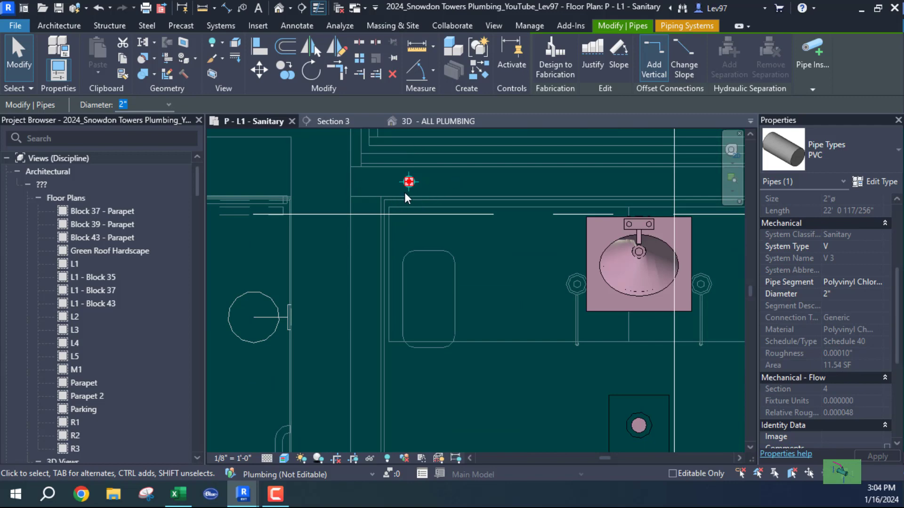
click(518, 264)
scroll(518, 264, down, 5)
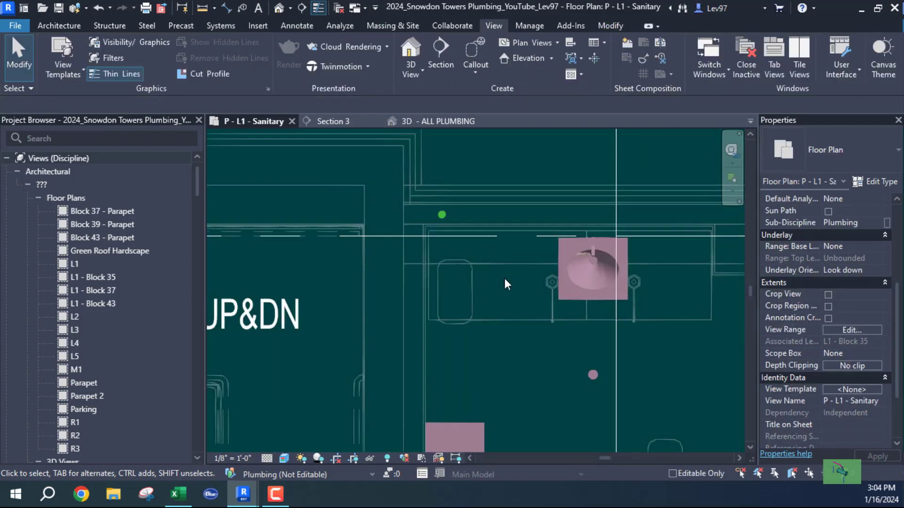
middle_drag(497, 291, 427, 245)
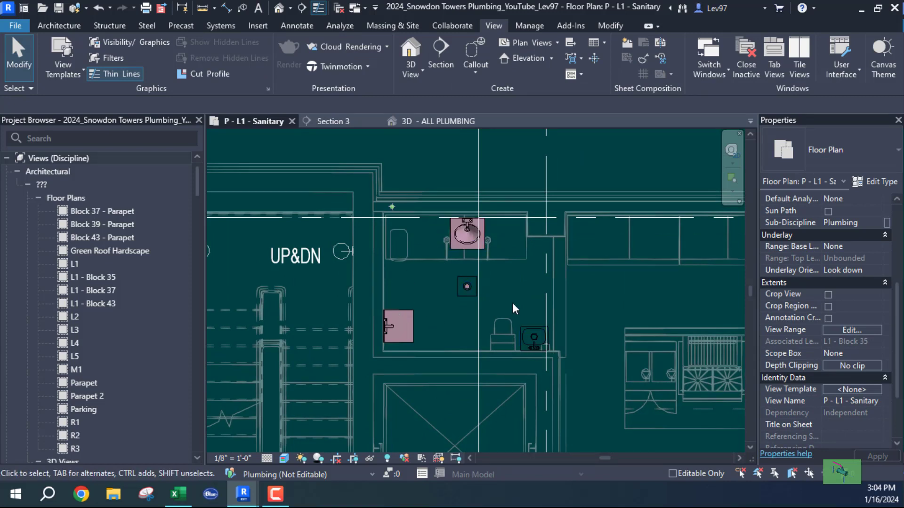
mouse_move(514, 287)
middle_down()
mouse_move(530, 280)
mouse_move(522, 288)
middle_up()
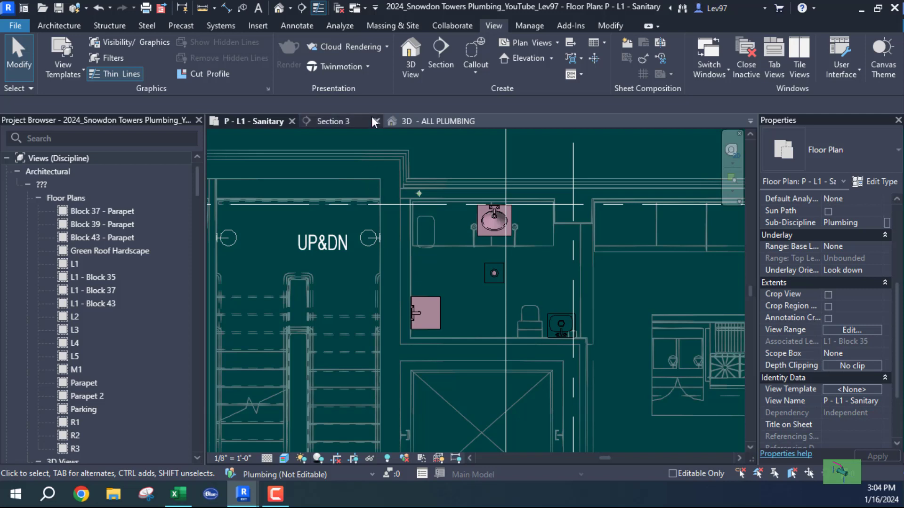
scroll(439, 219, down, 3)
scroll(438, 226, down, 6)
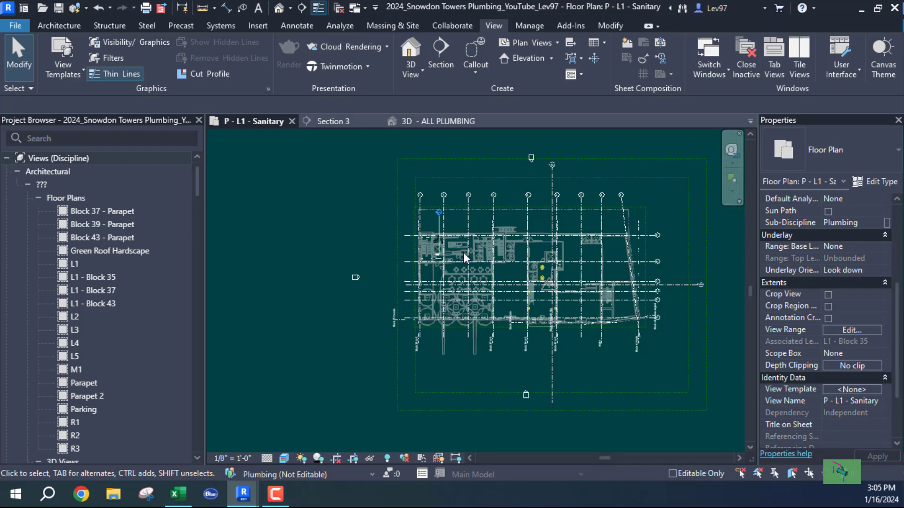
scroll(464, 252, up, 10)
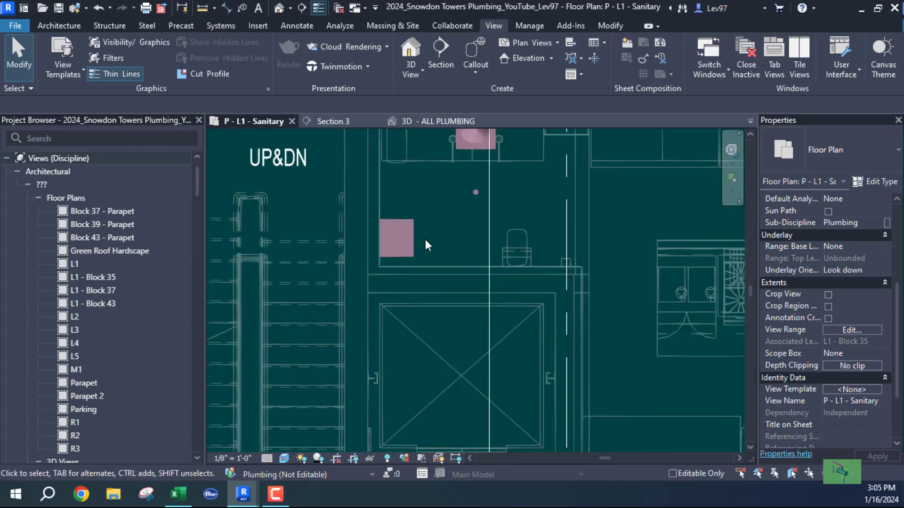
middle_drag(425, 239, 476, 269)
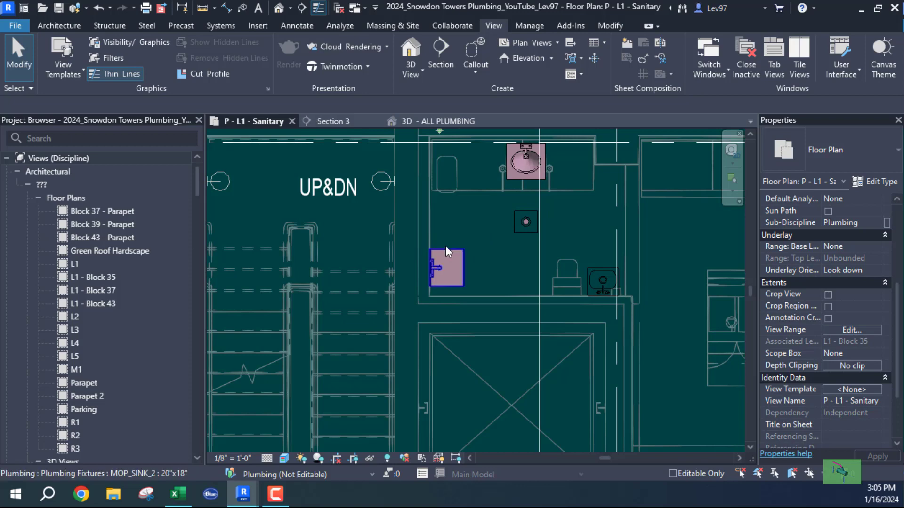
Step: Select the 20"x18" mop sink in the P - L1 - Sanitary plan and examine its pipe connectors up close
click(453, 256)
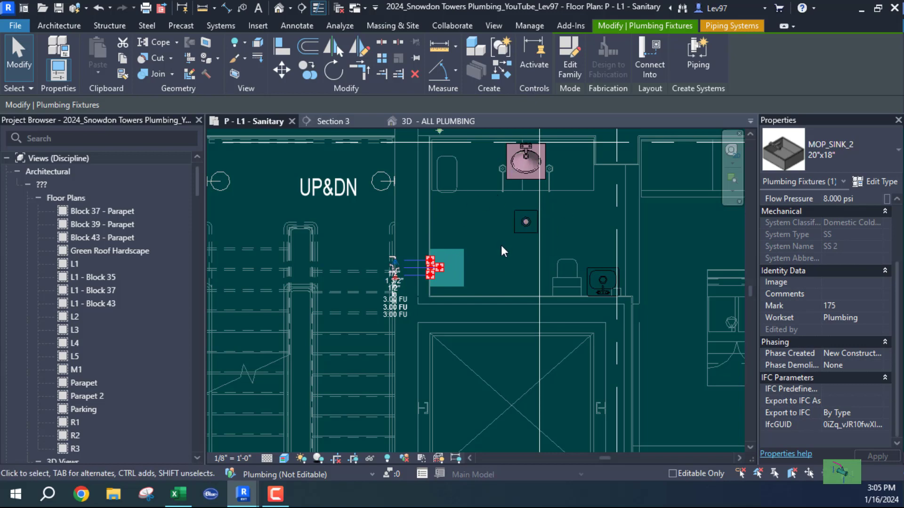
scroll(501, 245, down, 3)
middle_drag(601, 236, 385, 215)
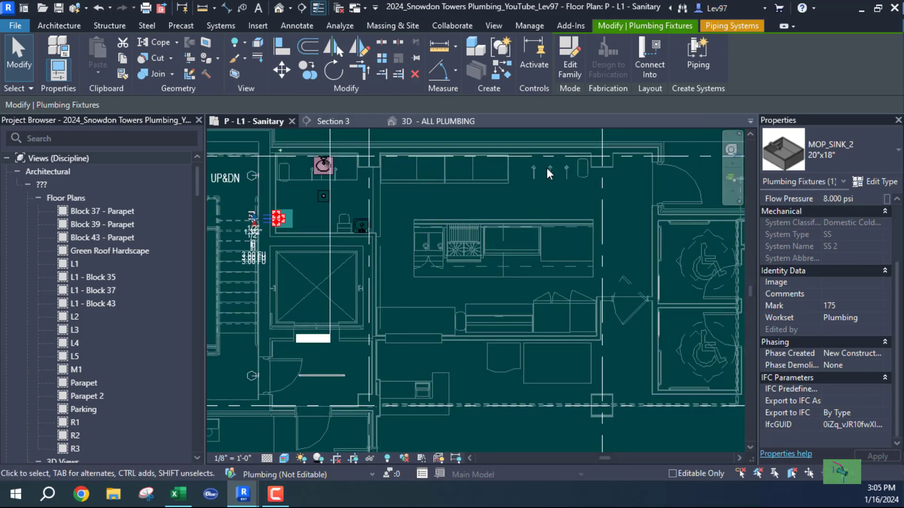
middle_drag(462, 190, 606, 237)
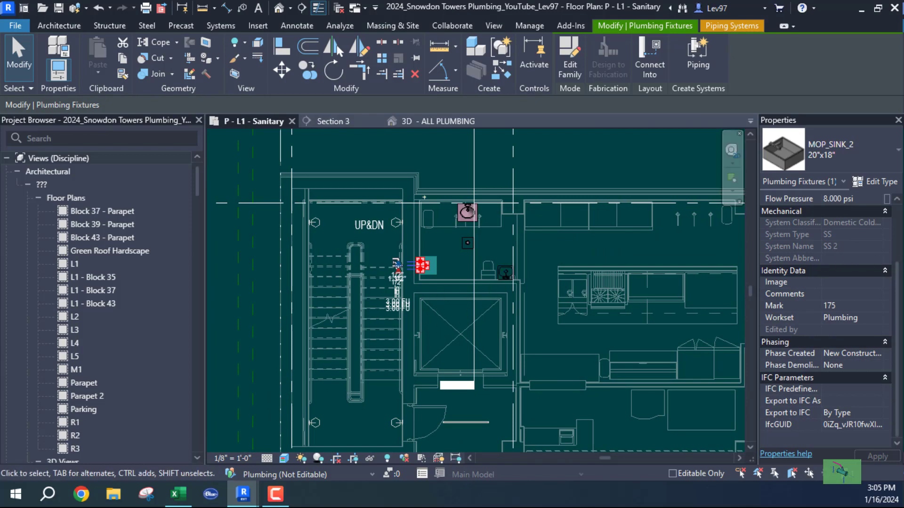
scroll(426, 268, up, 5)
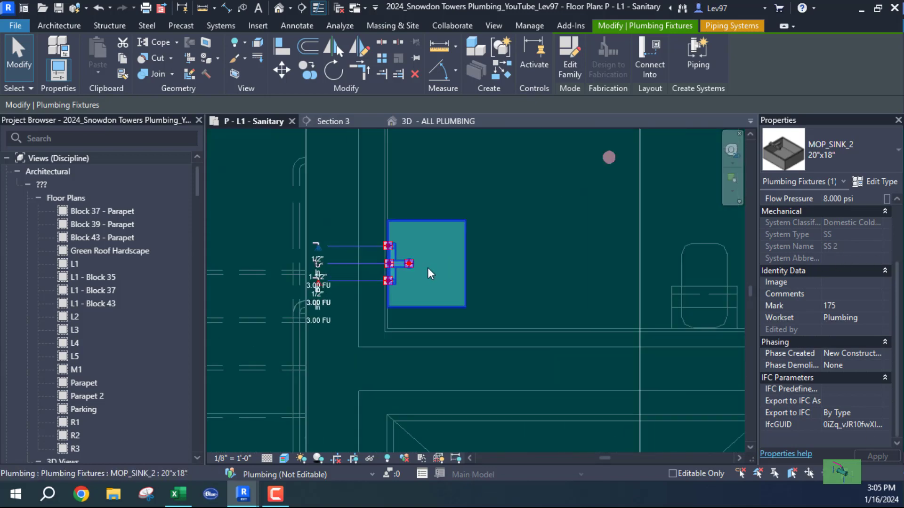
scroll(428, 273, up, 3)
middle_drag(599, 230, 660, 221)
scroll(598, 226, up, 1)
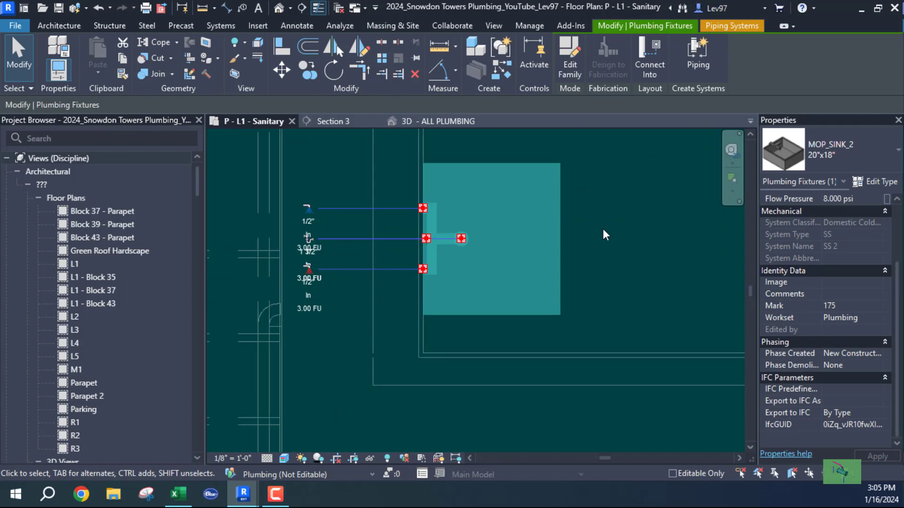
middle_drag(602, 229, 675, 238)
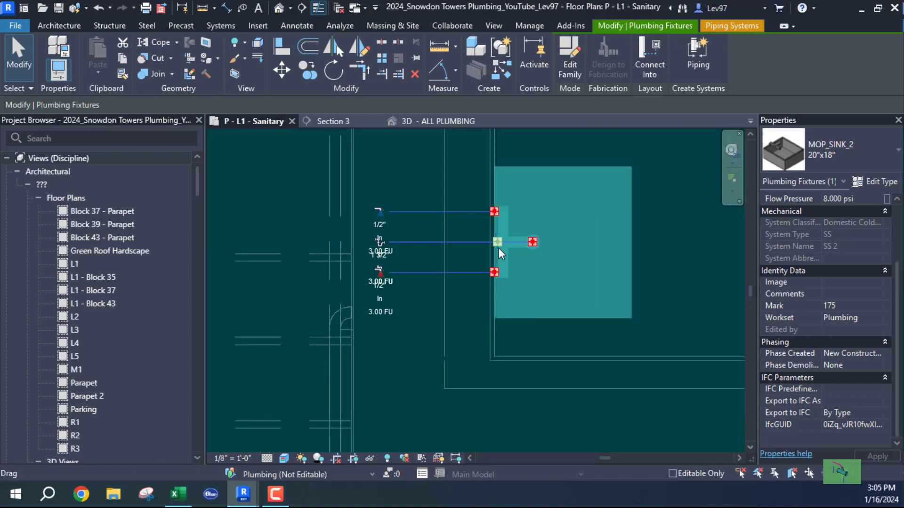
right_click(498, 244)
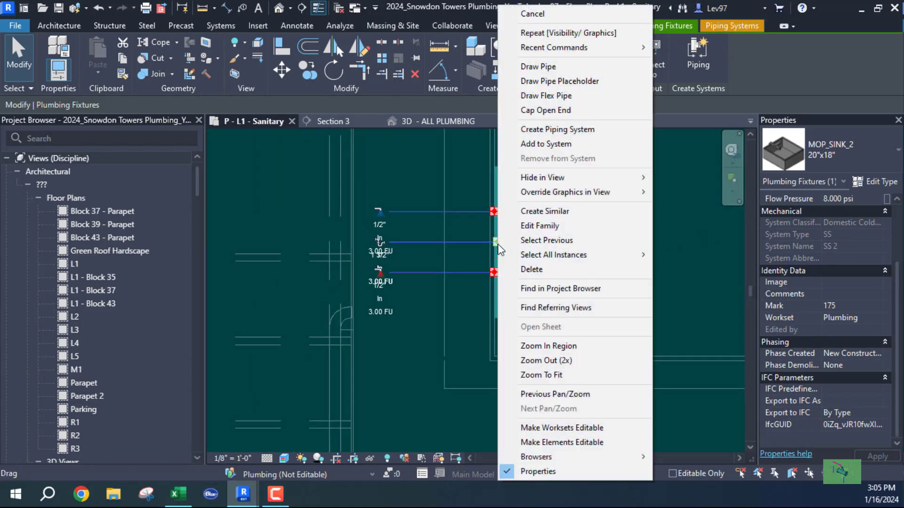
click(538, 67)
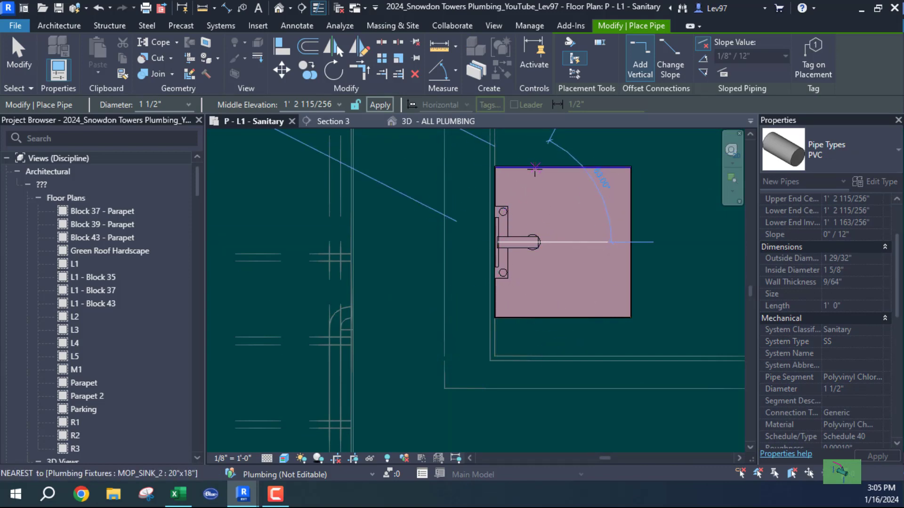
key(Escape)
key(Escape)
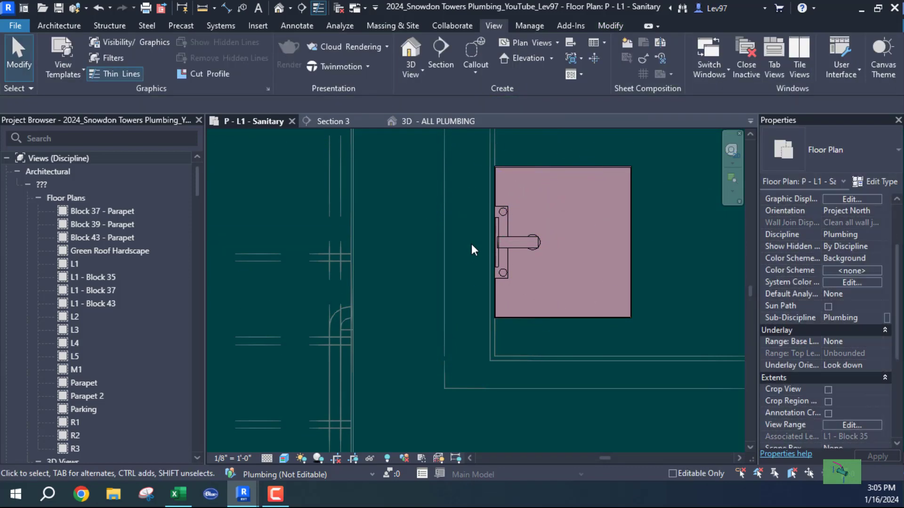
click(524, 236)
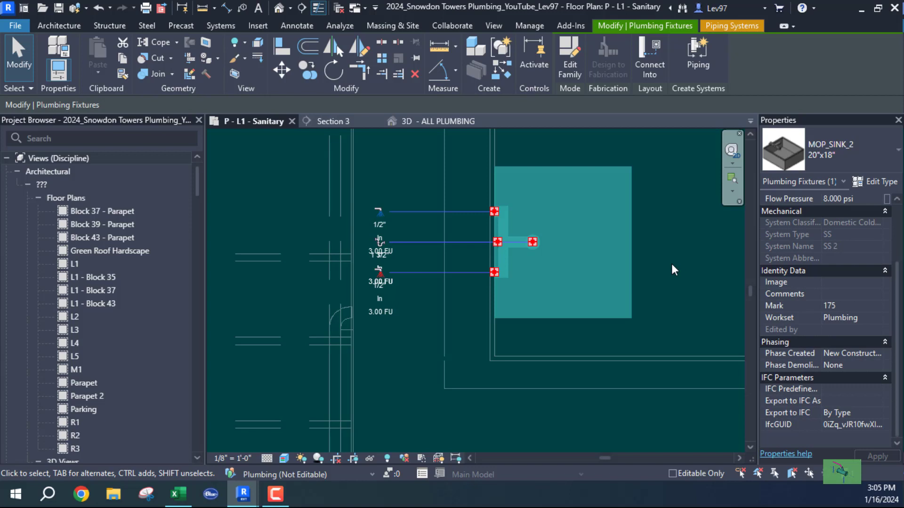
right_click(497, 244)
click(527, 65)
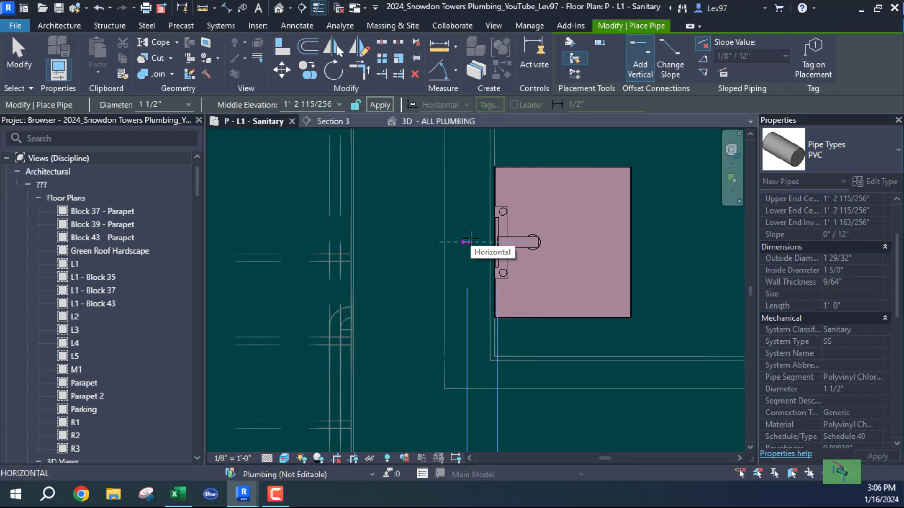
key(Escape)
key(Escape)
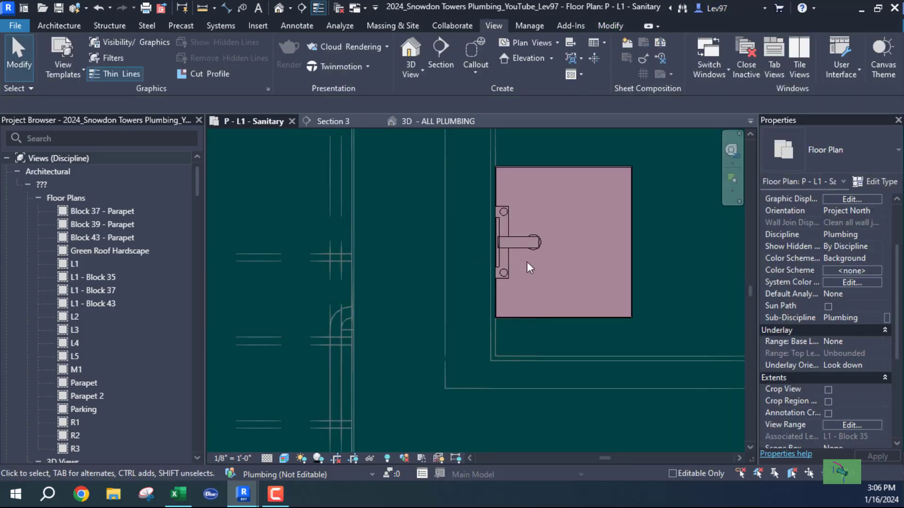
Step: Review the filters in the P - L1 - Sanitary plan's visibility overrides and leave them without applying changes
middle_drag(425, 242, 426, 242)
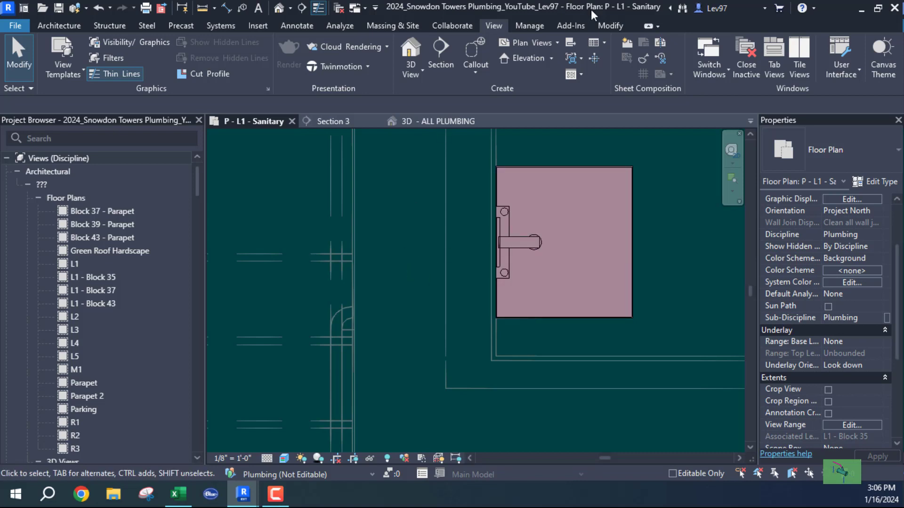
click(149, 39)
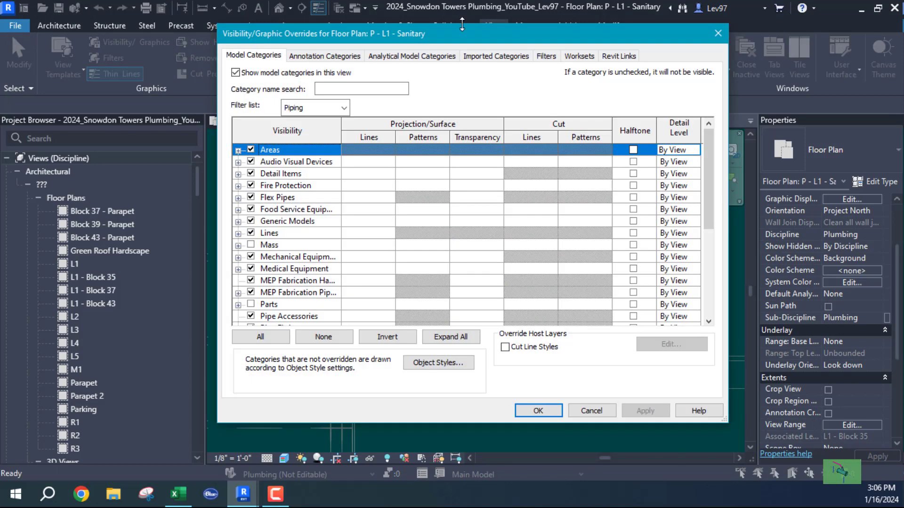
click(545, 56)
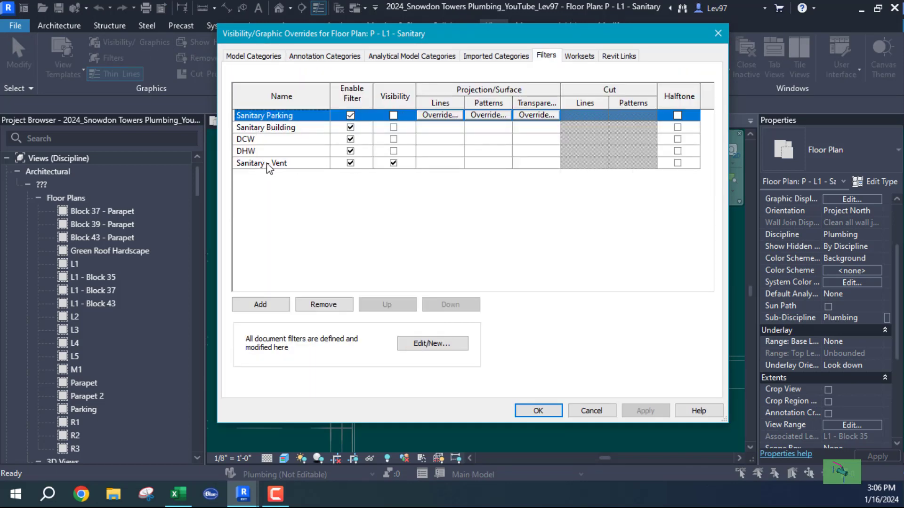
click(592, 410)
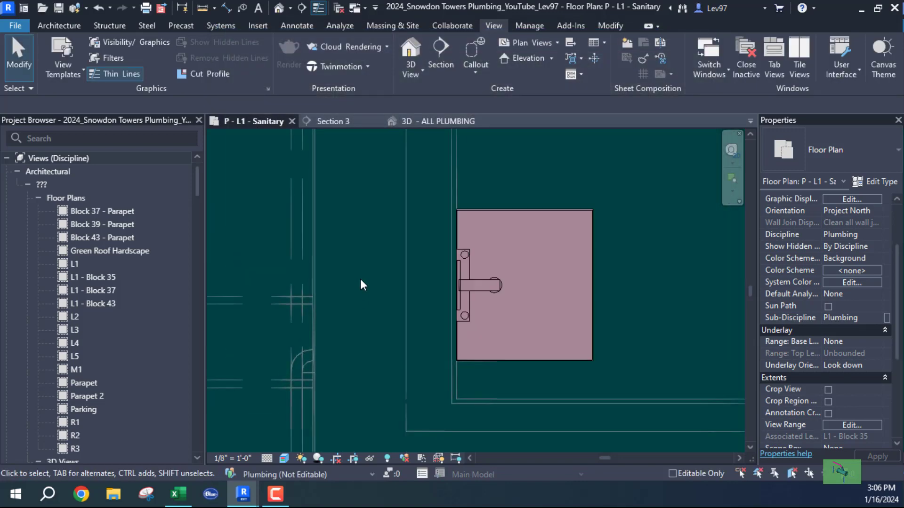
Step: Select the mop sink again to inspect its wall-side connectors, and clear the selection
middle_drag(368, 262, 407, 239)
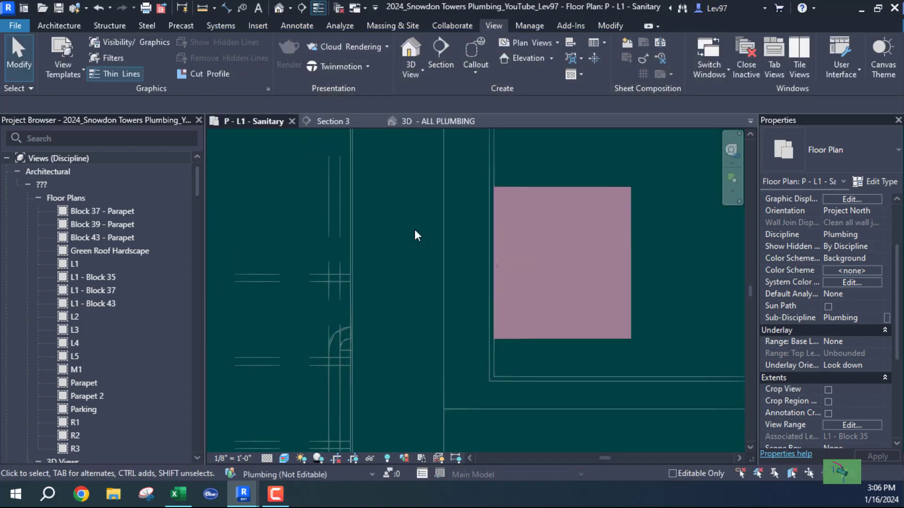
click(538, 187)
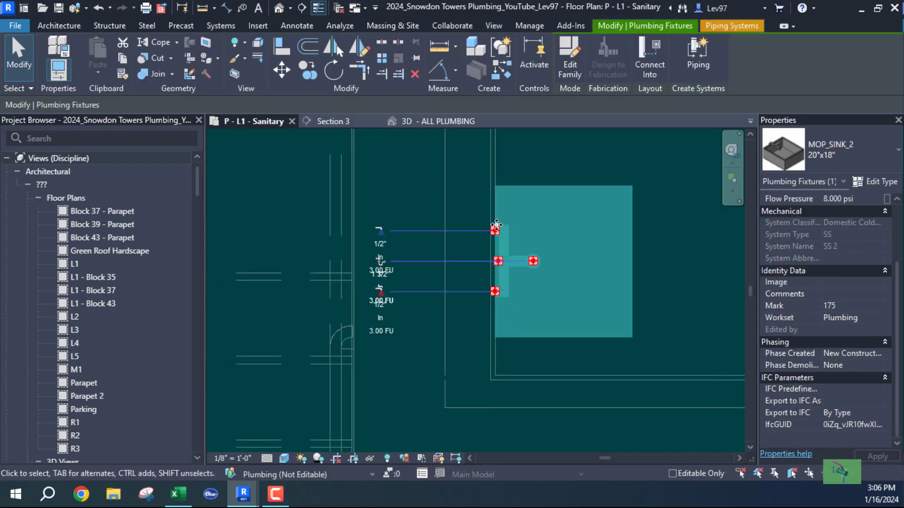
drag(497, 225, 497, 231)
click(428, 267)
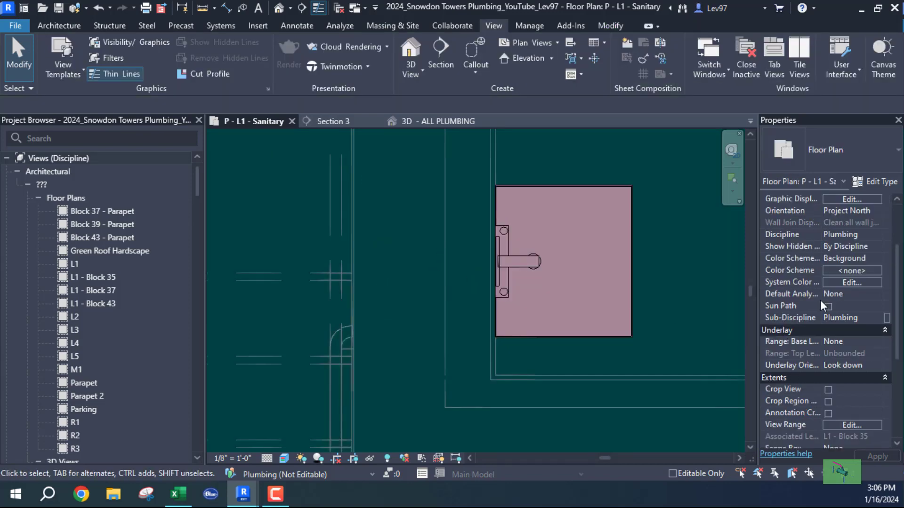
Step: Check the view range offsets of the P - L1 - Sanitary floor plan and leave them without applying changes
scroll(820, 300, down, 3)
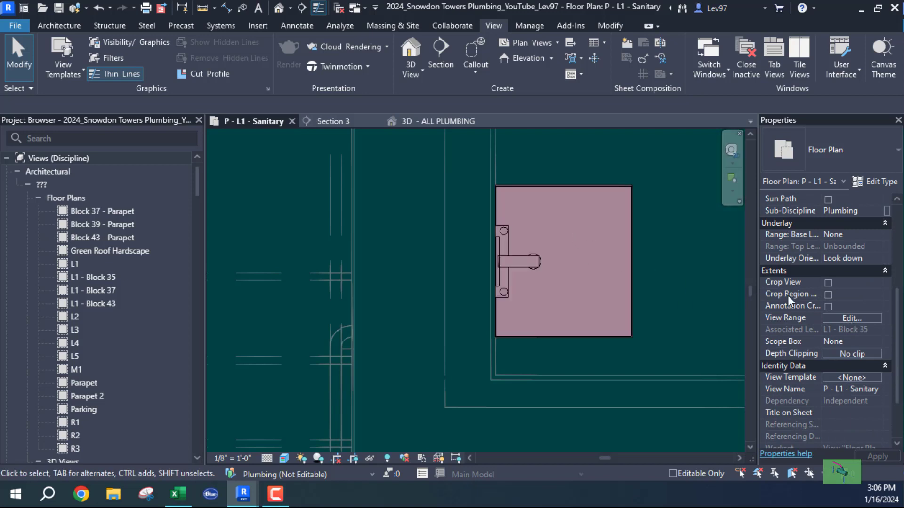
click(521, 256)
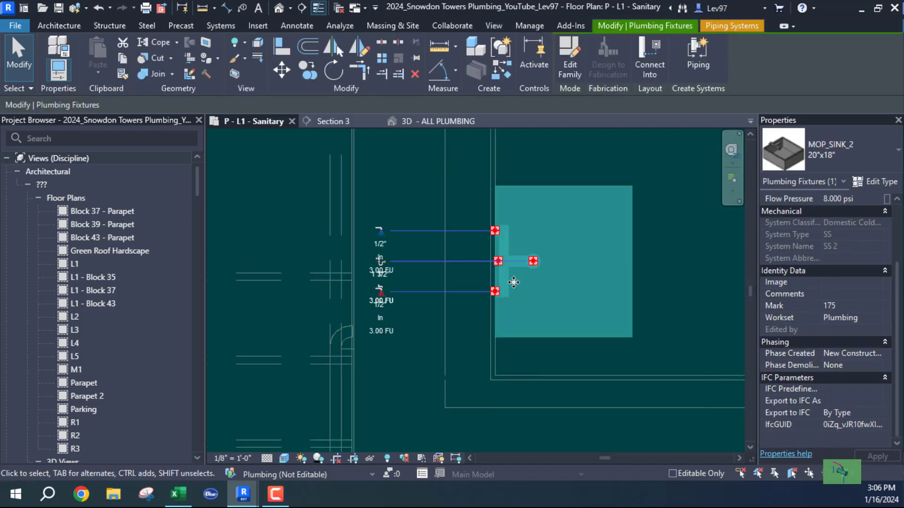
click(667, 285)
scroll(824, 361, down, 3)
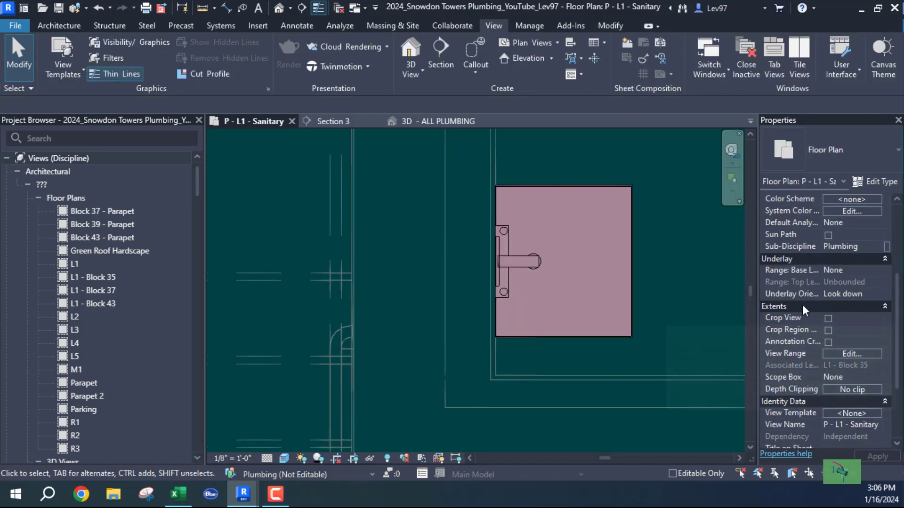
click(866, 353)
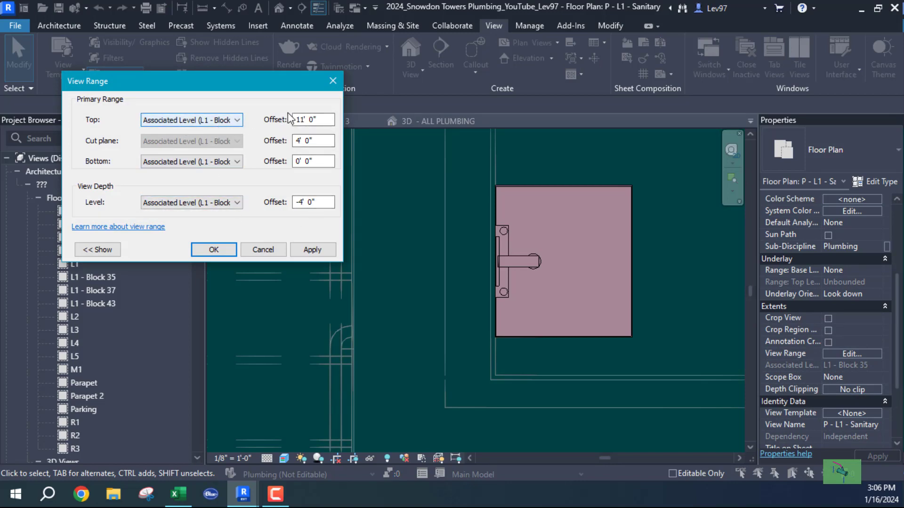
click(266, 251)
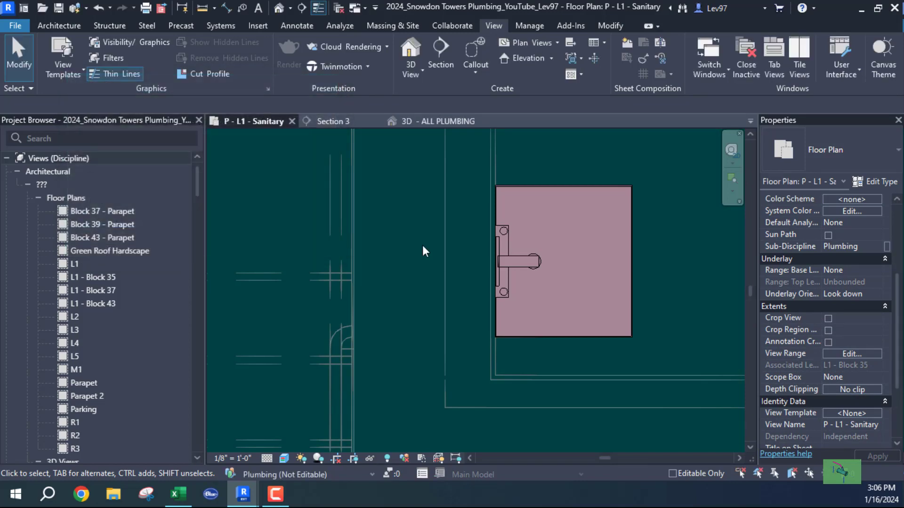
Step: Try to draw a 1 1/2" PVC pipe from the mop sink's middle wall-side connector
click(632, 267)
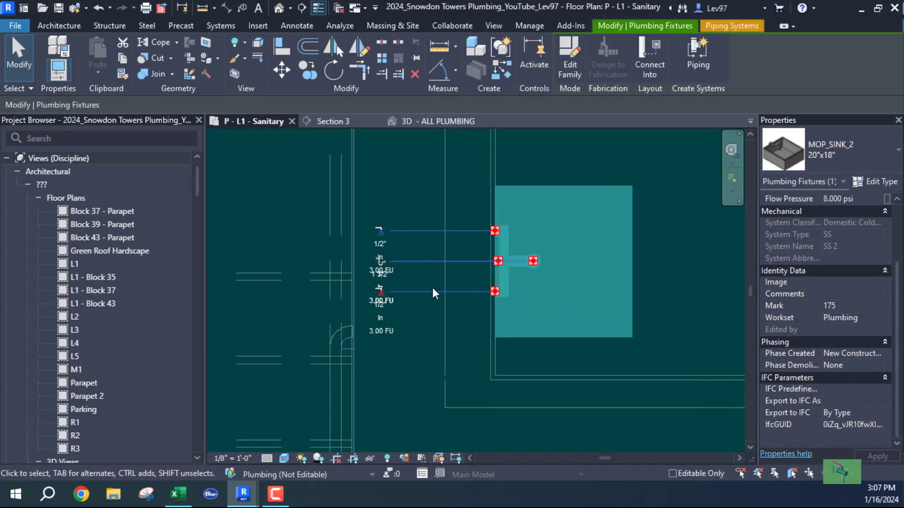
scroll(432, 293, up, 4)
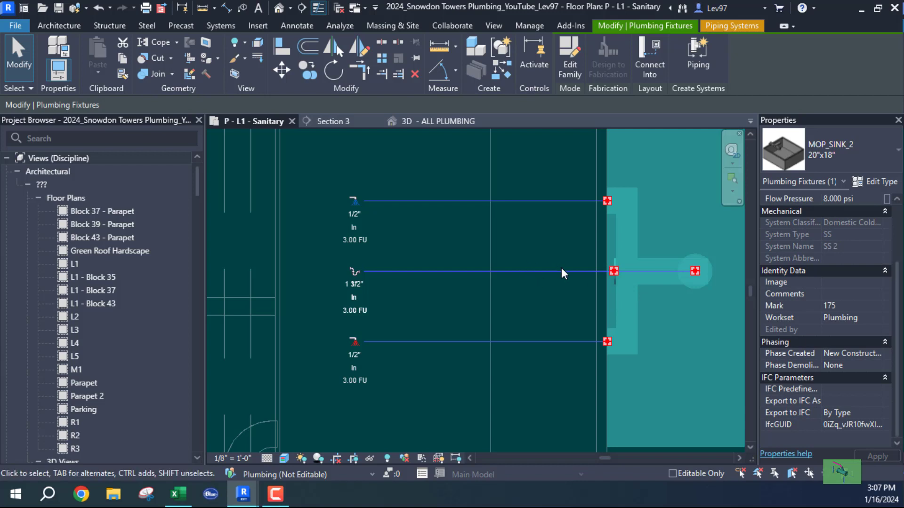
right_click(614, 272)
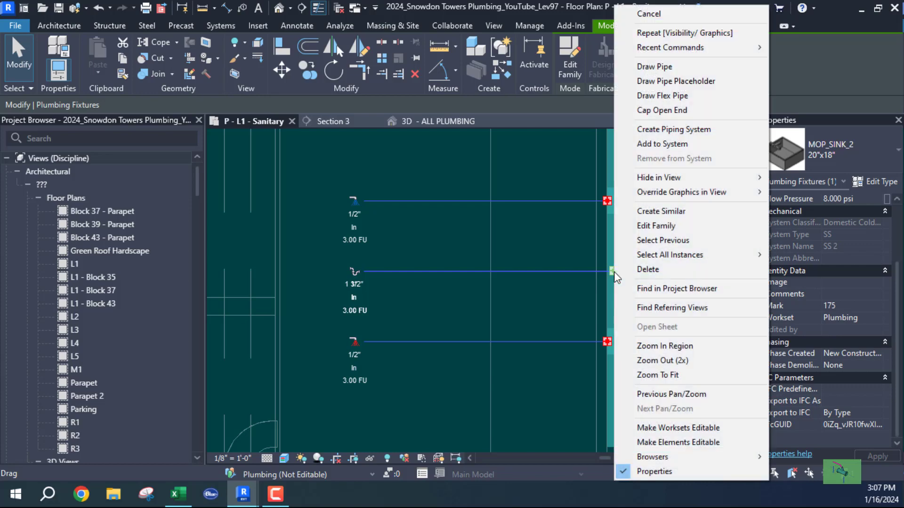
click(657, 68)
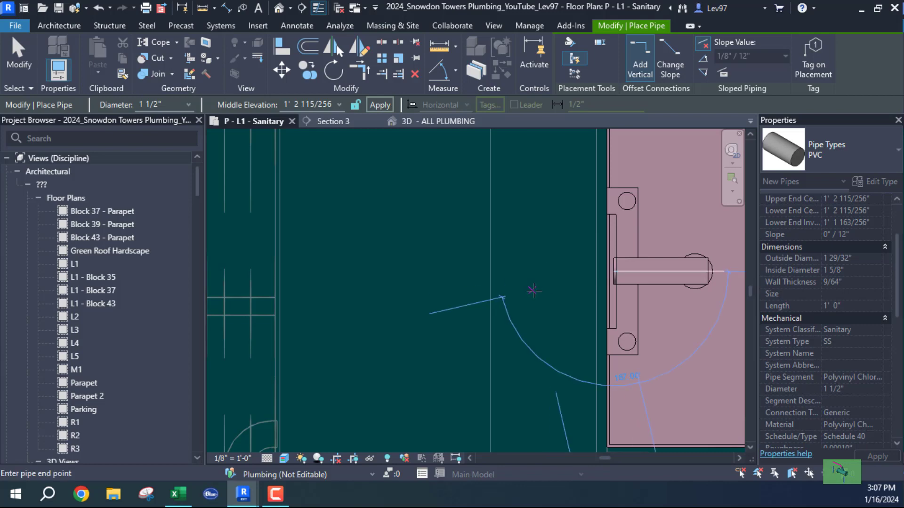
key(Escape)
key(Escape)
Step: Try to draw a pipe from the middle wall-side connector of the nearby hand sink
scroll(536, 279, down, 5)
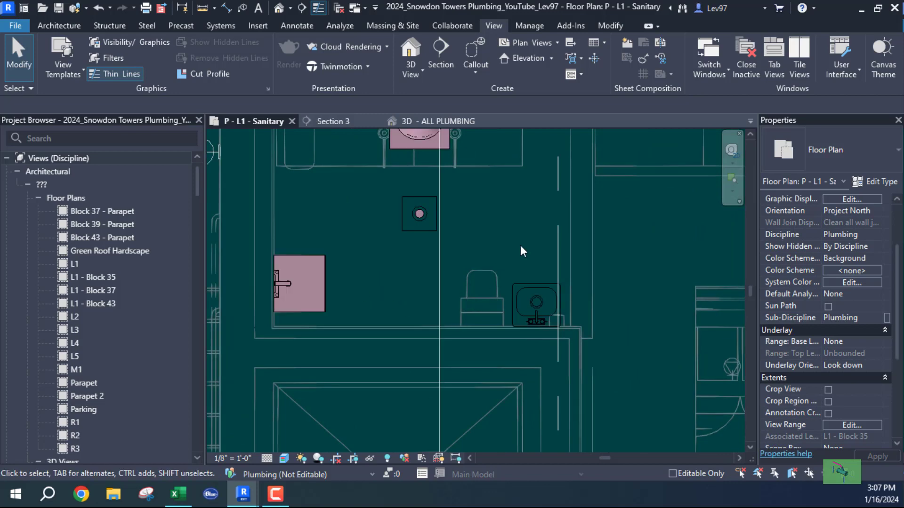
click(535, 288)
scroll(514, 240, up, 5)
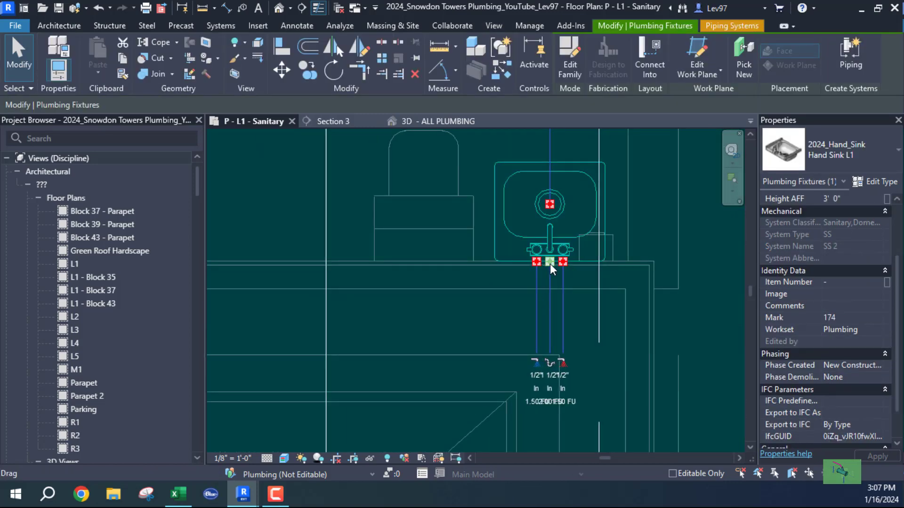
right_click(552, 261)
click(591, 66)
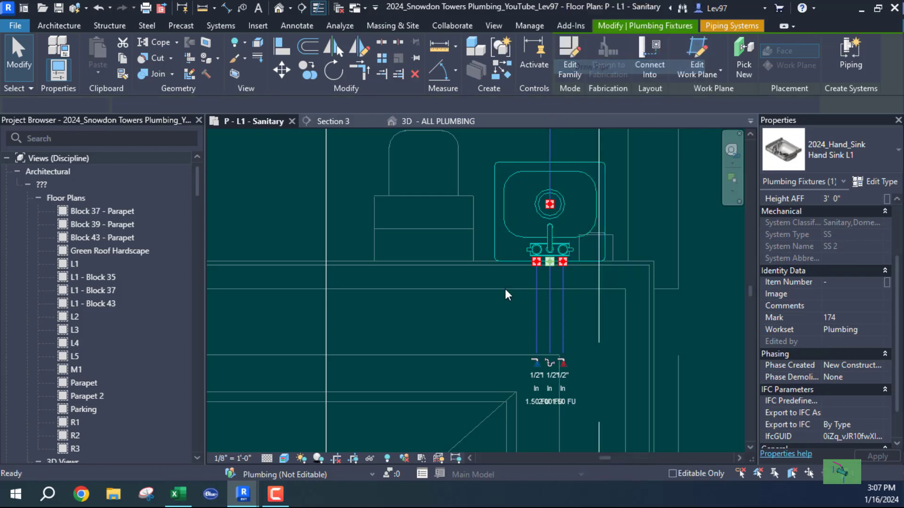
key(Escape)
key(Escape)
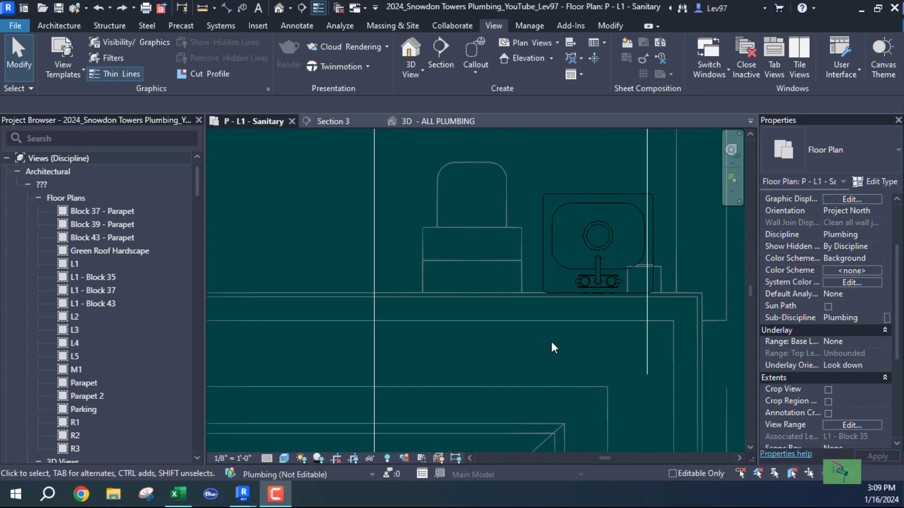
Step: Turn on visibility for the Sanitary Parking and Sanitary Building filters in the P - L1 - Sanitary plan's overrides and apply it
click(550, 349)
middle_drag(557, 354, 436, 429)
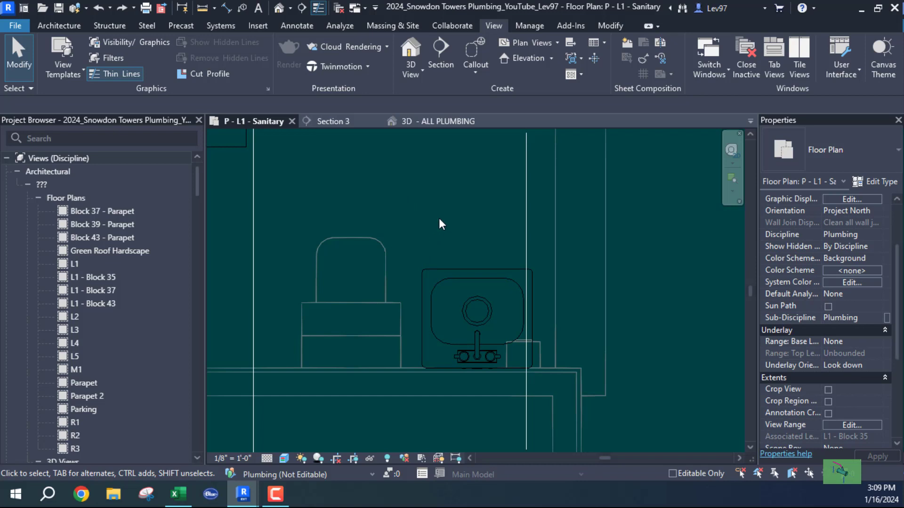
middle_drag(427, 230, 461, 163)
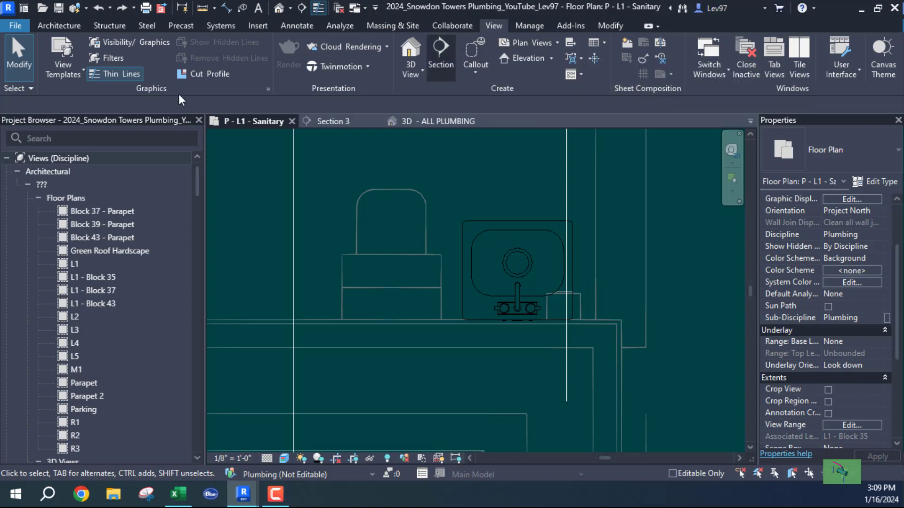
click(138, 40)
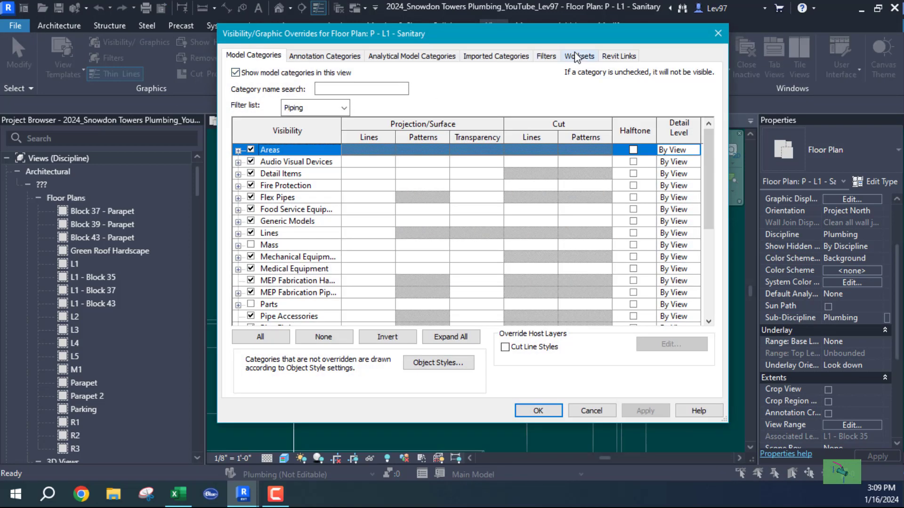
click(546, 57)
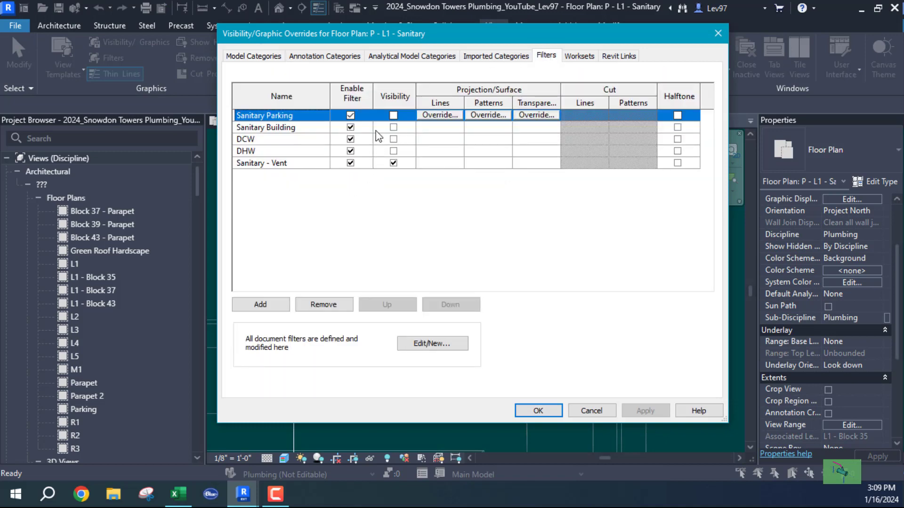
click(393, 115)
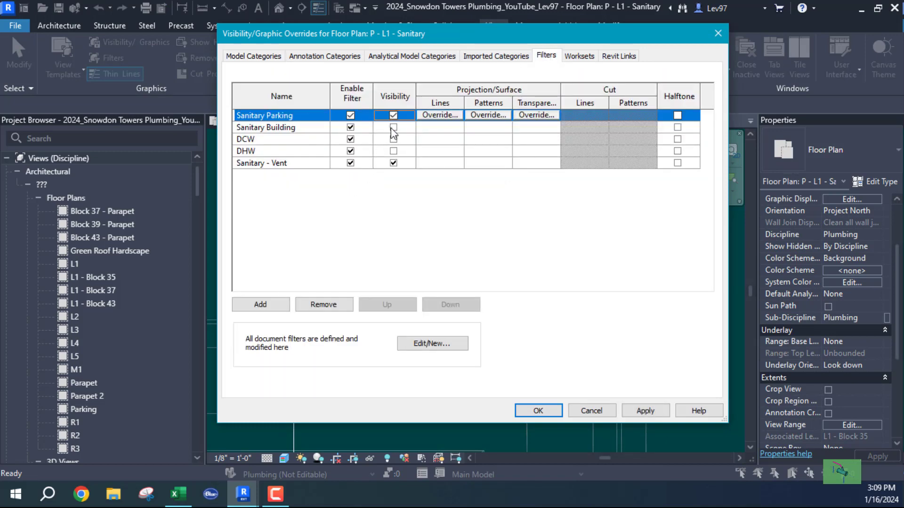
click(394, 127)
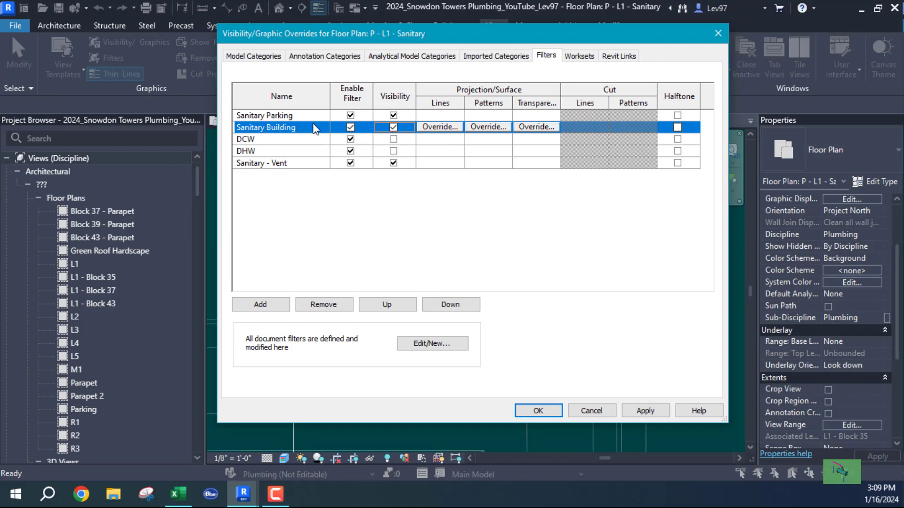
click(538, 411)
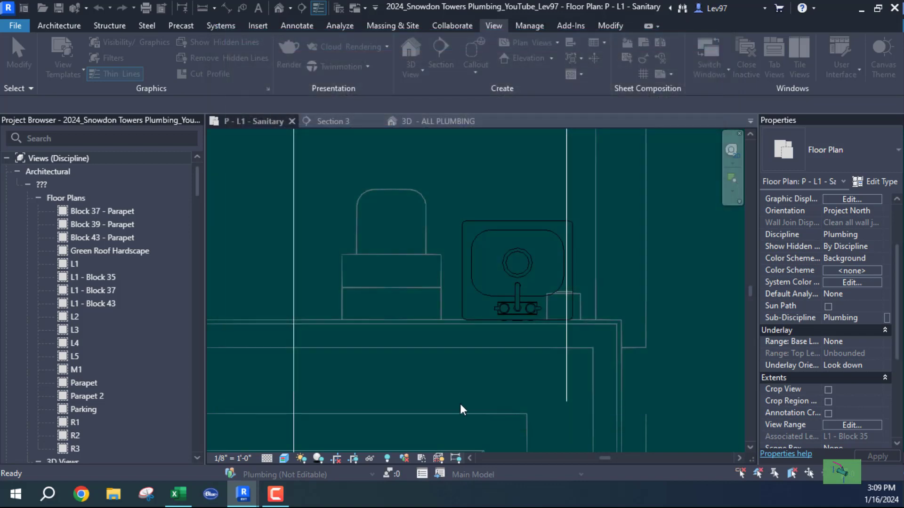
Step: Draw a horizontal 1 1/2" PVC pipe about 10" long from the mop sink's middle wall-side connector, running away from the sink
scroll(476, 327, down, 3)
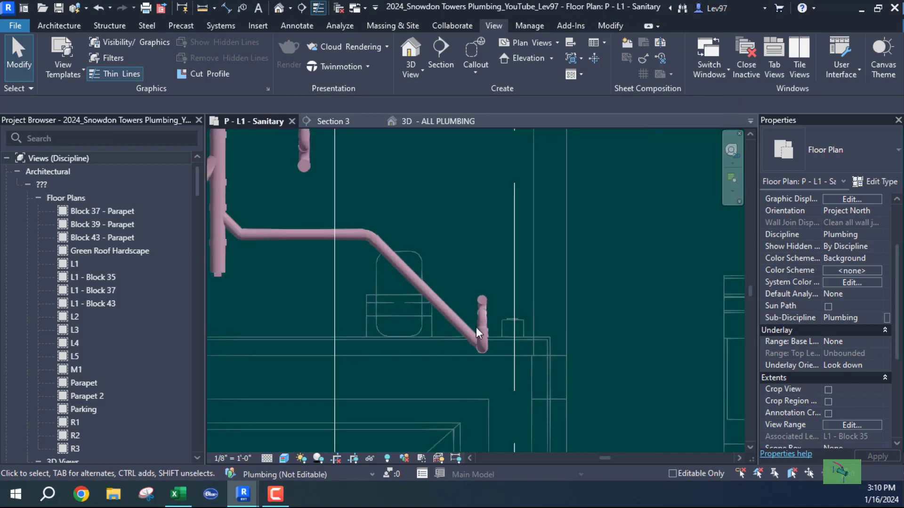
scroll(605, 209, up, 6)
middle_drag(606, 206, 612, 212)
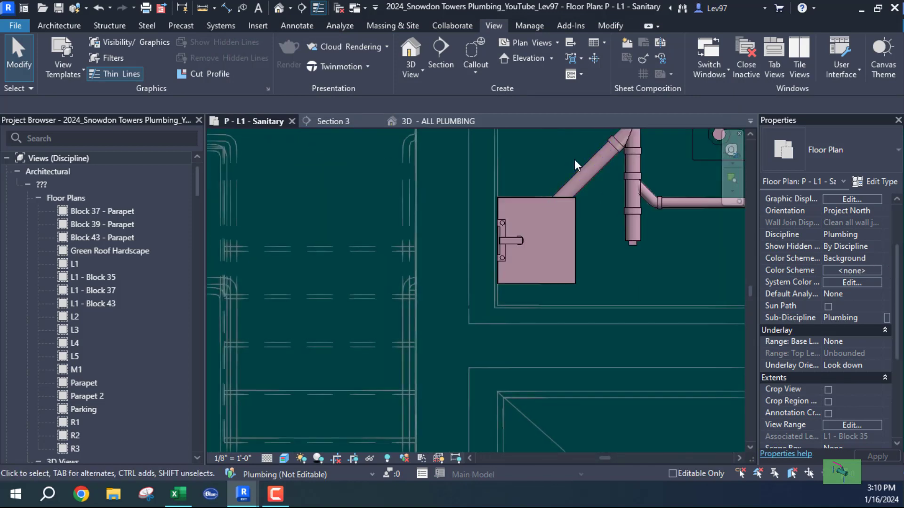
click(552, 283)
scroll(483, 249, up, 3)
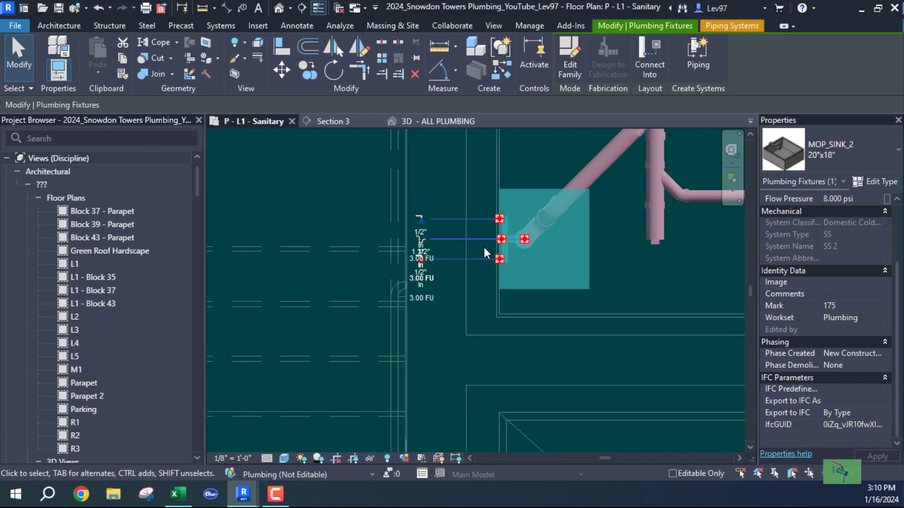
right_click(510, 234)
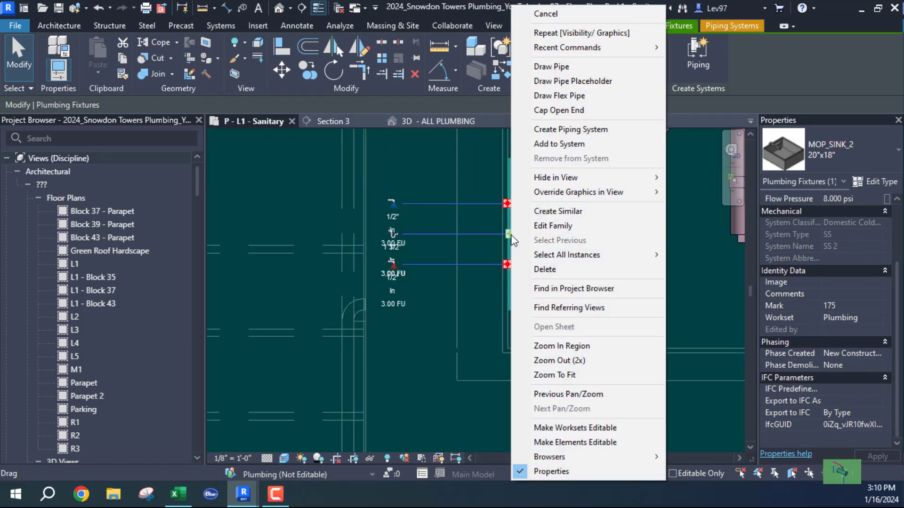
click(561, 67)
scroll(485, 248, up, 3)
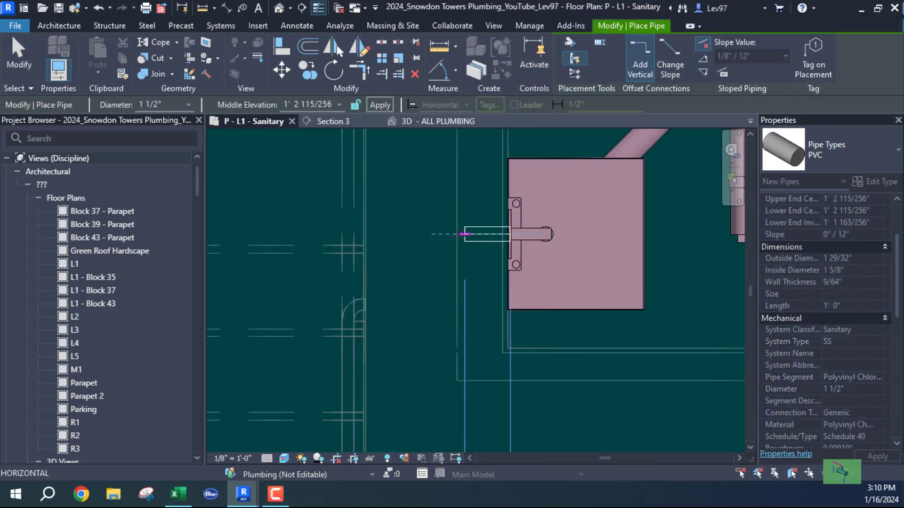
click(434, 234)
key(Escape)
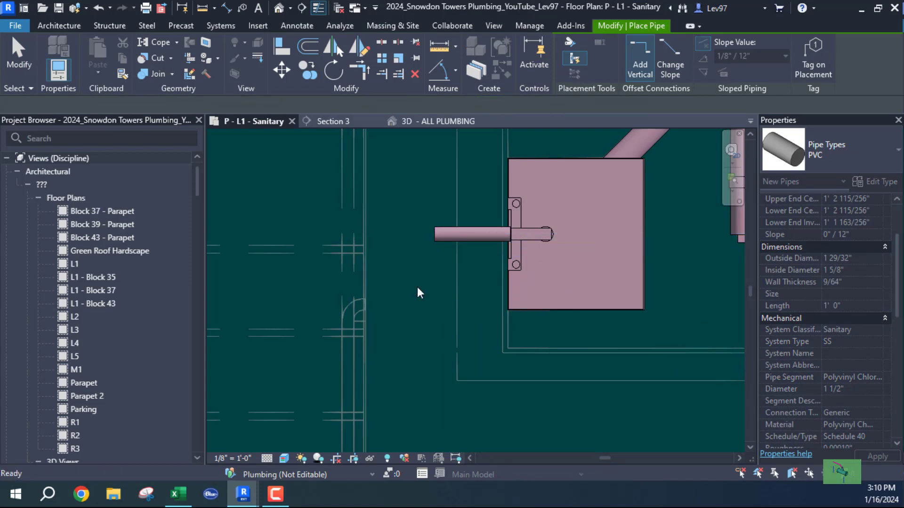
key(Escape)
Step: Set the new mop sink pipe's system type to V, reselect the pipe to check it, and clear the selection
click(443, 234)
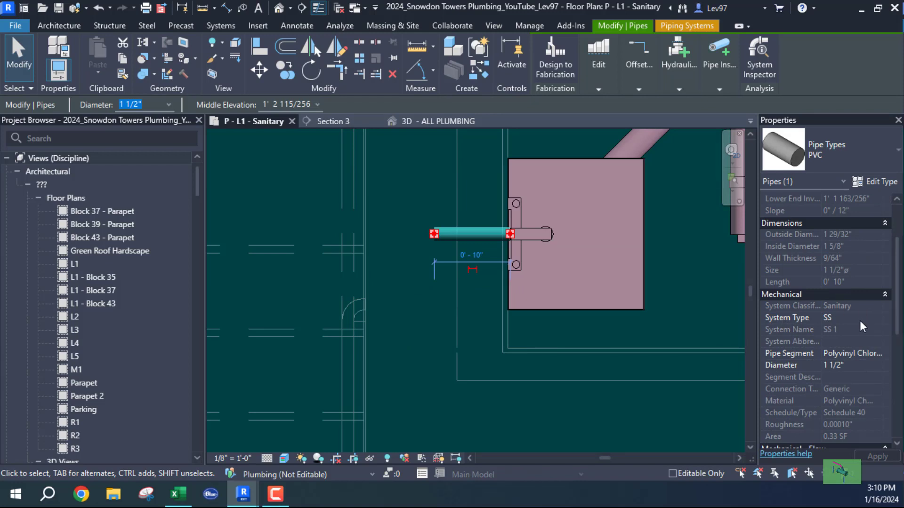
click(860, 319)
click(876, 318)
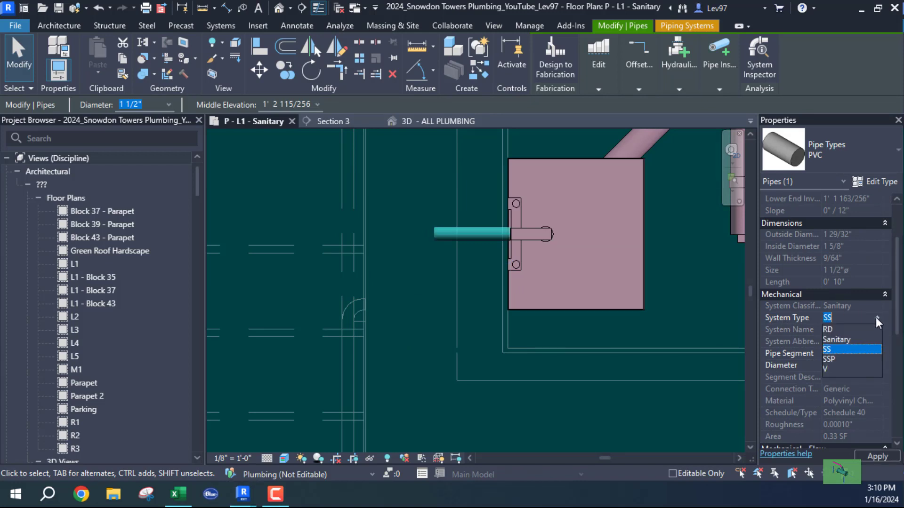
click(829, 369)
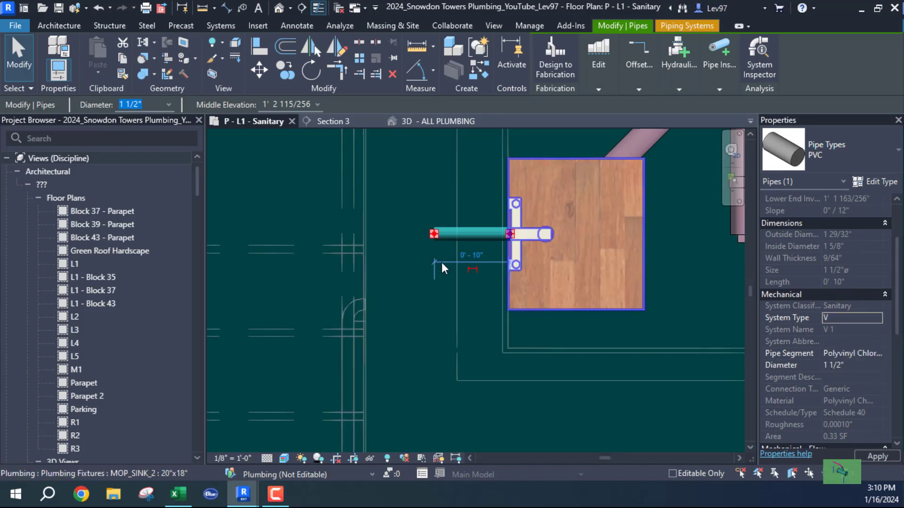
click(470, 304)
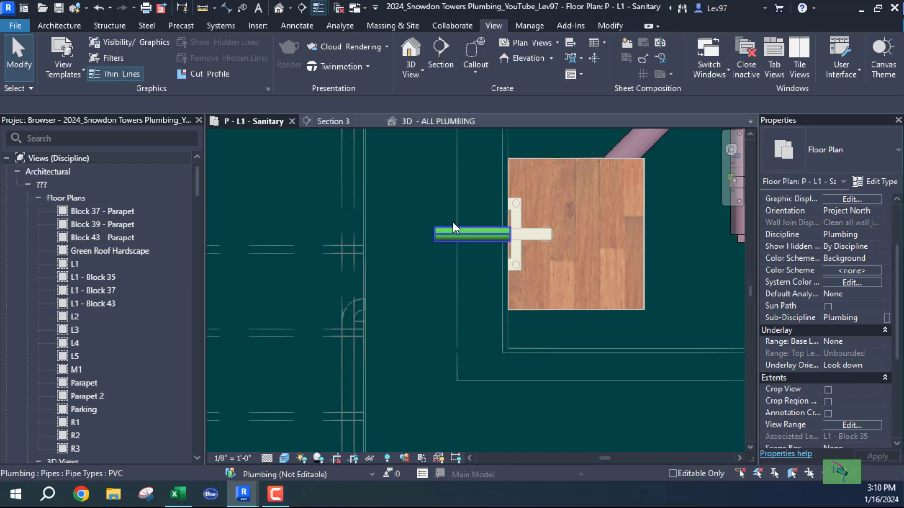
click(444, 234)
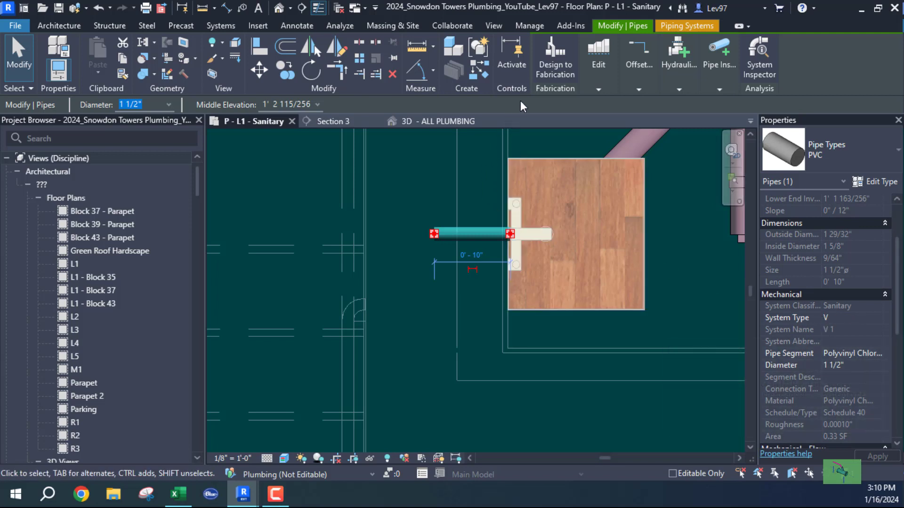
click(389, 241)
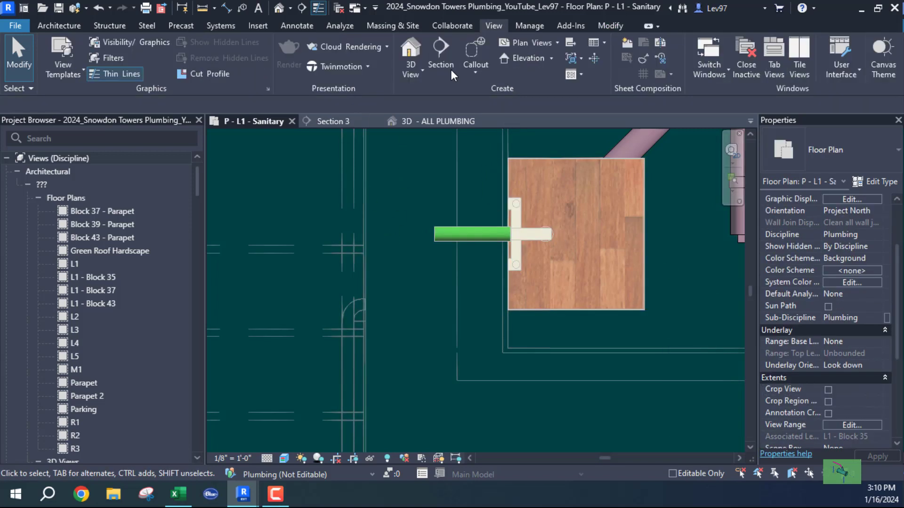
Step: Turn off visibility for the Sanitary Parking and Sanitary Building filters in the P - L1 - Sanitary plan's overrides and apply it
click(143, 42)
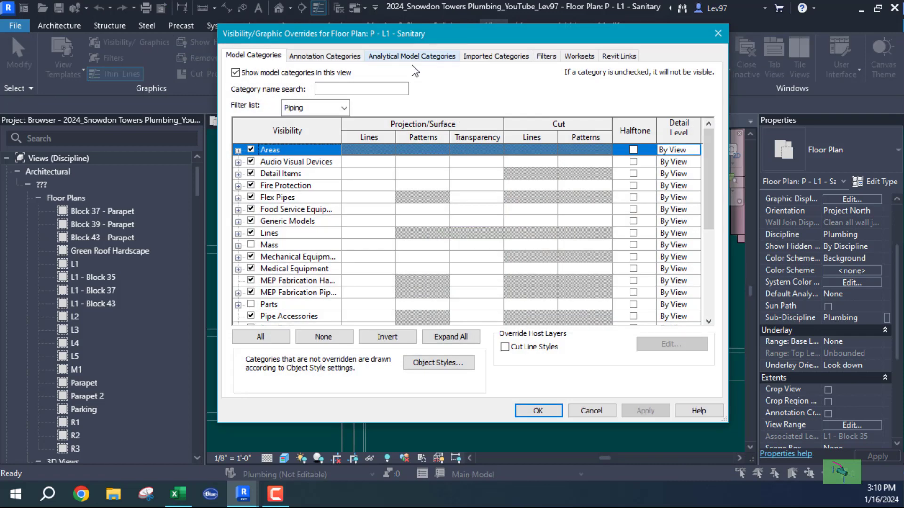
click(546, 57)
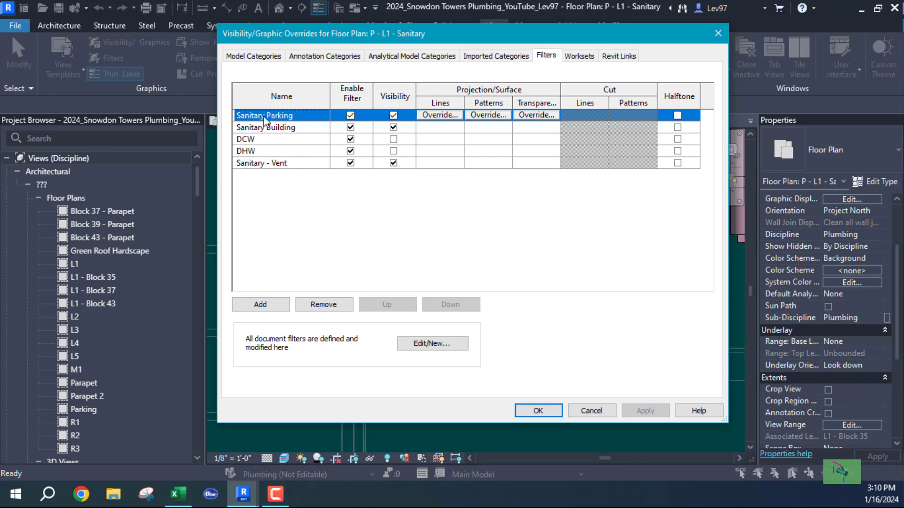
click(393, 116)
click(393, 128)
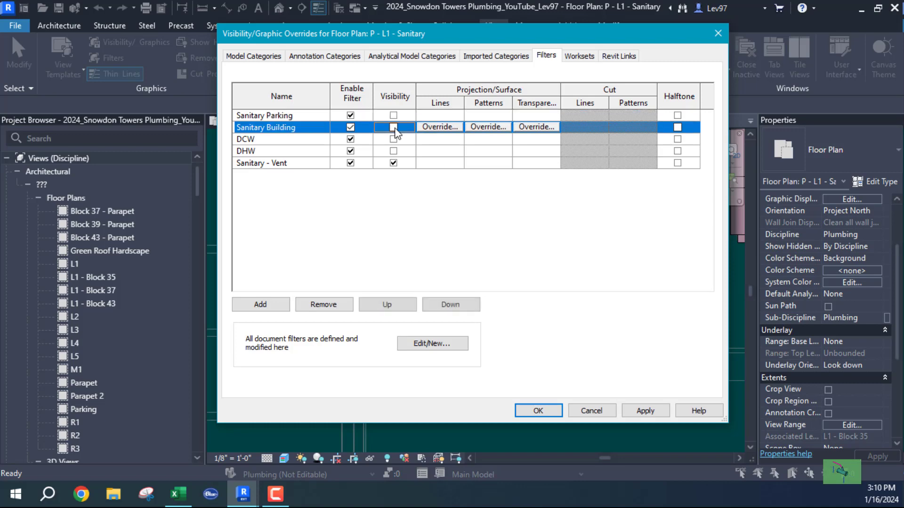
click(536, 411)
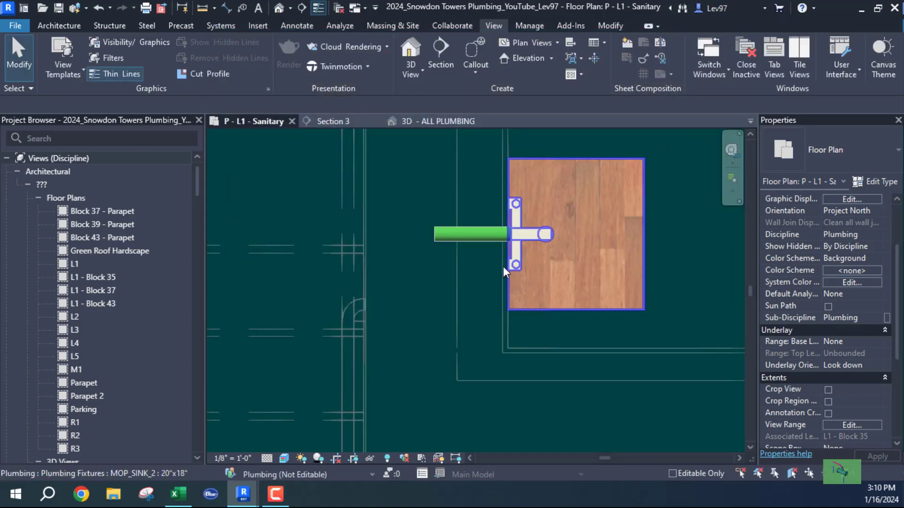
Step: Shorten the mop sink's vent pipe to about 3" by pulling its free end toward the sink, and clear the selection
scroll(495, 275, down, 2)
scroll(495, 275, down, 1)
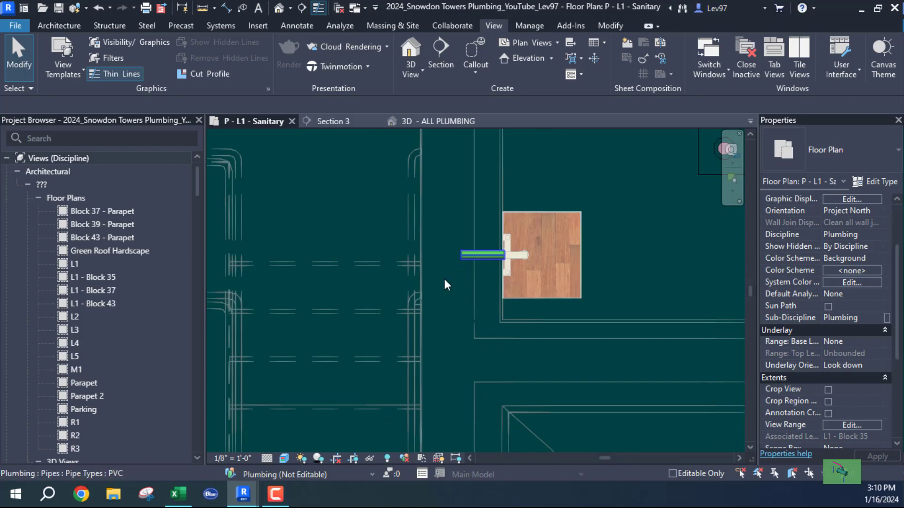
click(467, 256)
drag(460, 256, 491, 255)
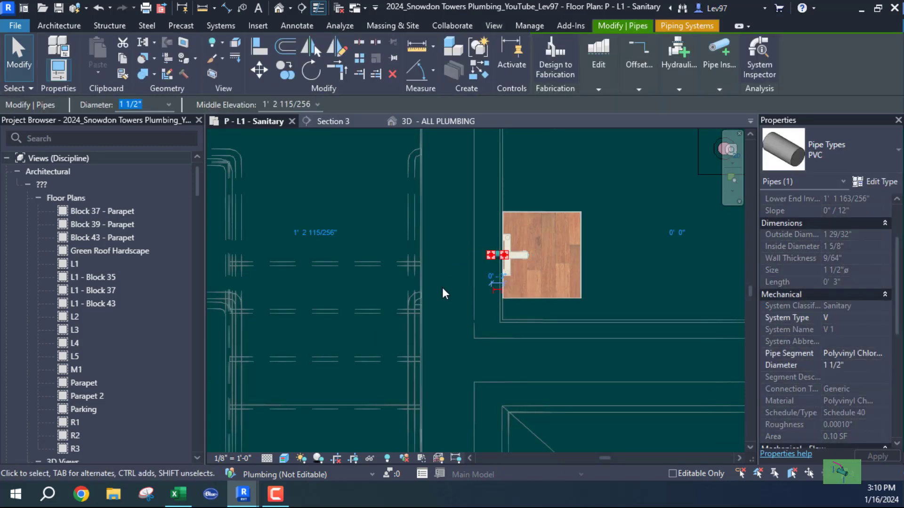
middle_drag(459, 292, 403, 309)
click(398, 313)
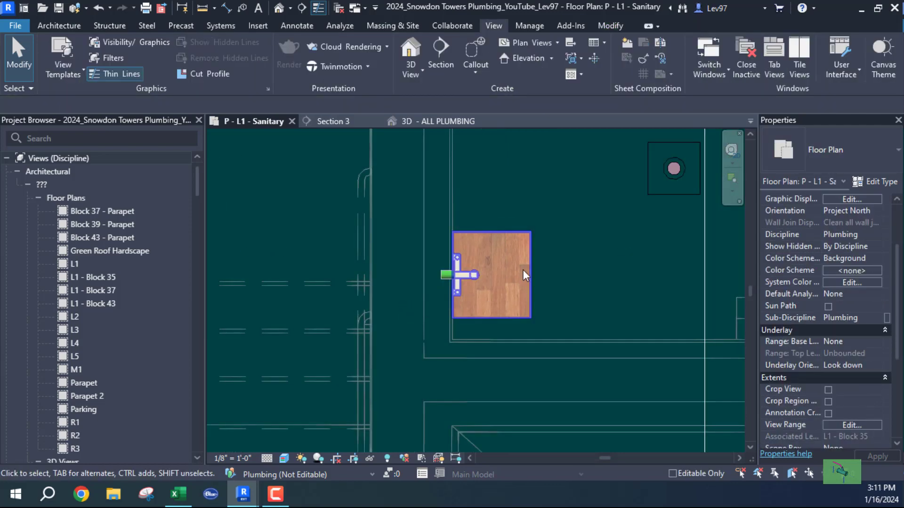
Step: Try to draw a 1 1/2" PVC pipe of system type SS from the floor drain between the sinks
middle_drag(533, 235, 324, 376)
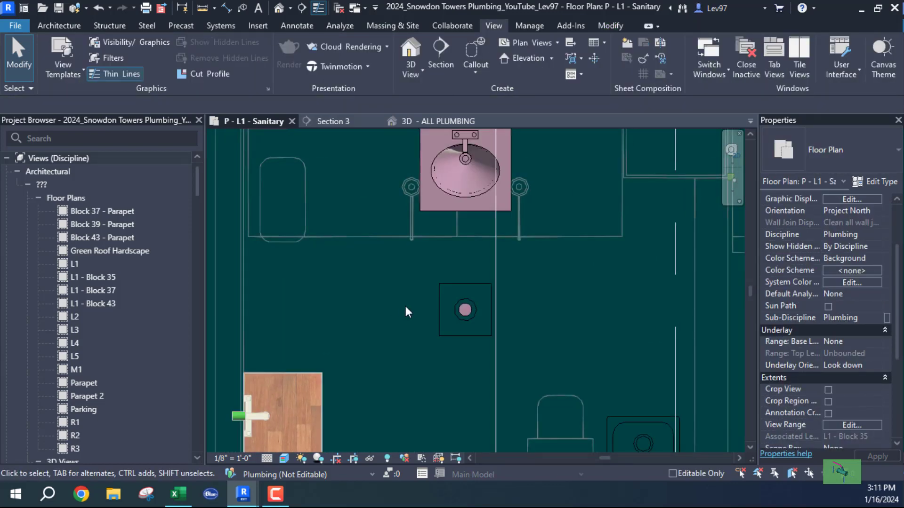
click(467, 281)
middle_drag(438, 266, 414, 372)
key(p)
key(i)
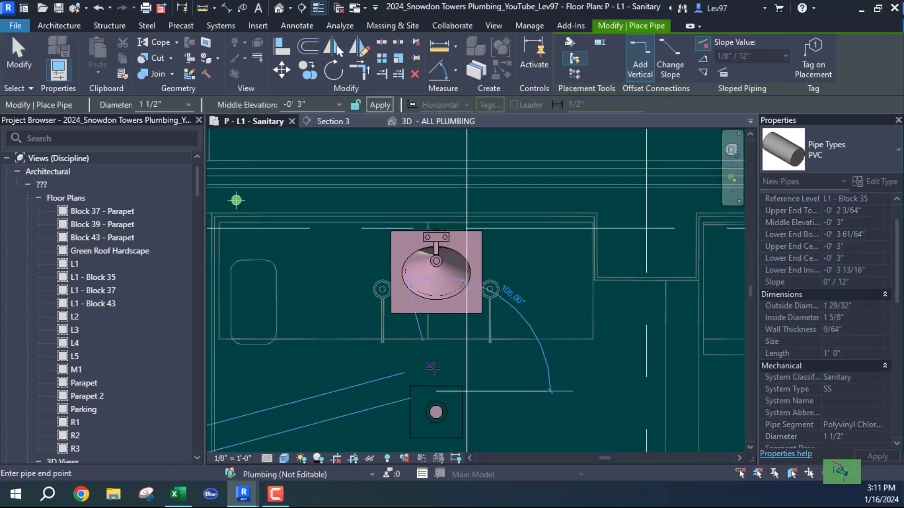
key(Escape)
key(Escape)
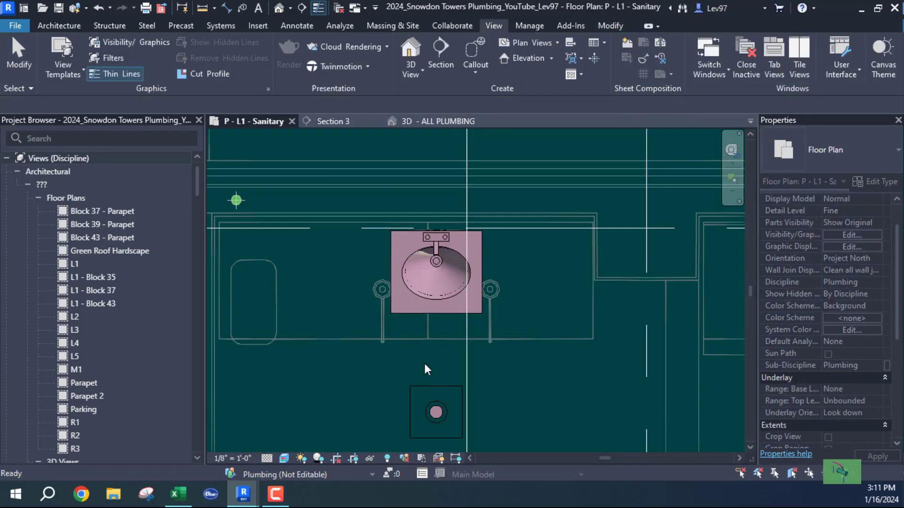
Step: Toggle visibility of the Sanitary Parking and Sanitary Building filters on and off in the plan's overrides, and discard the changes
middle_drag(425, 364, 404, 285)
scroll(470, 315, down, 1)
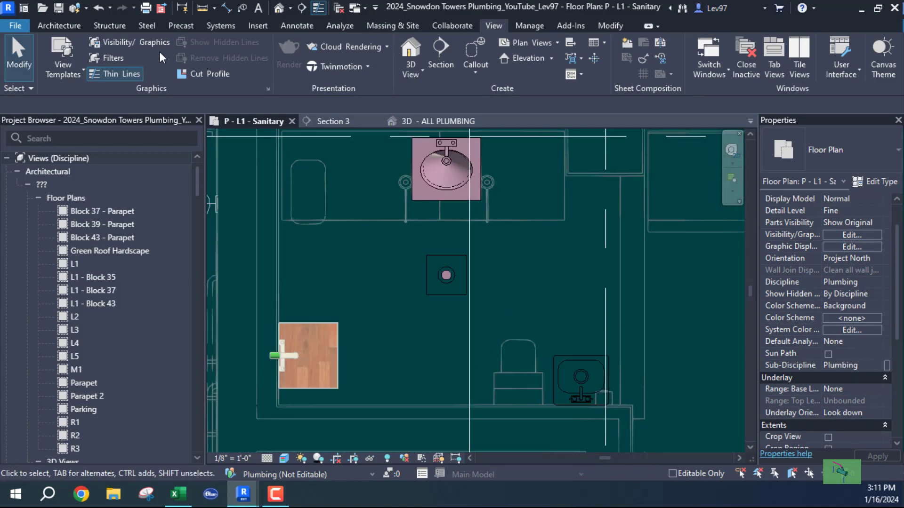
click(140, 41)
click(546, 56)
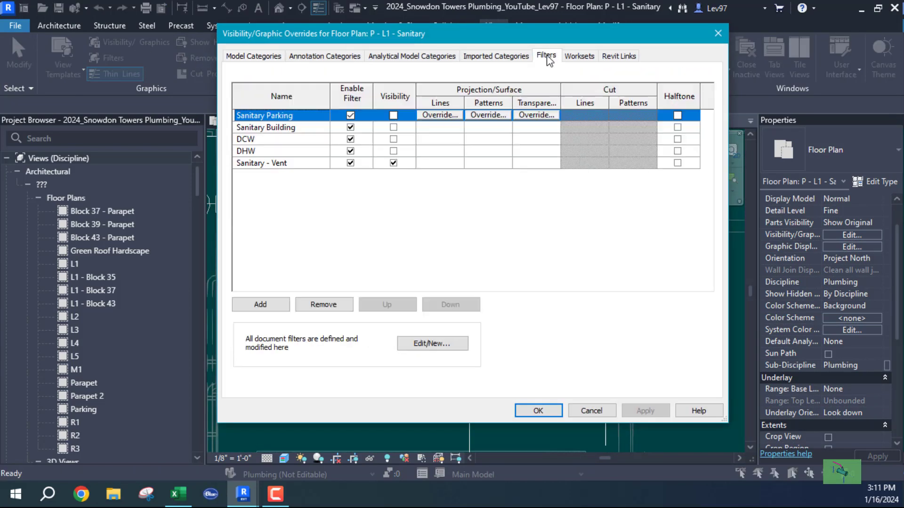
click(394, 115)
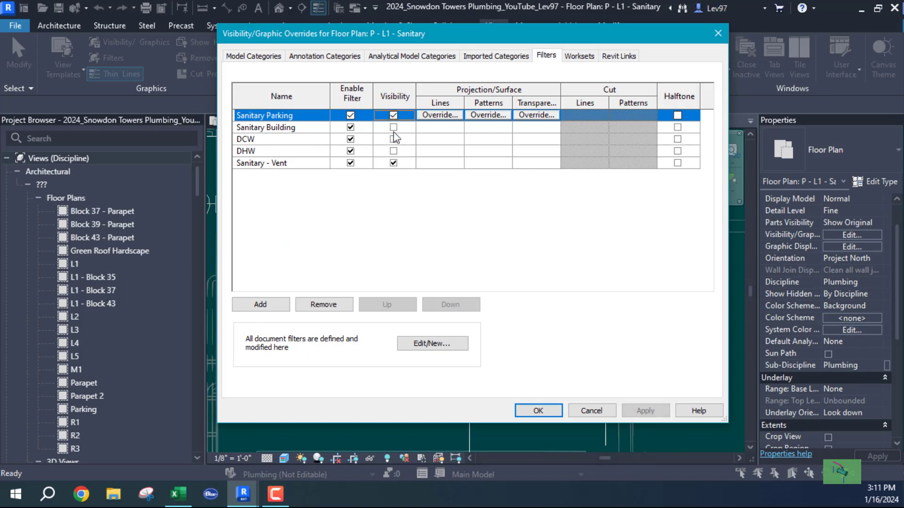
click(393, 128)
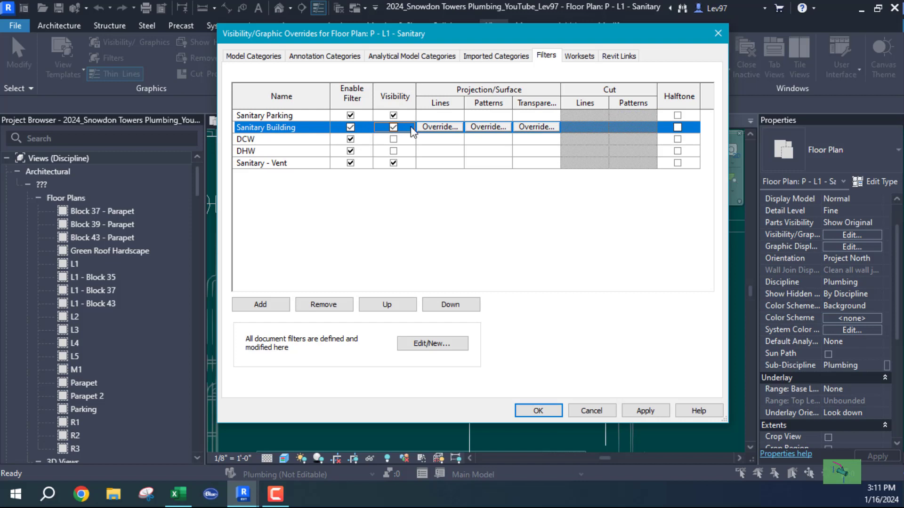
click(394, 115)
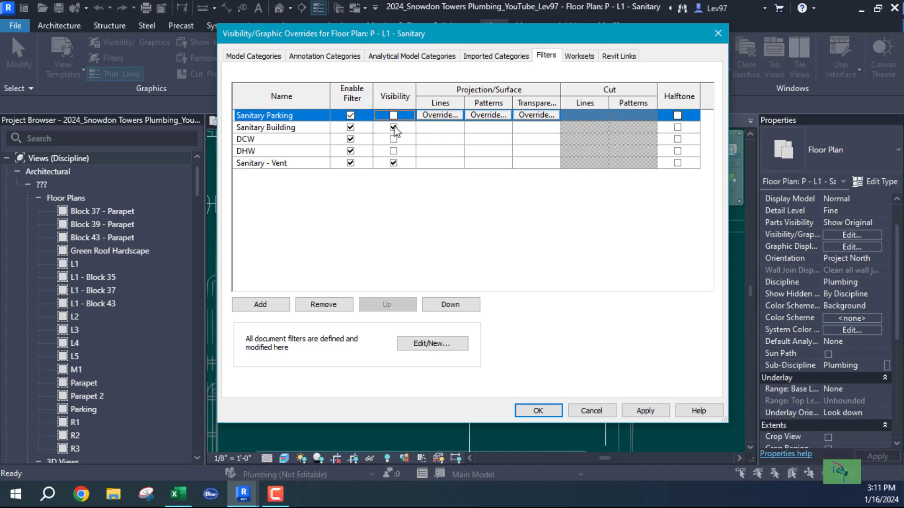
click(394, 127)
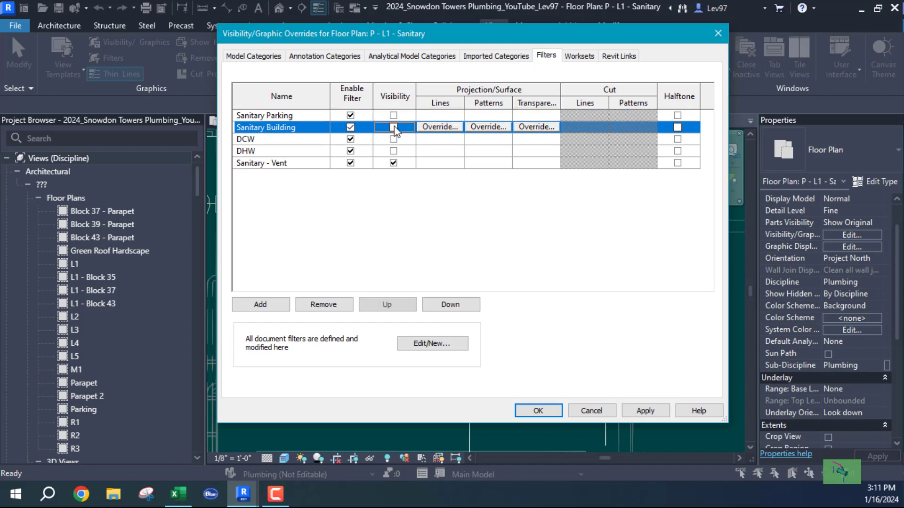
click(598, 412)
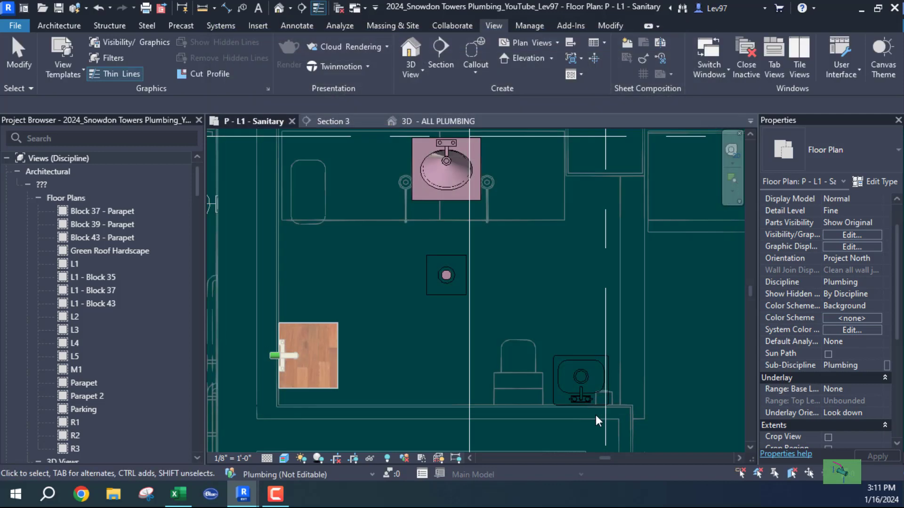
Step: Check the system type of the mop sink's vent pipe in its properties, and clear the selection
middle_drag(394, 345, 397, 238)
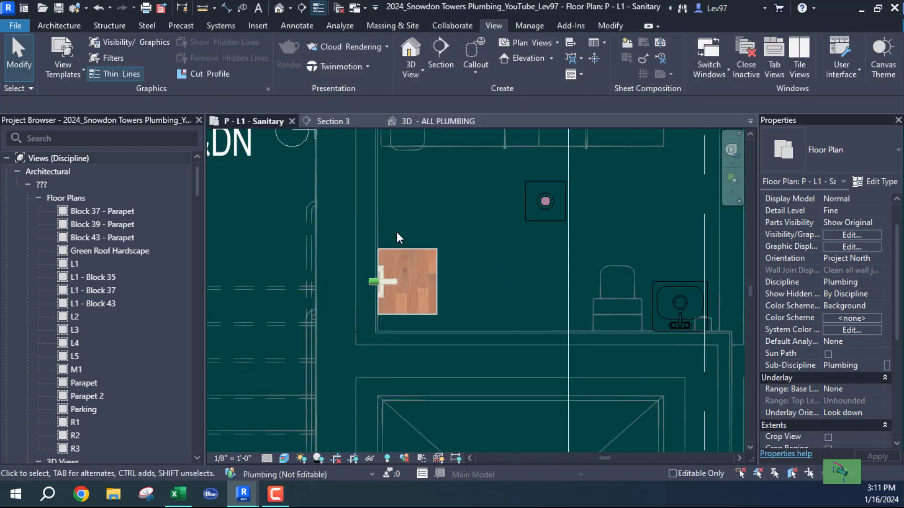
scroll(359, 298, up, 3)
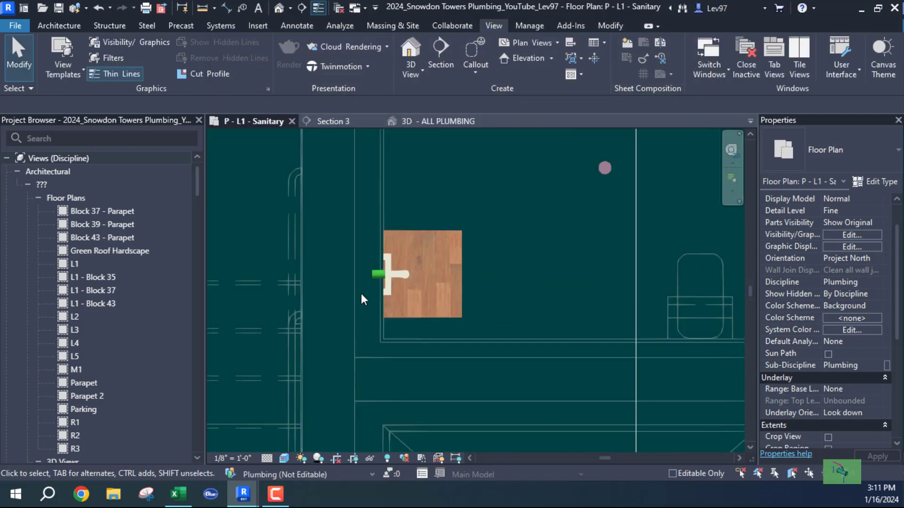
click(376, 267)
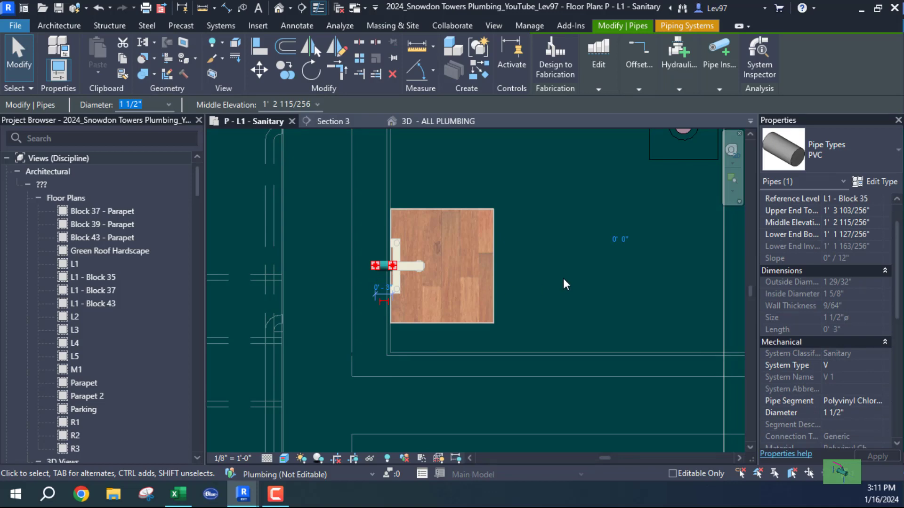
key(Escape)
Step: Try to draw a 1 1/2" PVC pipe from the hand sink's middle wall-side connector
middle_drag(563, 278, 239, 208)
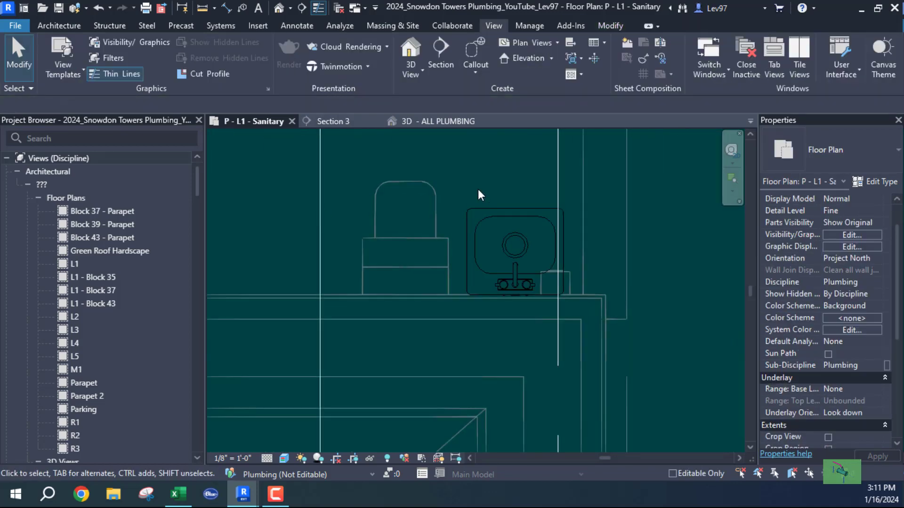
click(482, 215)
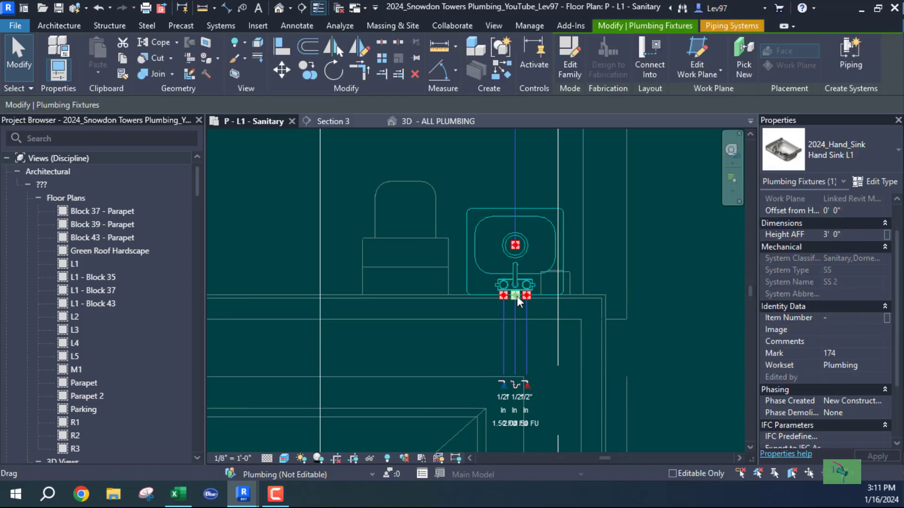
right_click(517, 301)
click(557, 66)
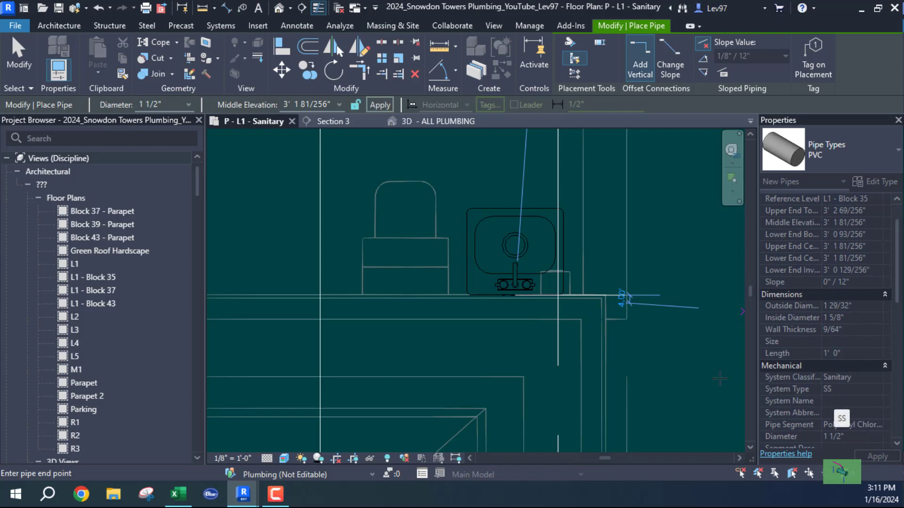
key(Escape)
key(Escape)
Step: Examine the mop sink vent pipe's properties again, including its system type and diameter, and clear the selection
middle_drag(349, 261, 427, 272)
scroll(361, 219, up, 5)
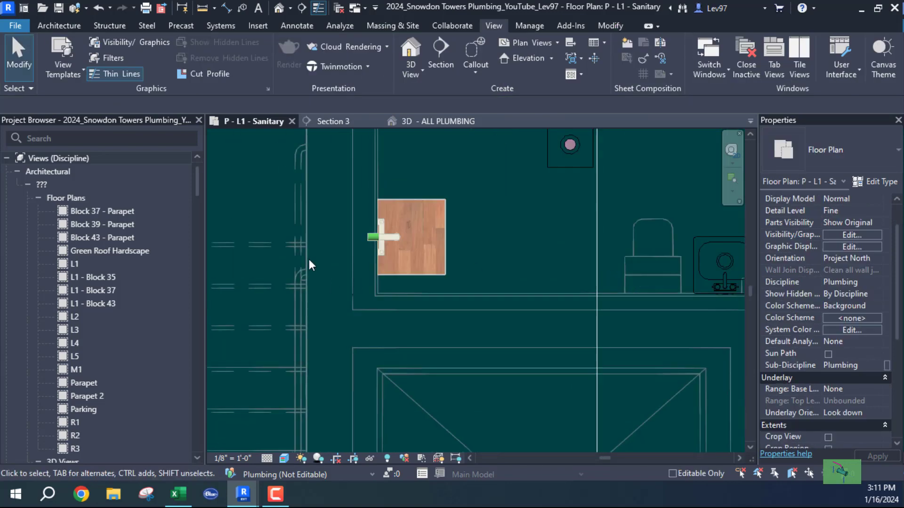
click(422, 247)
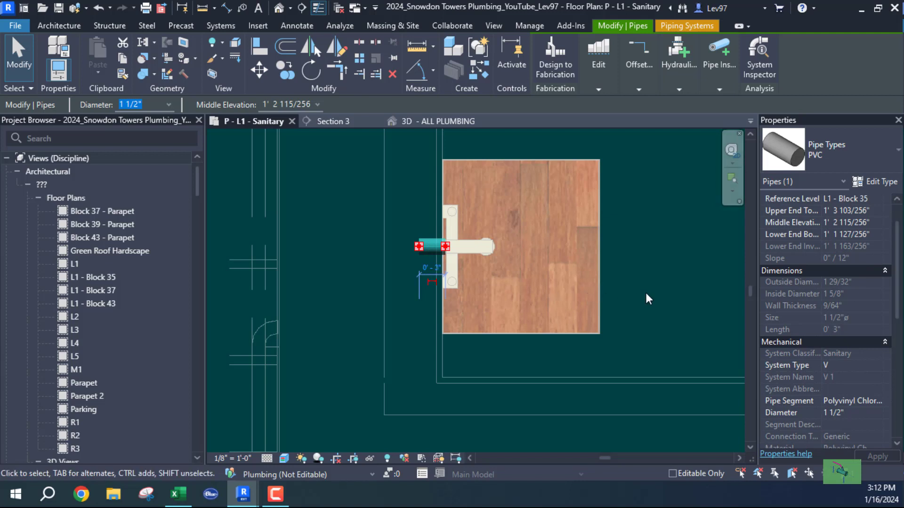
scroll(580, 298, down, 2)
middle_drag(581, 299, 433, 280)
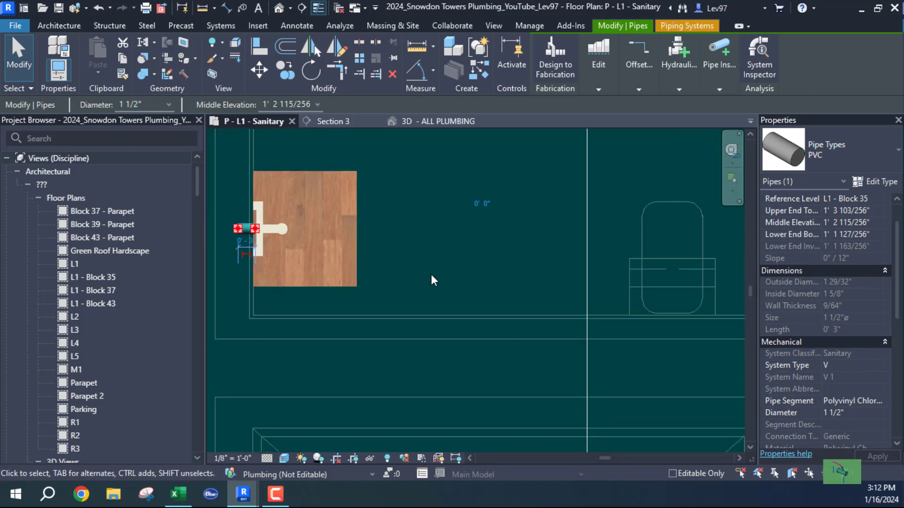
click(436, 275)
Step: Try again to draw a pipe from the hand sink's middle wall-side connector, checking the default system type for the new pipe
scroll(433, 245, down, 3)
scroll(592, 226, up, 3)
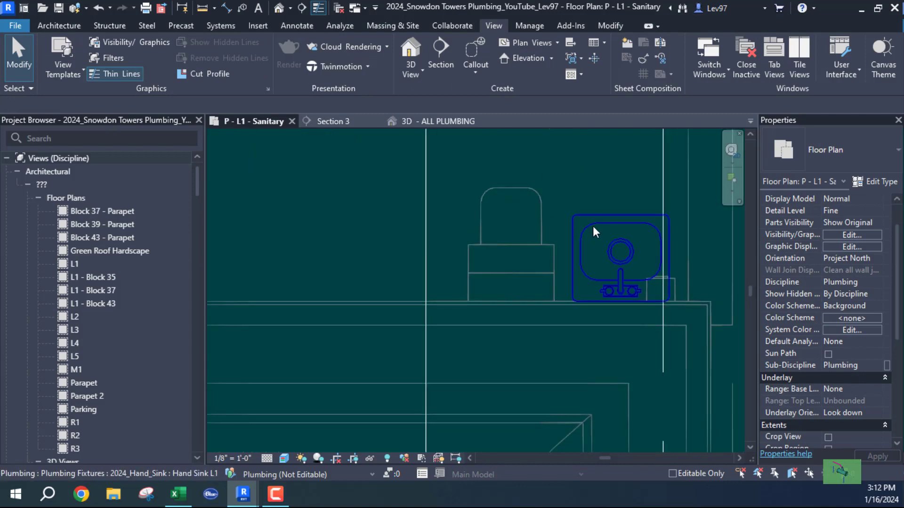
click(597, 218)
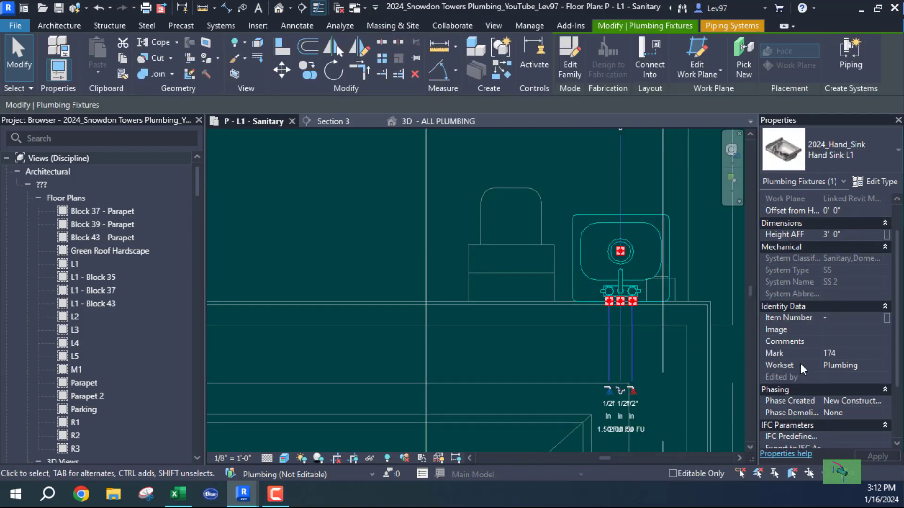
right_click(621, 306)
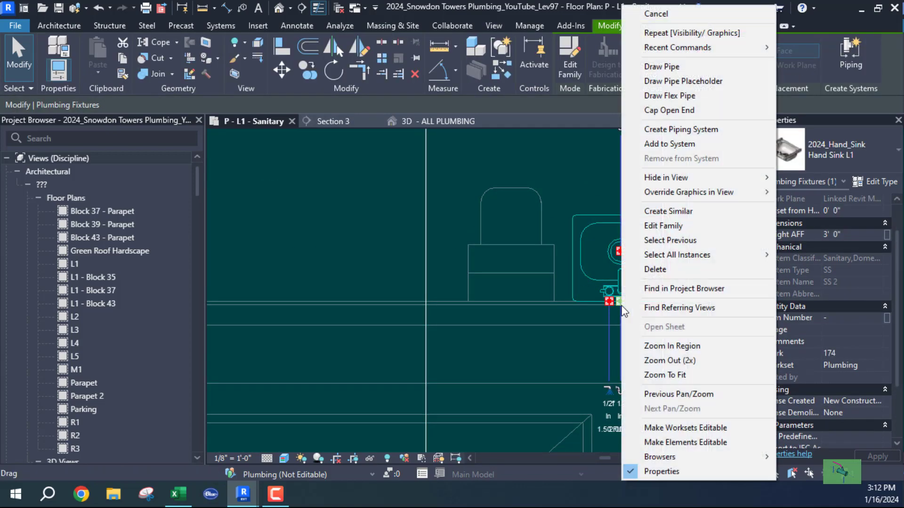
click(680, 68)
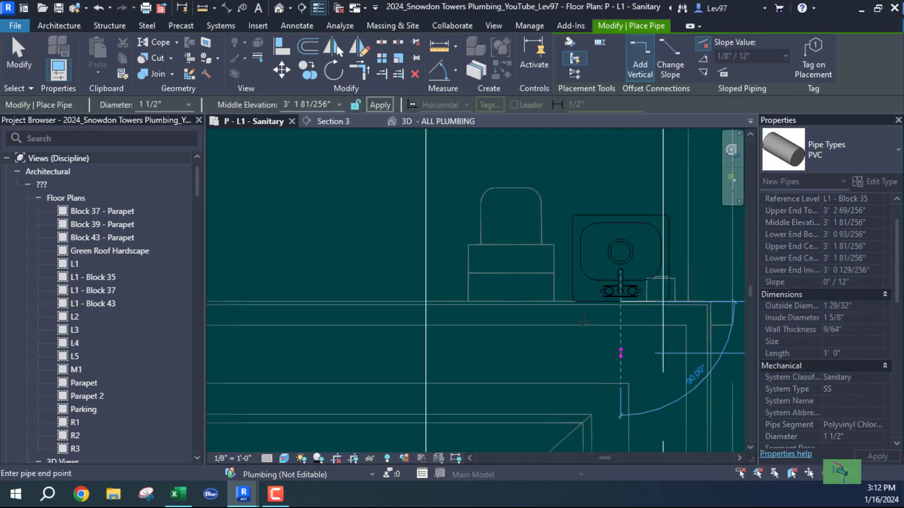
key(Escape)
key(Escape)
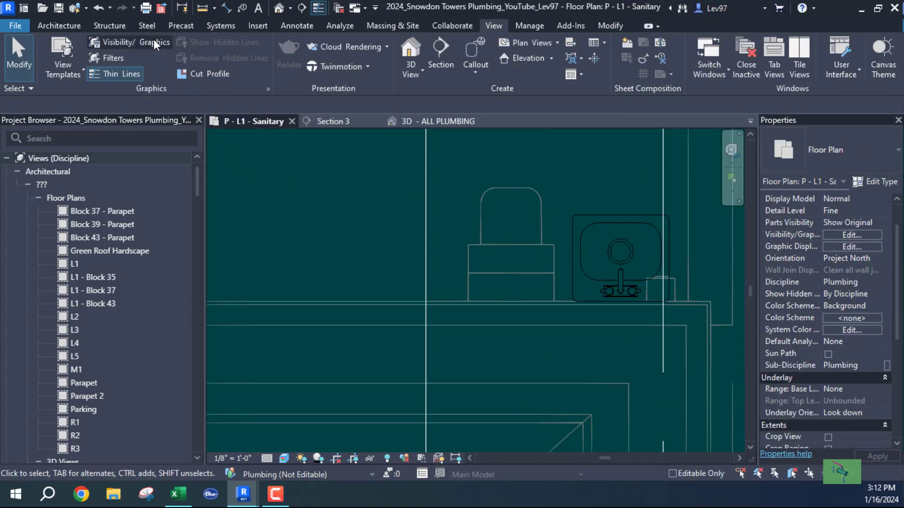
Step: Review which filters are visible in the P - L1 - Sanitary plan's overrides without changing them
click(154, 42)
click(545, 57)
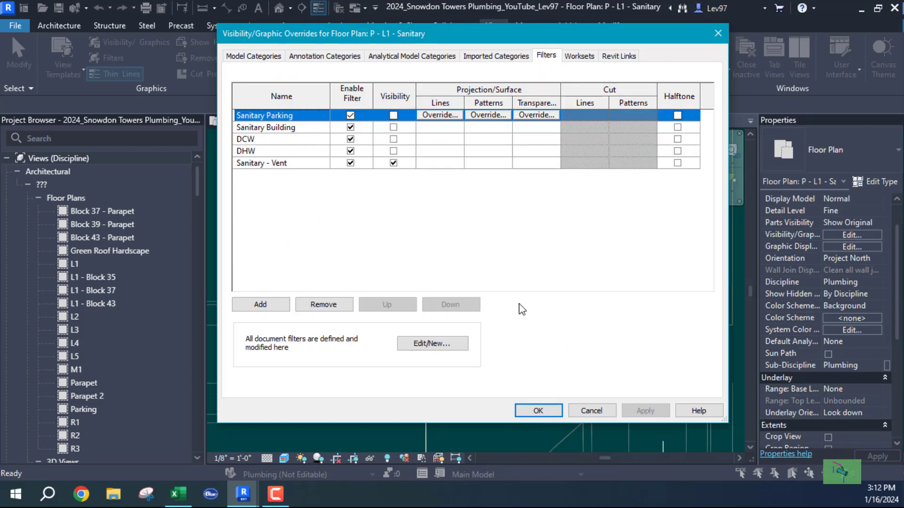
click(591, 411)
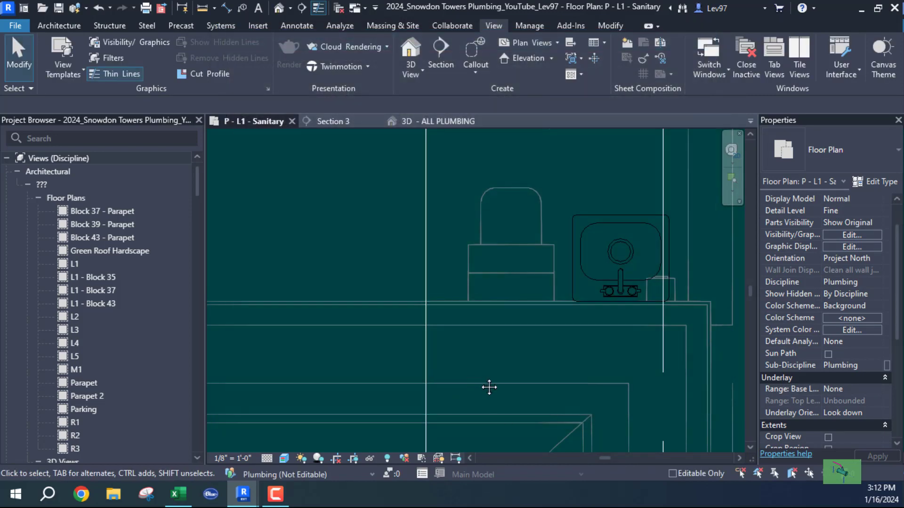
Step: Draw a loose 1 1/2" PVC test run similar to the mop sink's vent pipe, with a perpendicular leg about 1'-4" long at its end
scroll(492, 344, up, 5)
scroll(492, 320, down, 2)
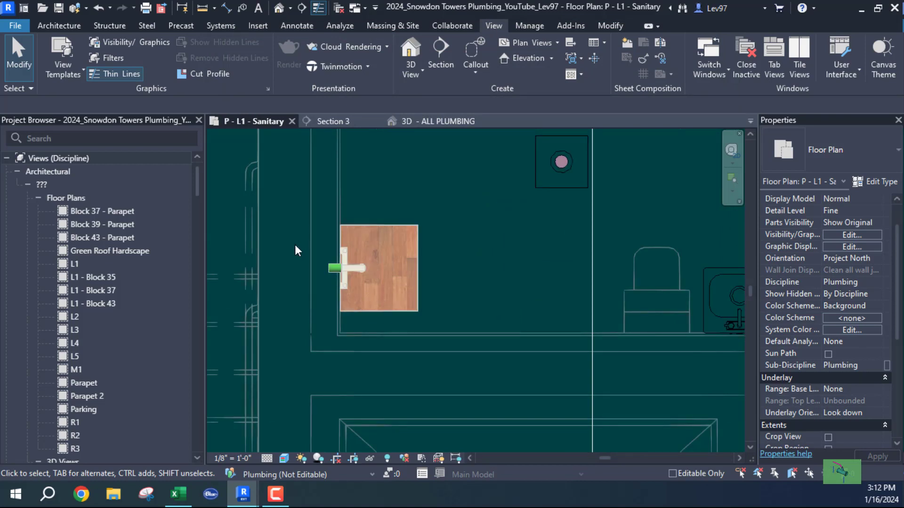
click(329, 268)
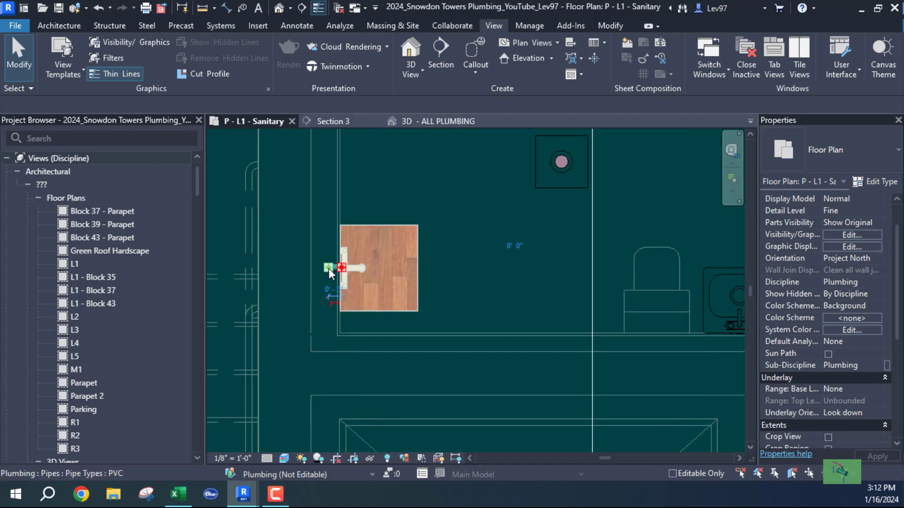
right_click(328, 268)
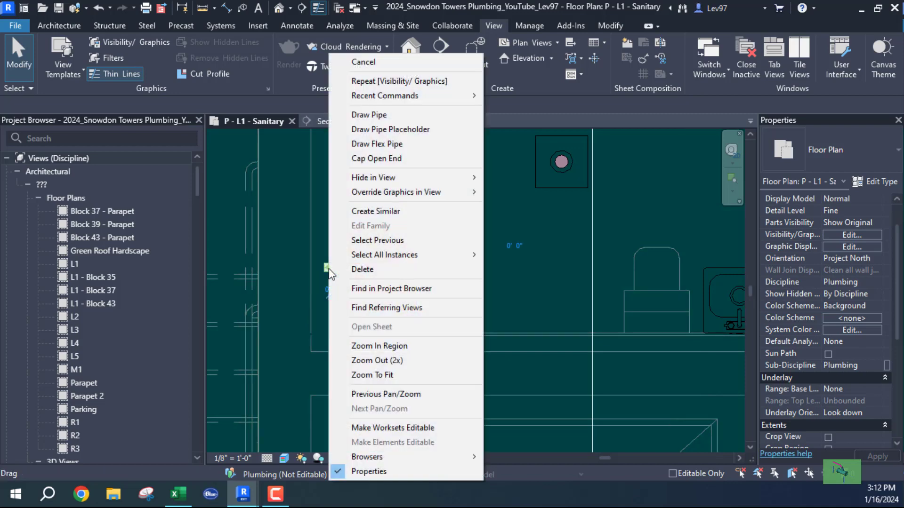
click(372, 212)
click(432, 217)
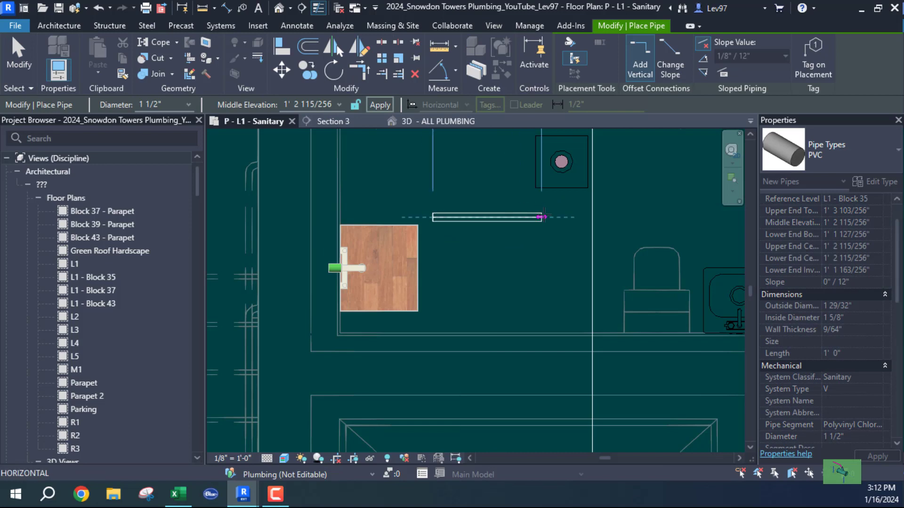
click(659, 217)
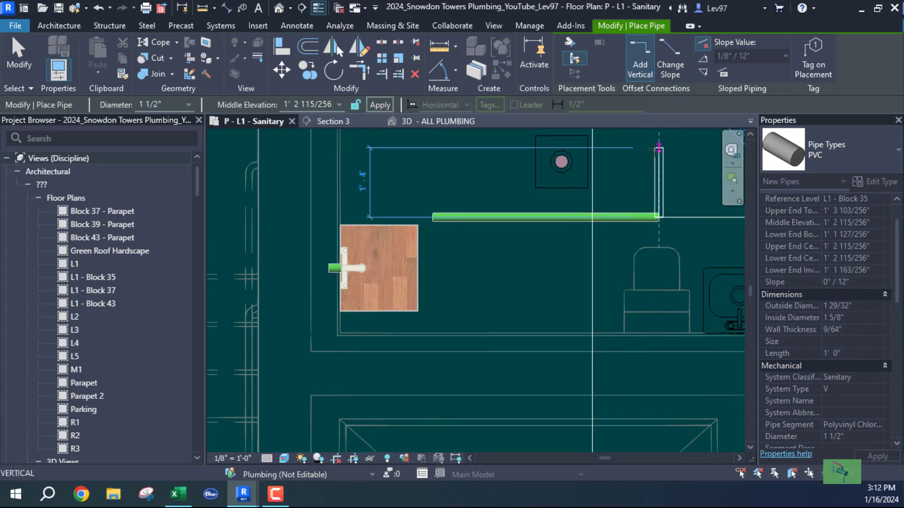
click(659, 148)
key(Escape)
middle_drag(547, 268, 443, 272)
key(Escape)
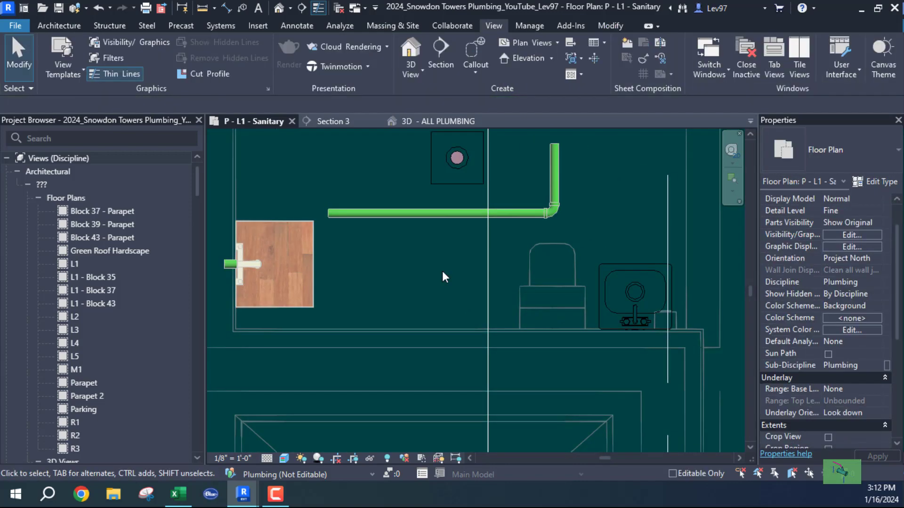
Step: Check which system type a new pipe from the hand sink's middle wall-side connector takes by default, without placing the pipe
click(622, 264)
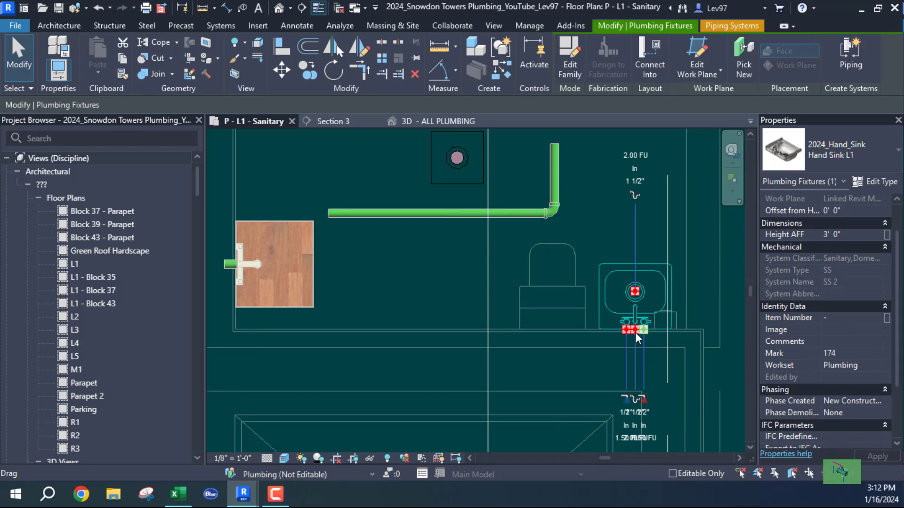
right_click(633, 332)
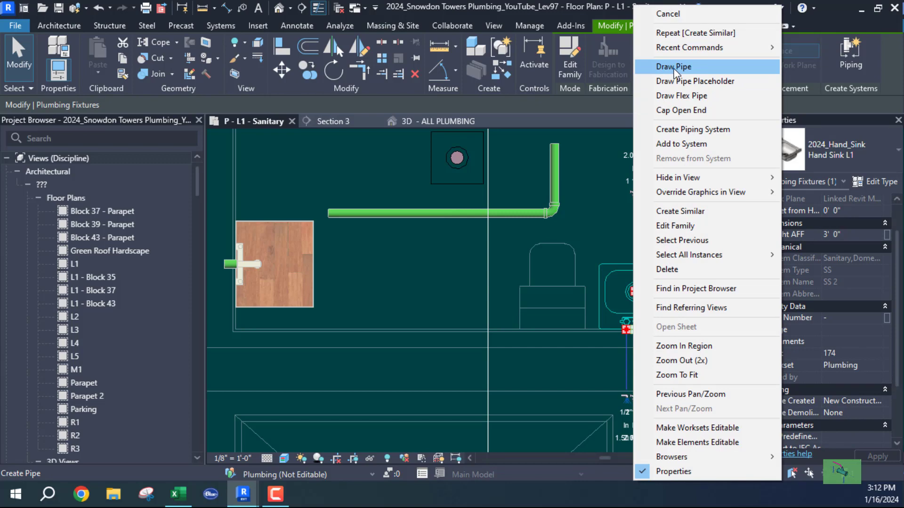
click(674, 68)
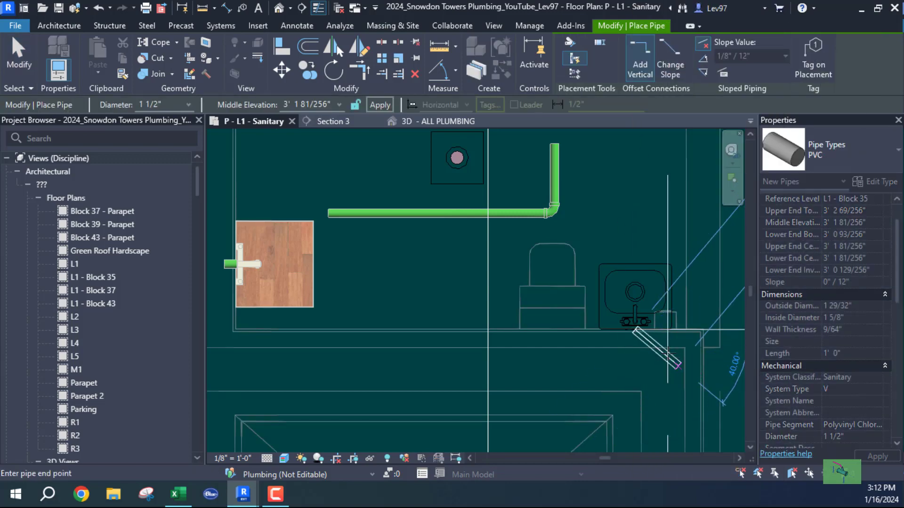
middle_drag(678, 364, 574, 337)
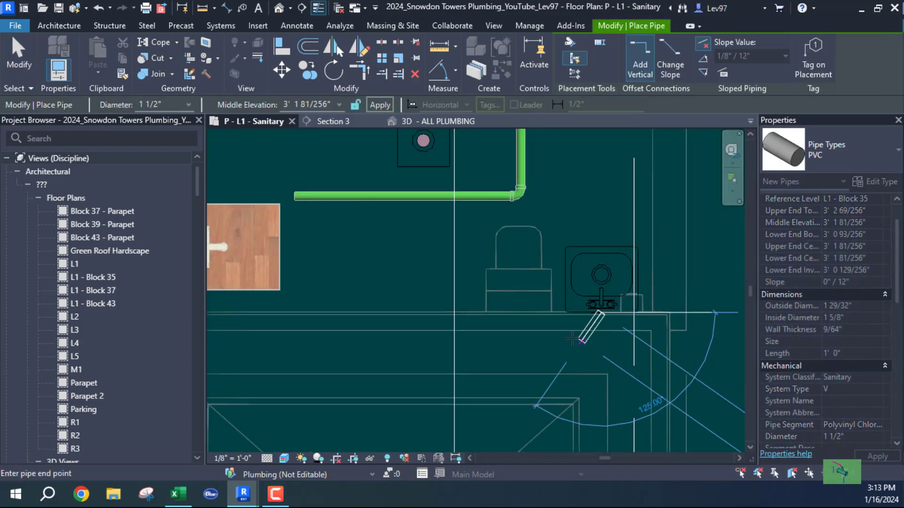
middle_drag(457, 301, 490, 306)
key(Escape)
key(Escape)
Step: Delete the entire loose L-shaped vent pipe run, including its elbow, between the mop sink and the floor drain
middle_drag(473, 270, 533, 390)
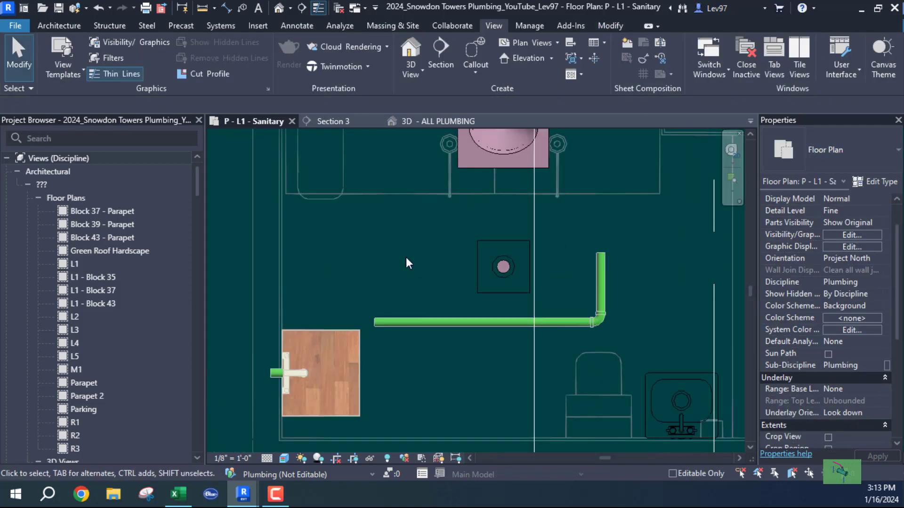
key(Tab)
click(435, 320)
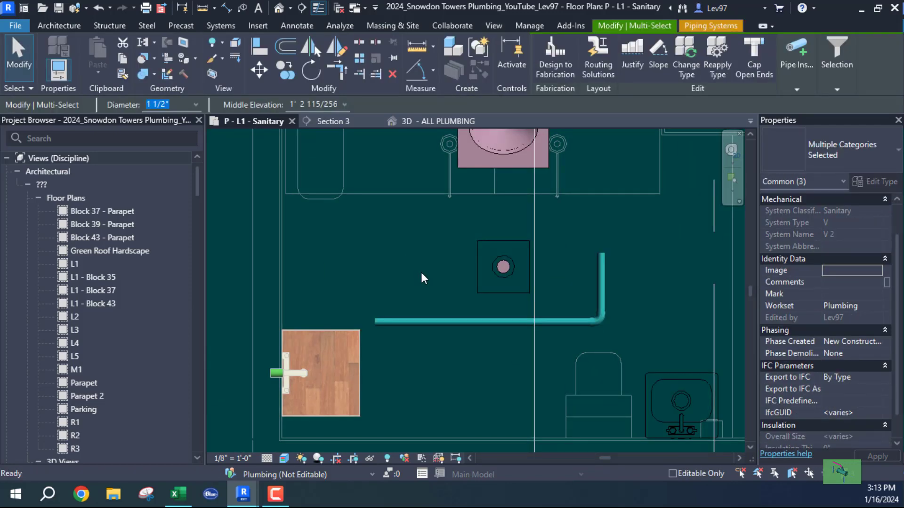
key(Delete)
Step: Inspect the mop sink's connectors and system names, and clear the selection
middle_drag(420, 366, 531, 221)
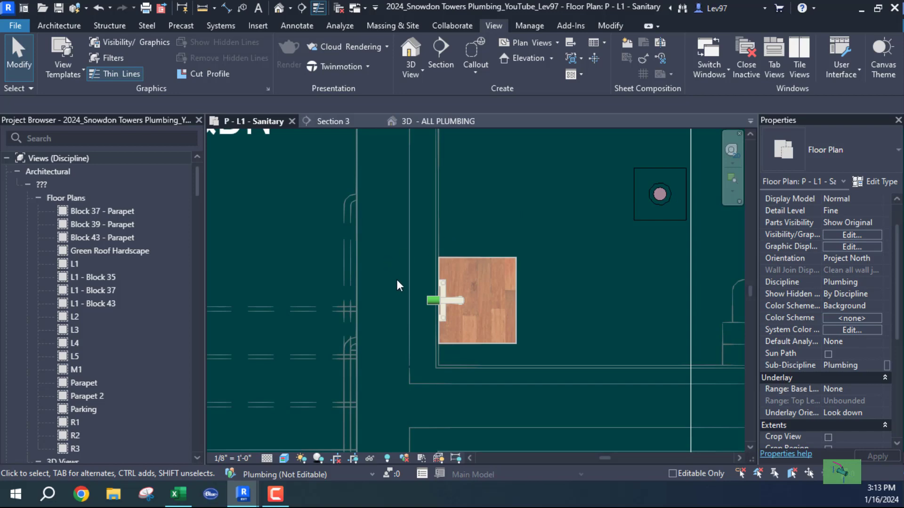
scroll(396, 280, up, 3)
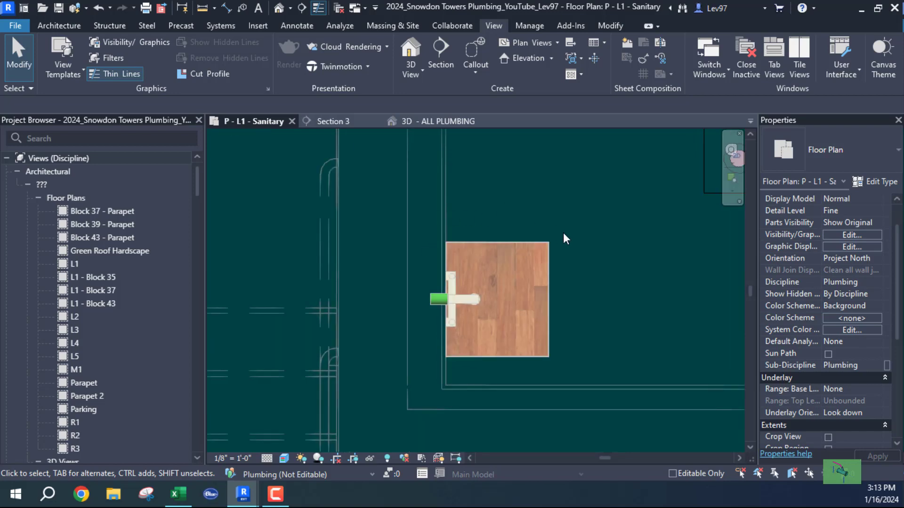
click(547, 258)
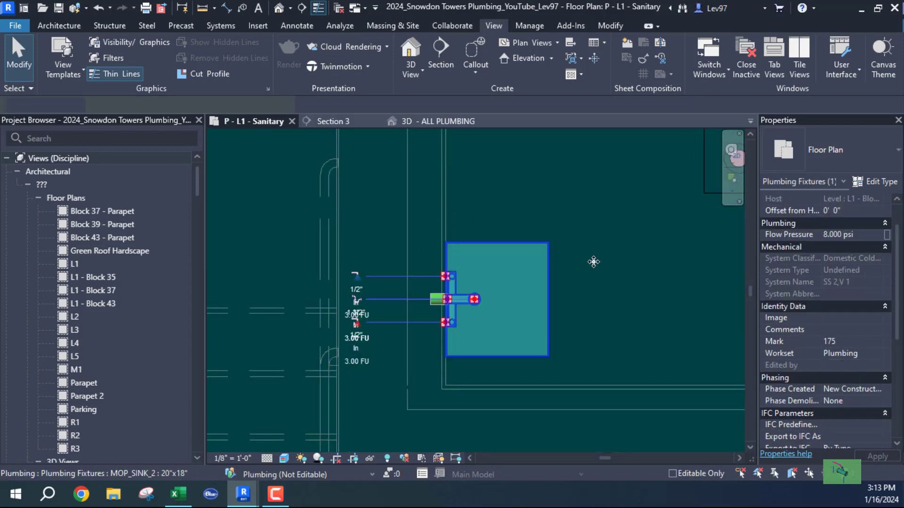
click(616, 294)
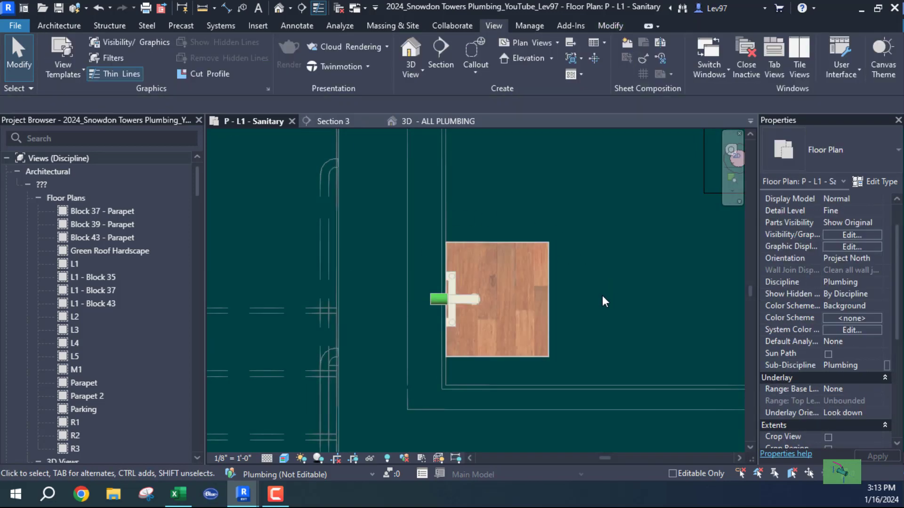
Step: Extend the mop sink's 1 1/2" vent pipe a short distance straight into the wall from its open end
click(432, 301)
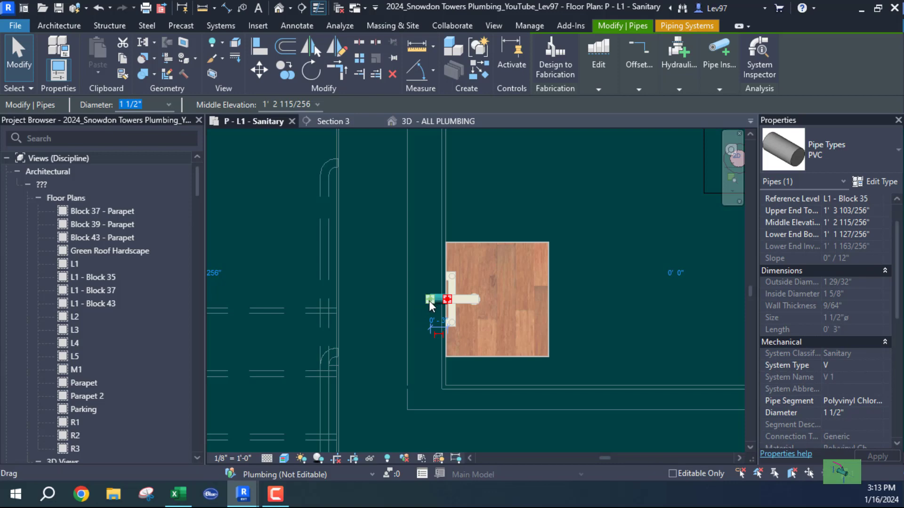
right_click(429, 303)
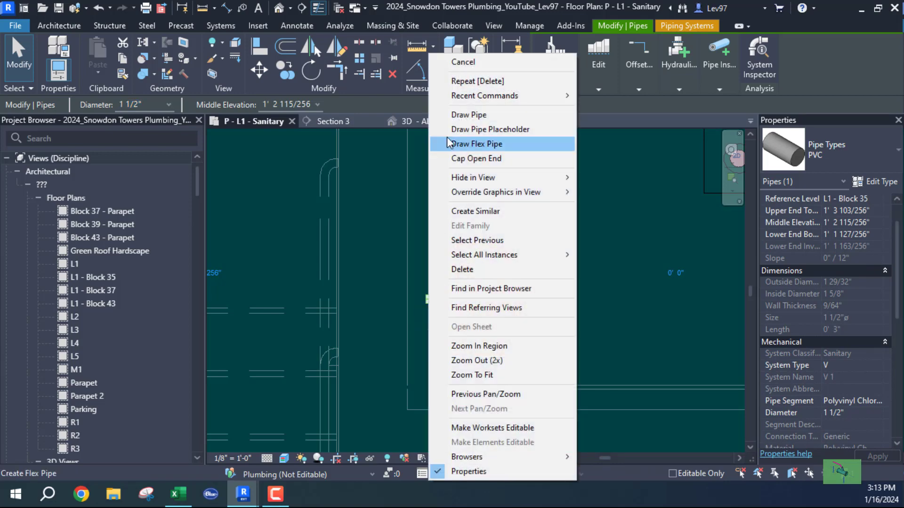
click(466, 116)
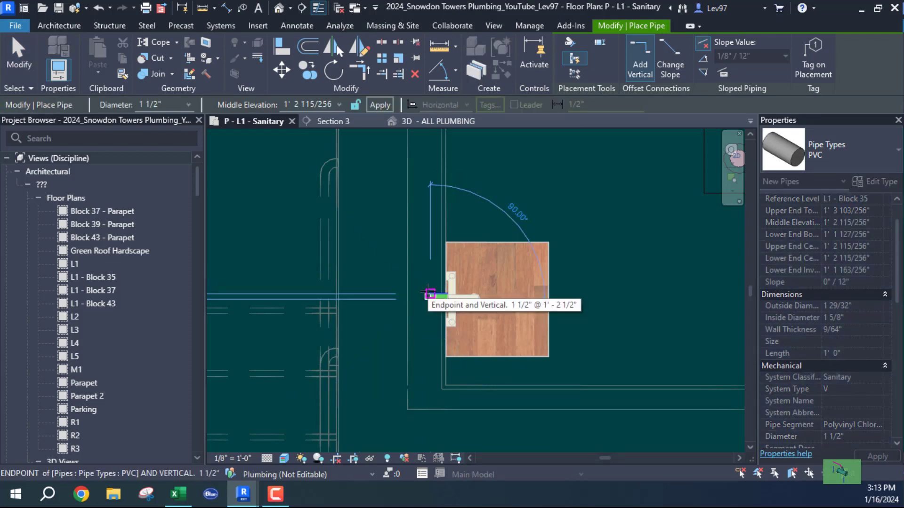
click(429, 294)
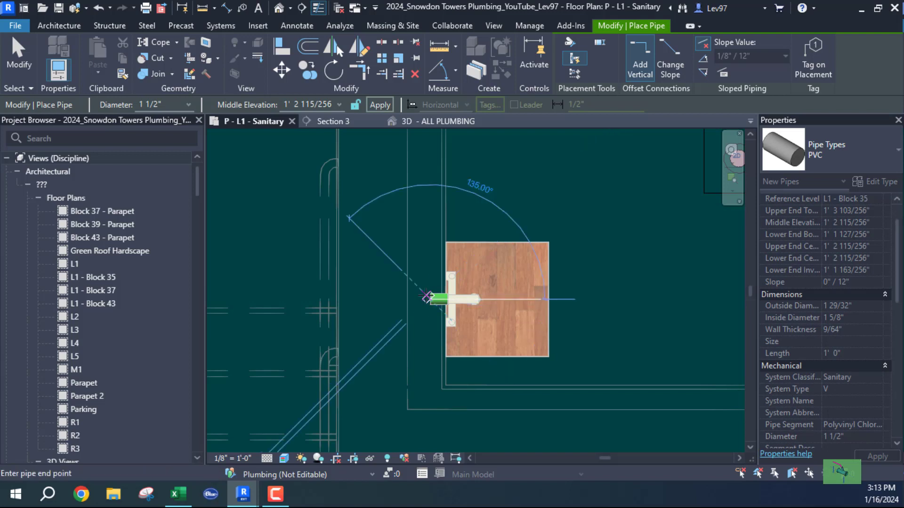
scroll(418, 300, up, 2)
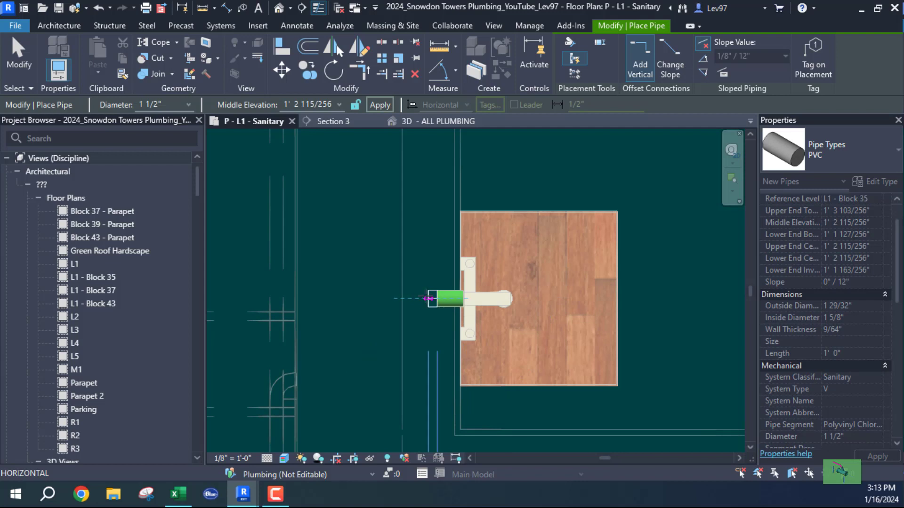
click(428, 298)
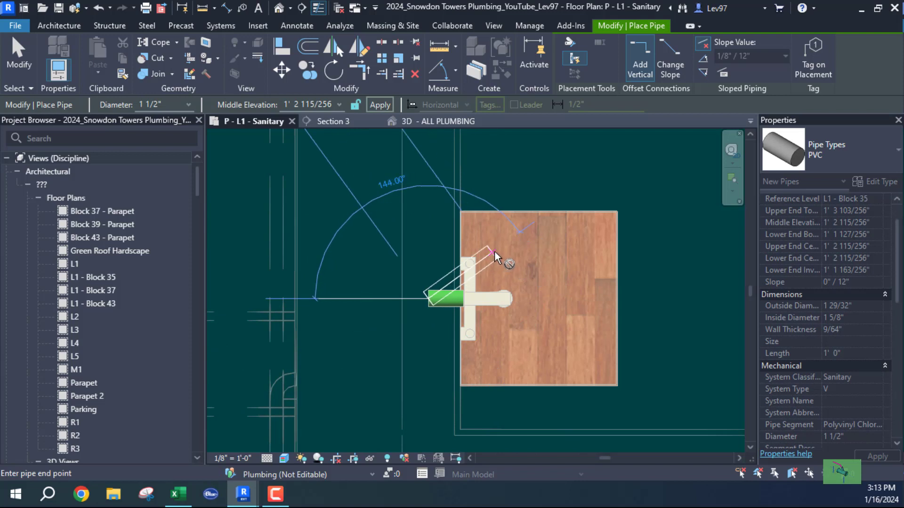
Step: Set the pipe's middle elevation to 10' 7" and run it diagonally at 45° from the vent stub across the mop sink's corner
middle_drag(483, 278, 358, 420)
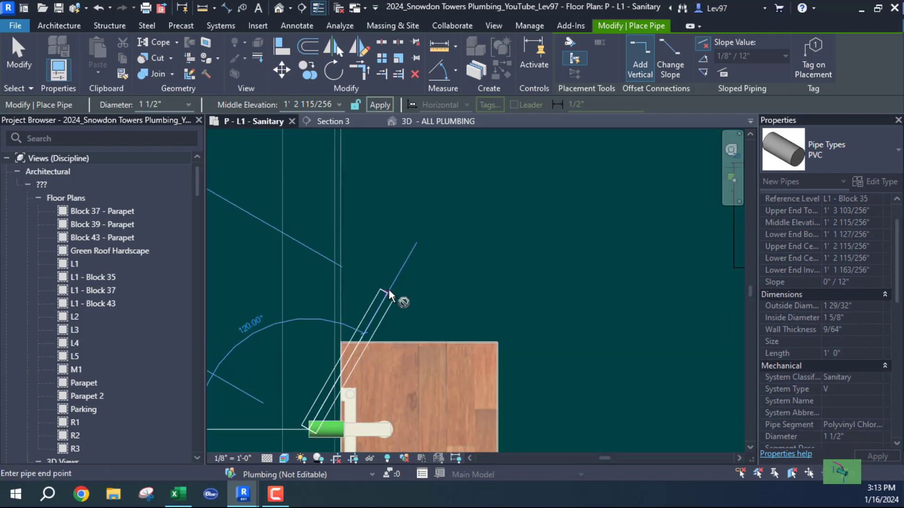
click(296, 105)
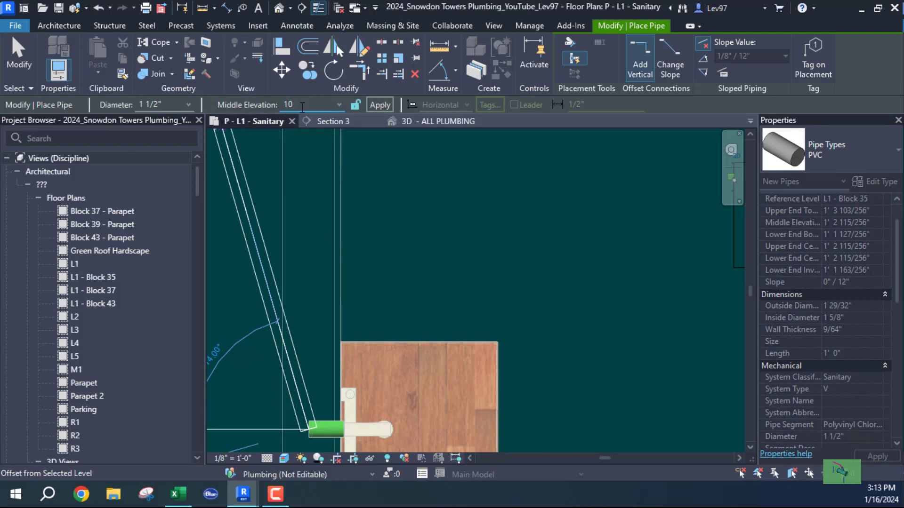
key(Return)
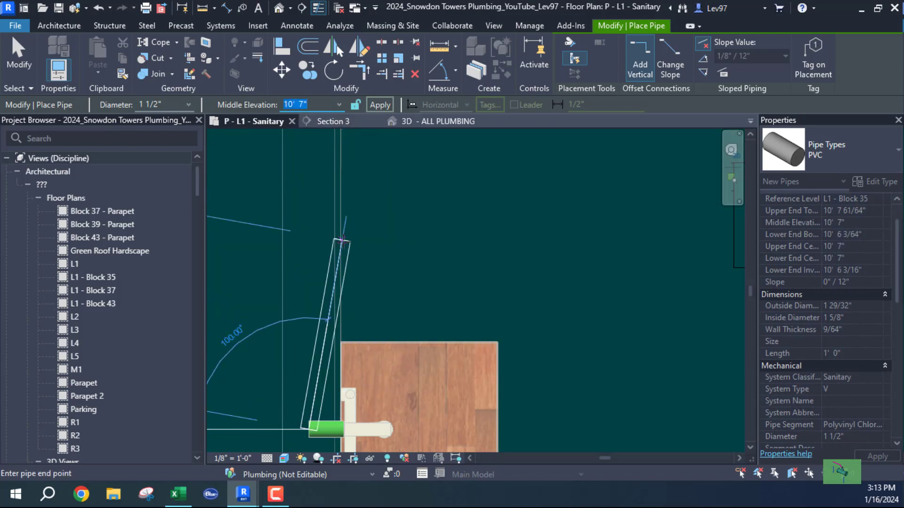
middle_drag(442, 247, 540, 142)
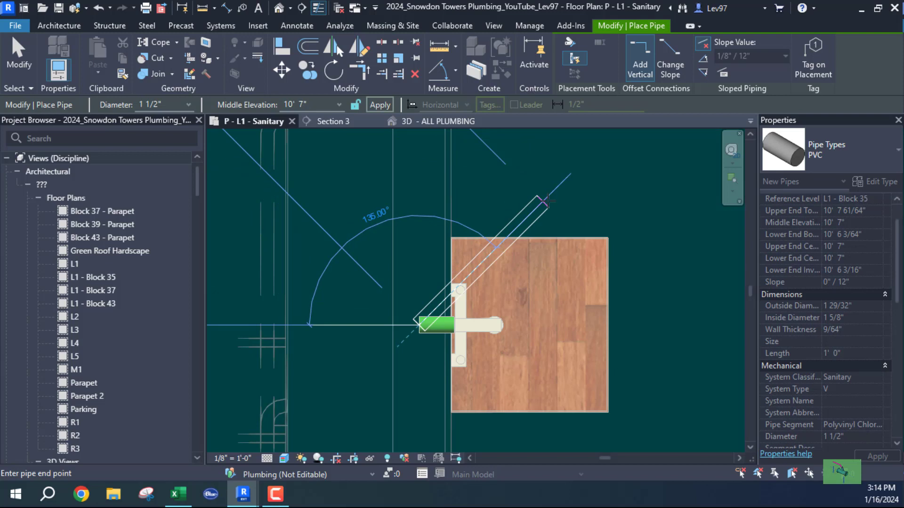
click(545, 202)
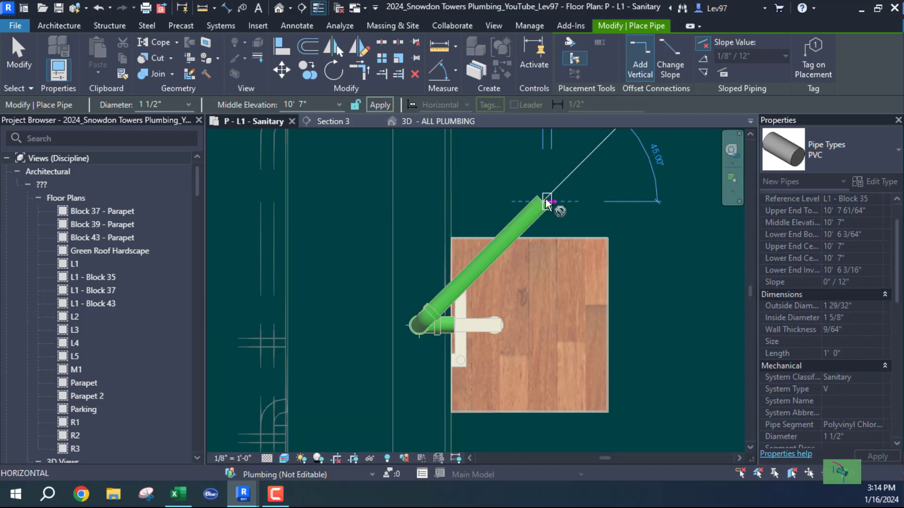
Step: Continue the vent pipe parallel to the wall for about 1' 9", away from the mop sink, and finish the run
middle_drag(541, 193, 545, 359)
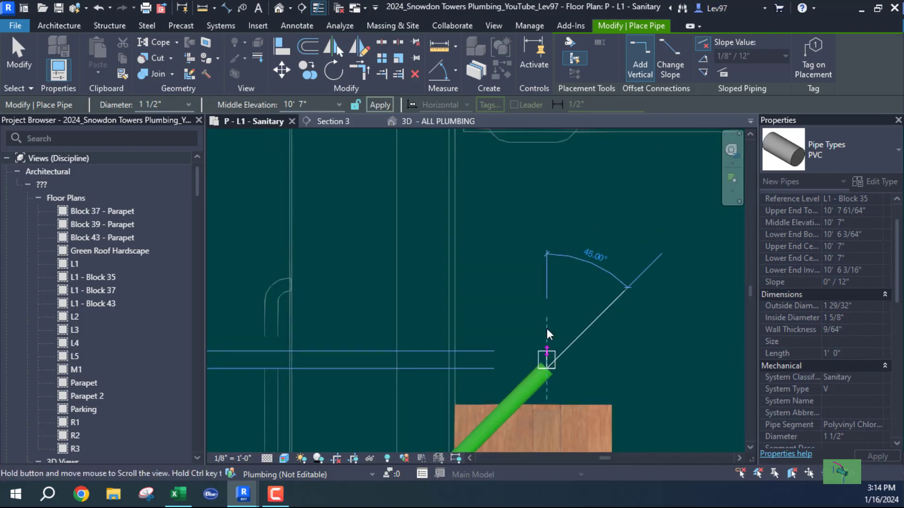
click(546, 168)
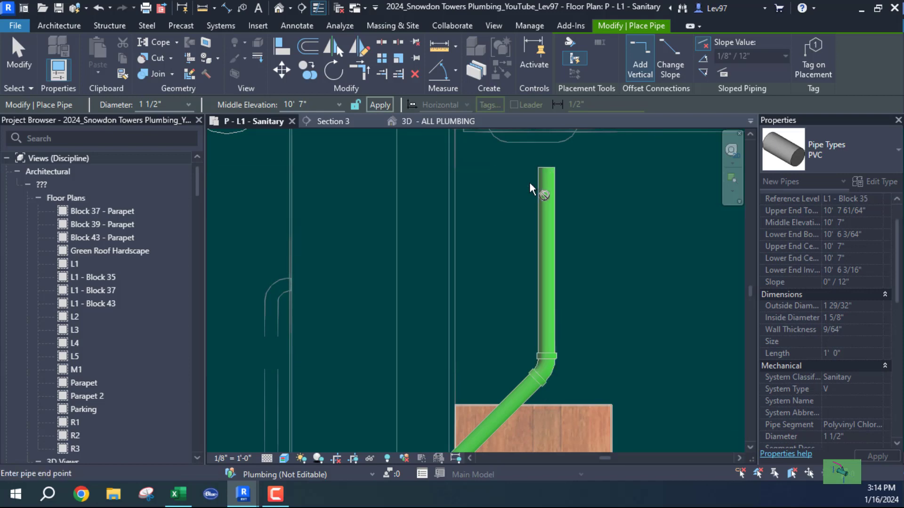
key(Escape)
key(Escape)
Step: Examine the straight vent segment's elevation, system type and diameter, look over the surrounding room, and clear the selection
click(544, 238)
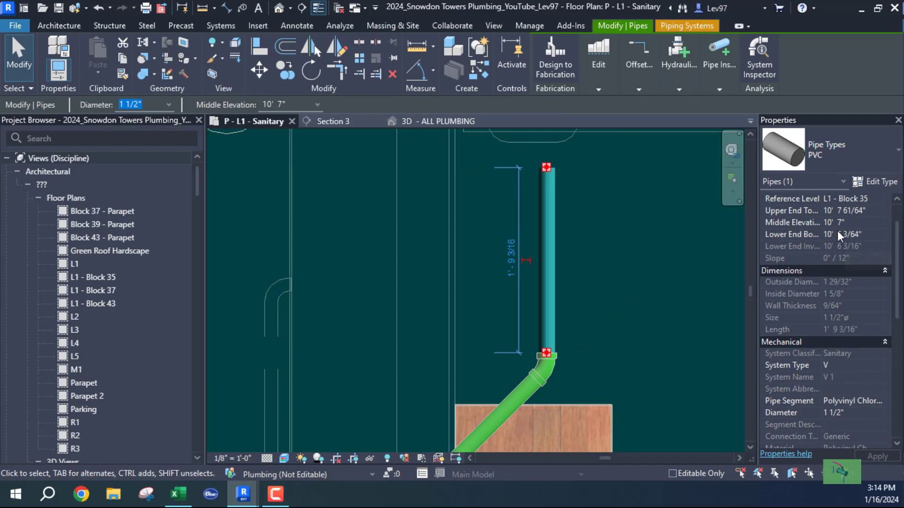
scroll(603, 289, down, 2)
middle_drag(603, 290, 445, 226)
scroll(606, 393, up, 2)
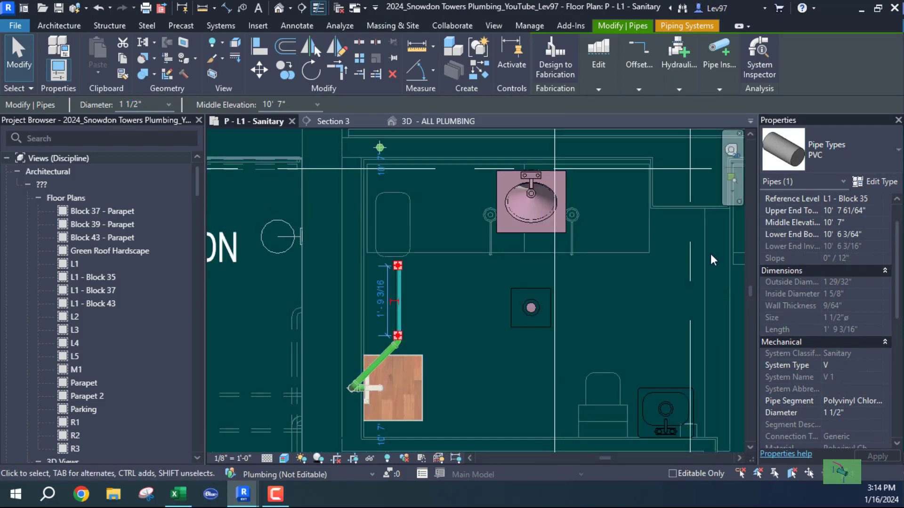
middle_drag(458, 201, 453, 289)
middle_drag(484, 375, 482, 273)
click(470, 305)
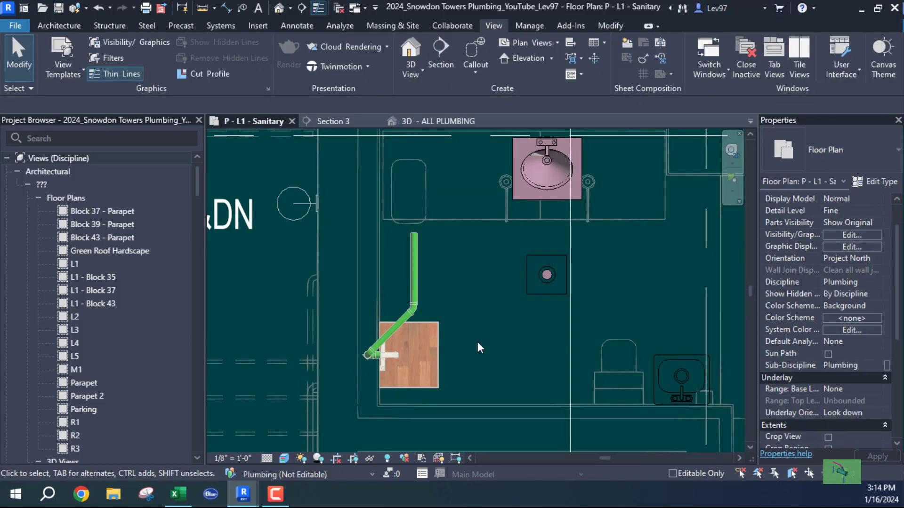
Step: Apply the ARCH_FIXTURES_ON view template to the P - L1 - Sanitary plan
middle_drag(478, 342, 465, 261)
scroll(490, 278, down, 2)
scroll(418, 299, down, 3)
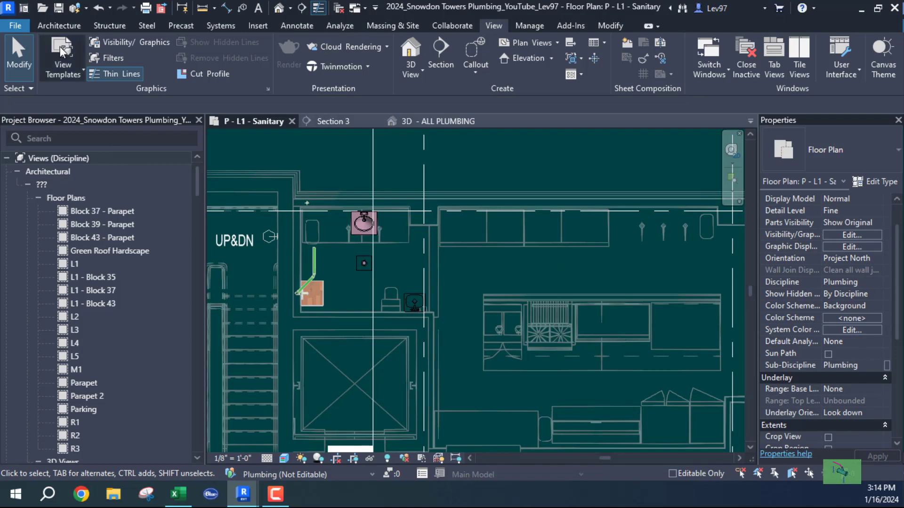
click(67, 66)
click(78, 96)
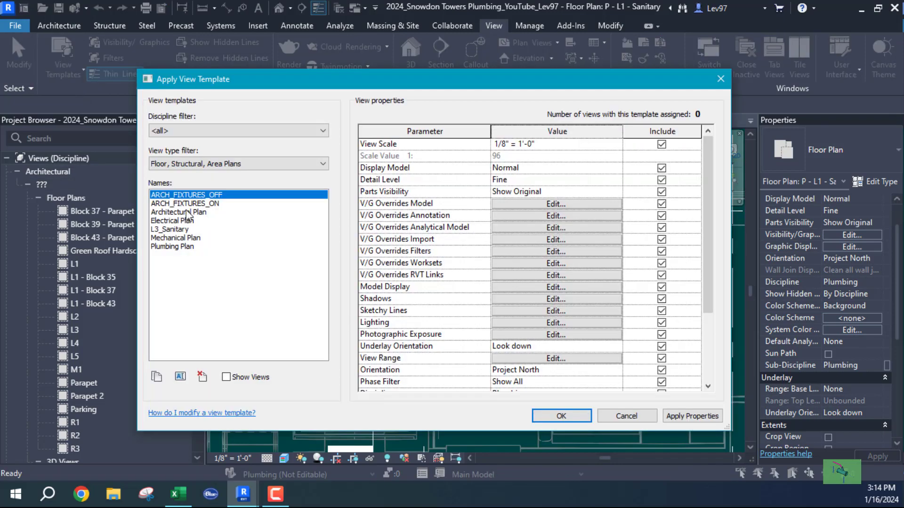
double_click(176, 205)
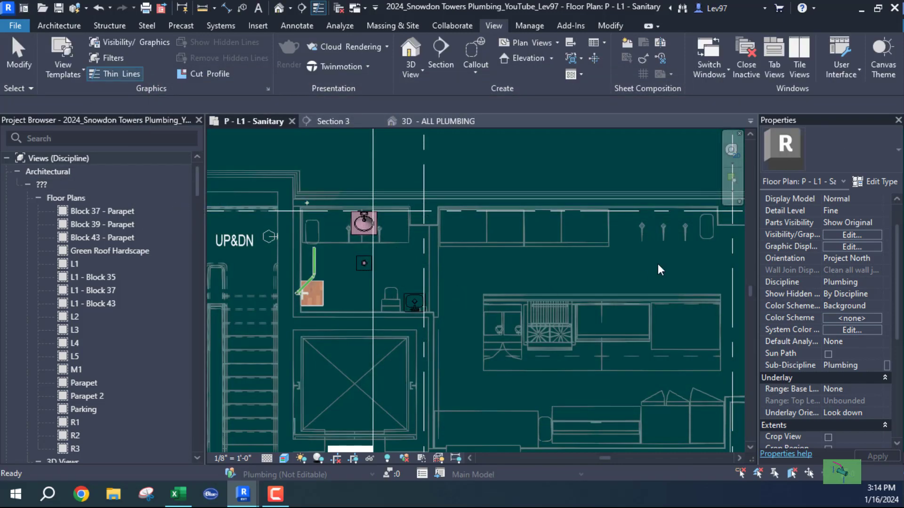
Step: Examine the fixtures and sanitary piping shown across the plan, from the mop sink room to the kitchen and restrooms
middle_drag(658, 261, 437, 257)
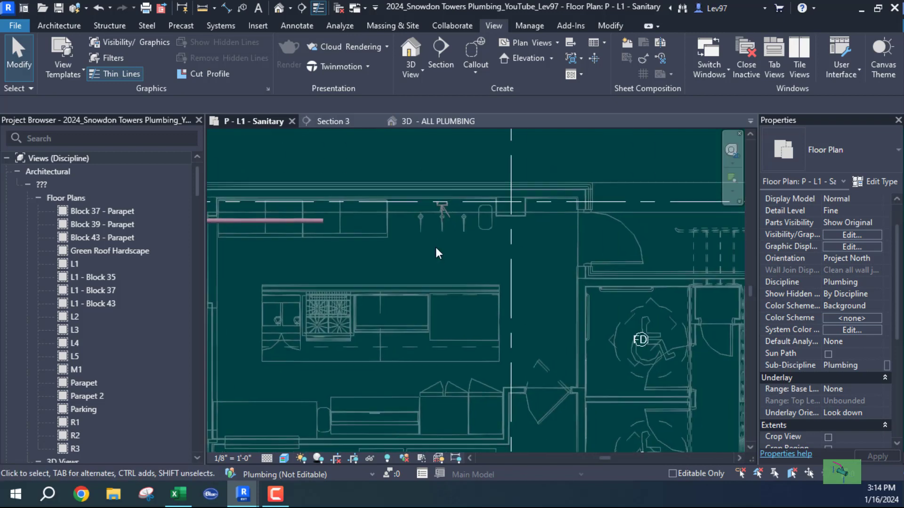
scroll(584, 319, down, 2)
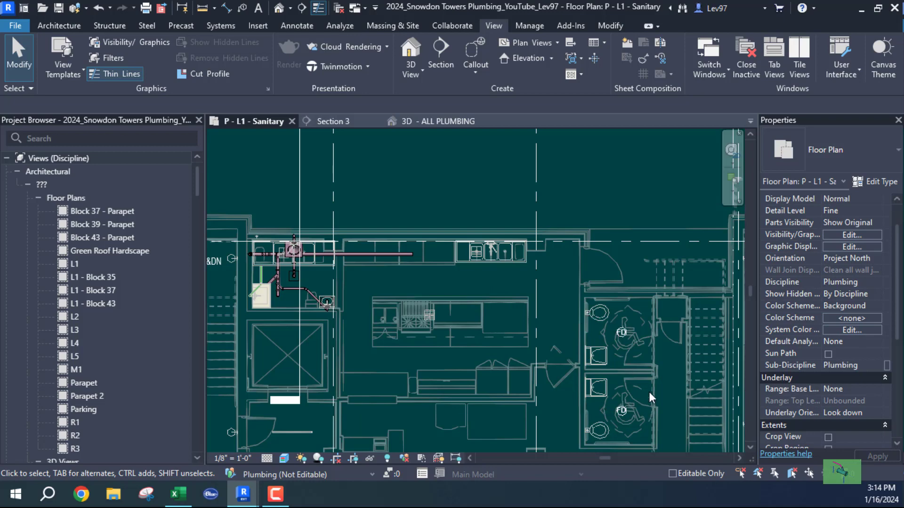
middle_drag(450, 283, 589, 296)
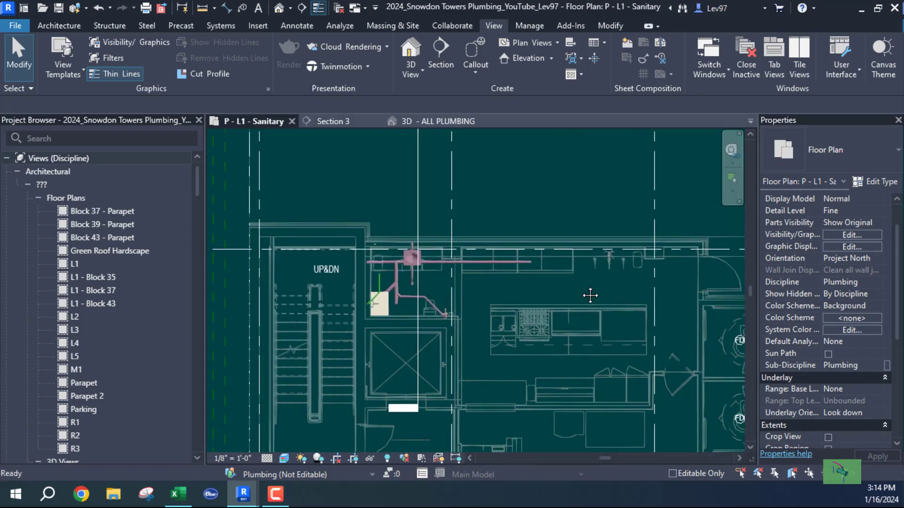
scroll(477, 293, up, 2)
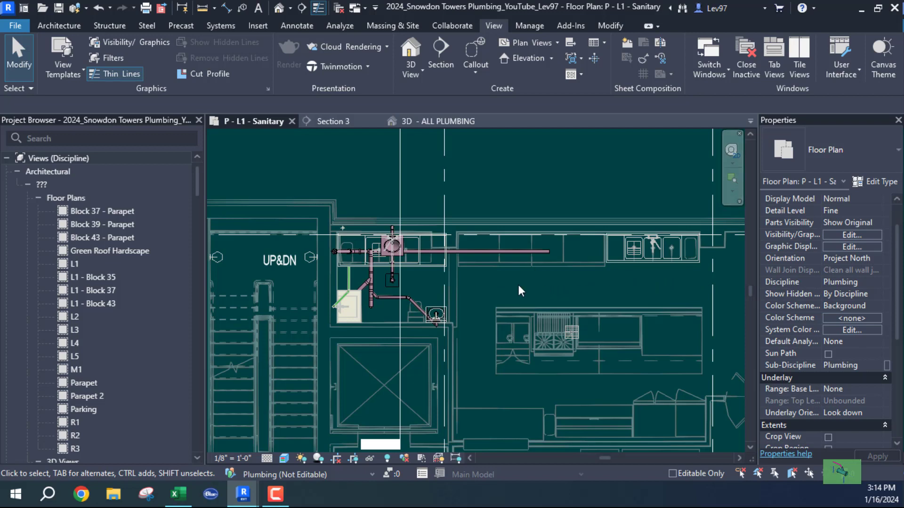
scroll(417, 285, up, 2)
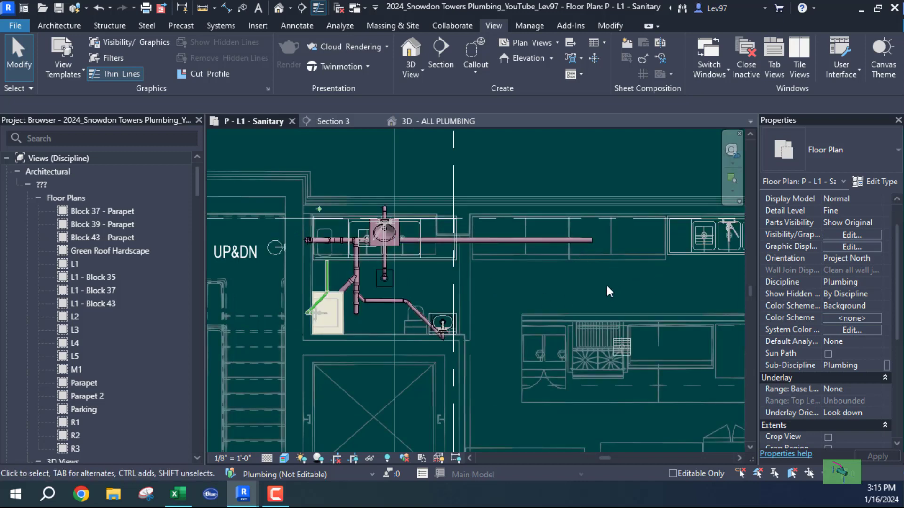
middle_drag(614, 287, 424, 258)
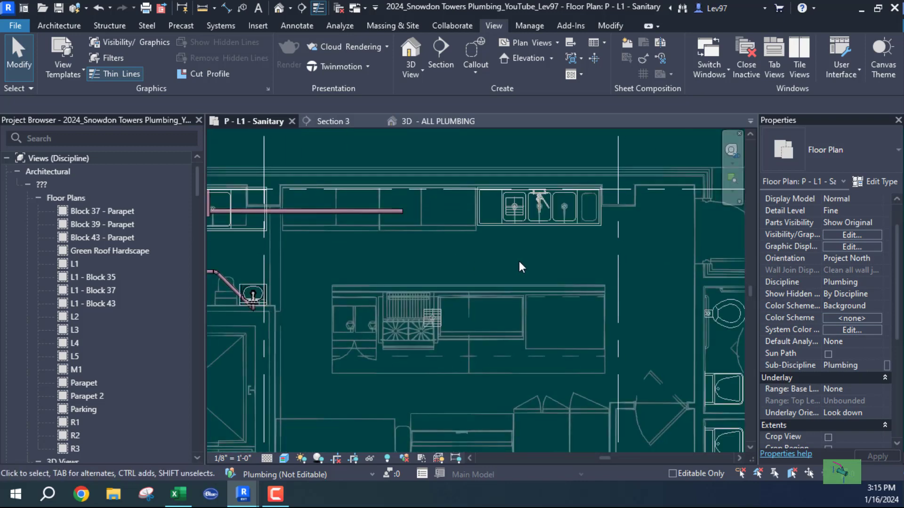
middle_drag(465, 281, 702, 285)
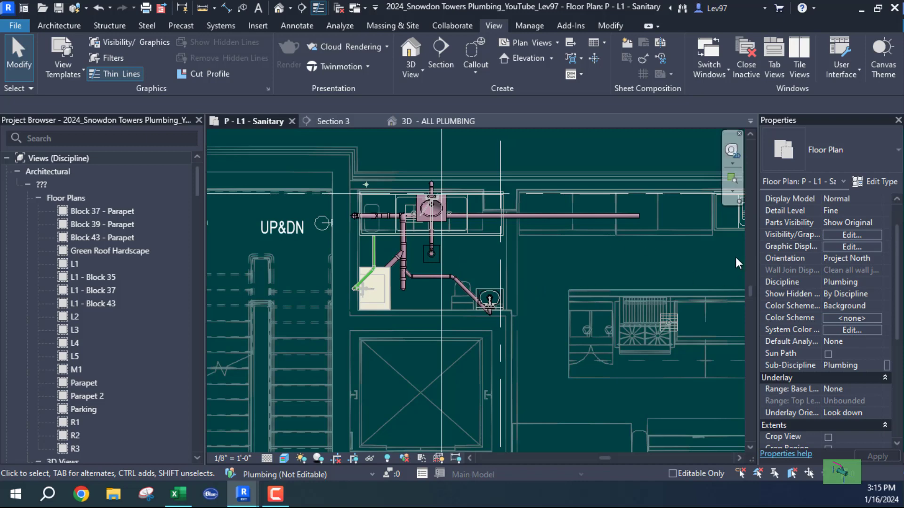
middle_drag(429, 262, 486, 283)
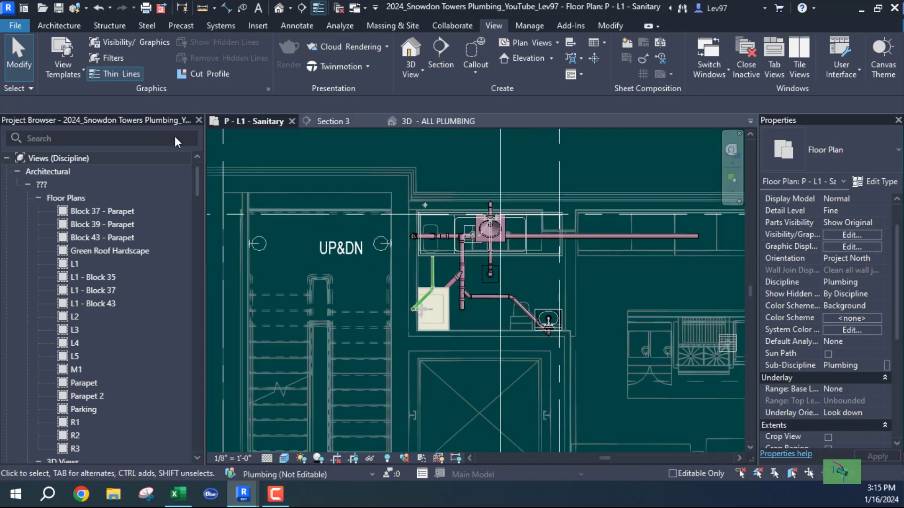
Step: Undo the ARCH_FIXTURES_ON view template on the P - L1 - Sanitary plan
click(97, 7)
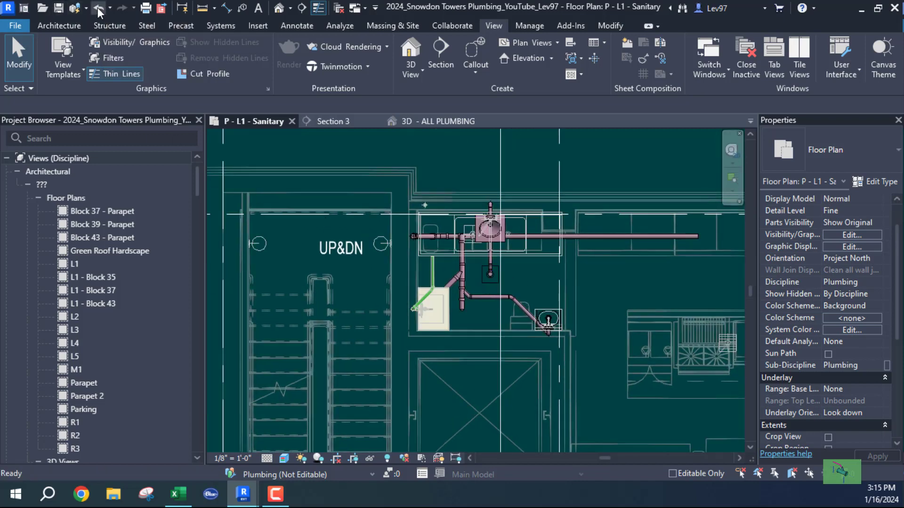
scroll(350, 255, up, 5)
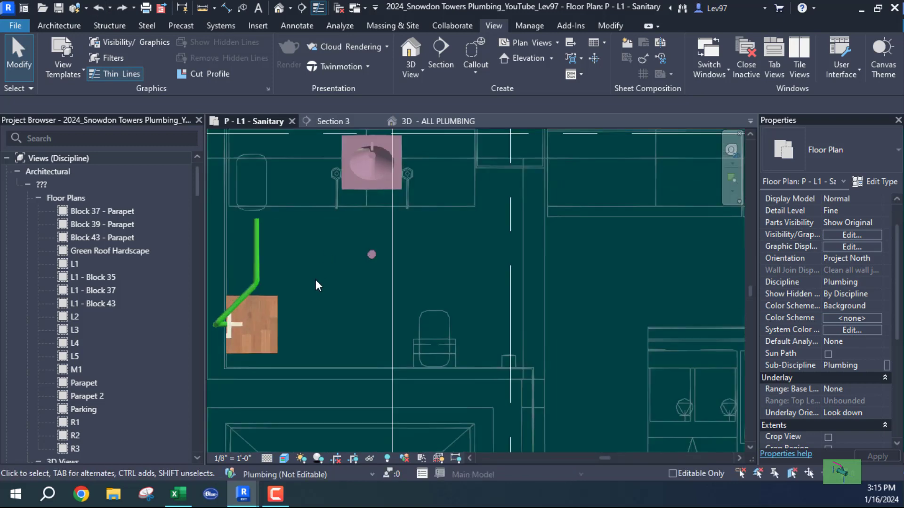
click(533, 286)
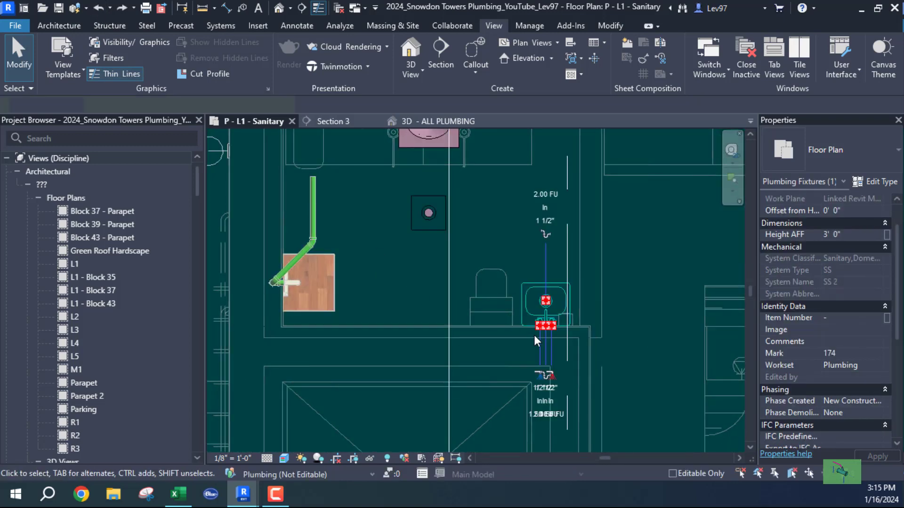
scroll(516, 356, up, 2)
scroll(521, 354, up, 1)
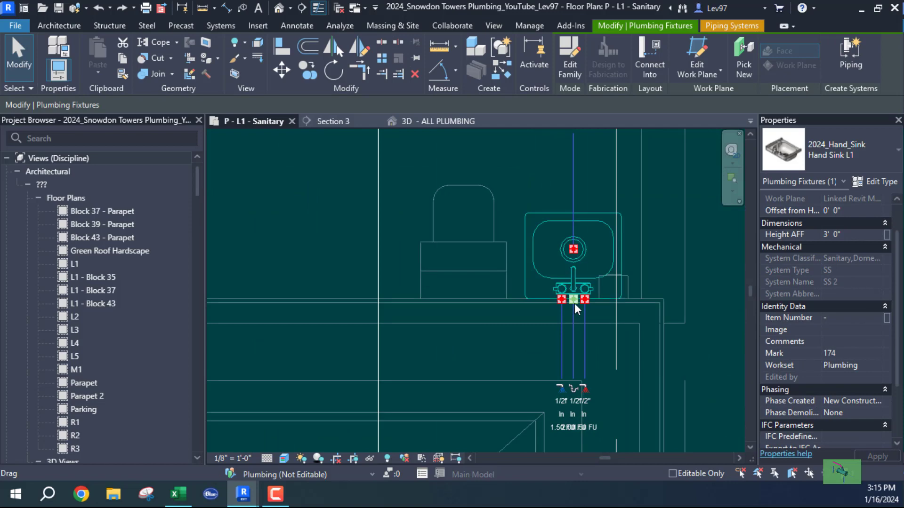
right_click(574, 302)
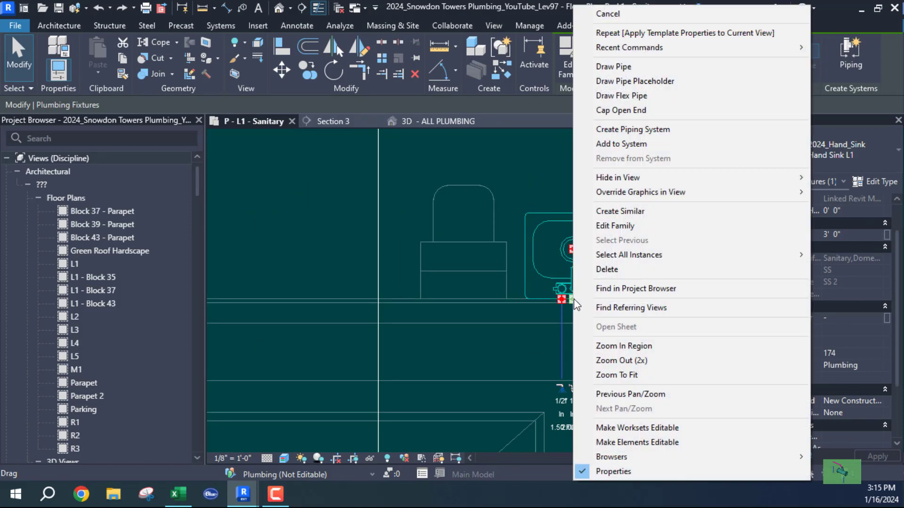
click(614, 67)
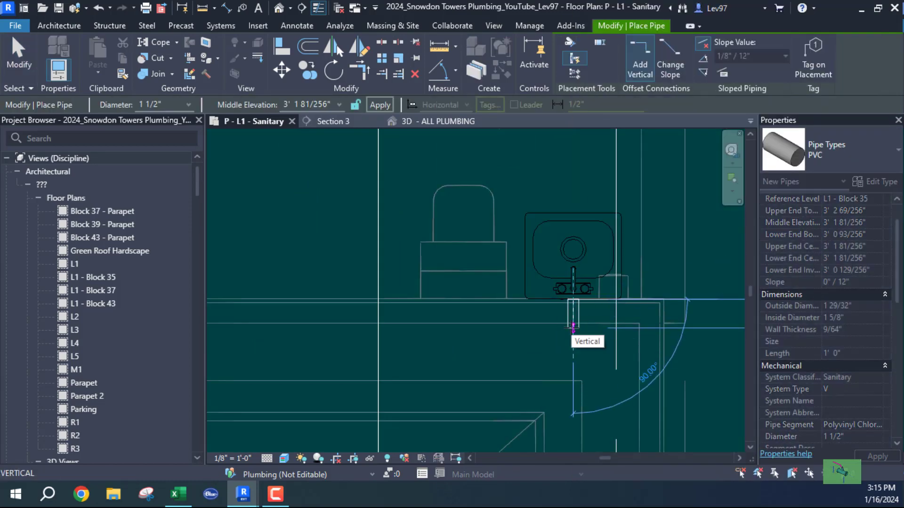
scroll(573, 326, up, 2)
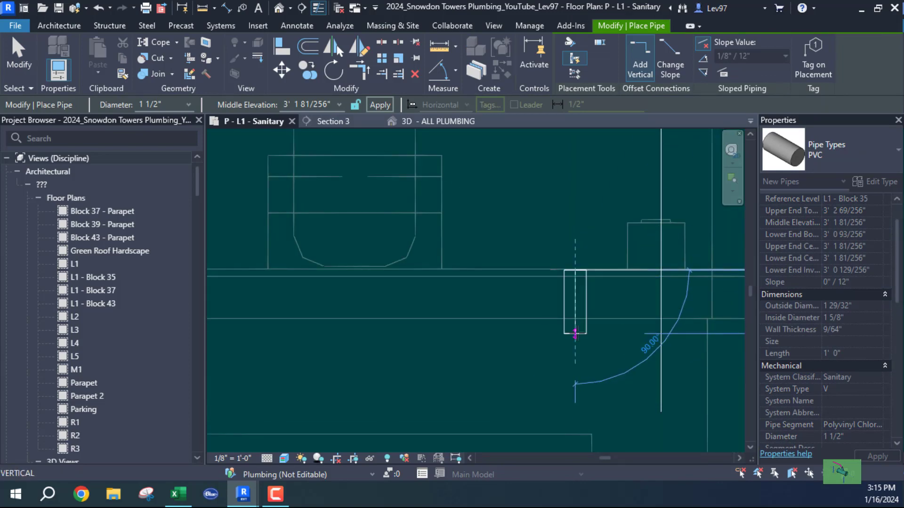
scroll(575, 334, down, 3)
middle_drag(574, 332, 573, 181)
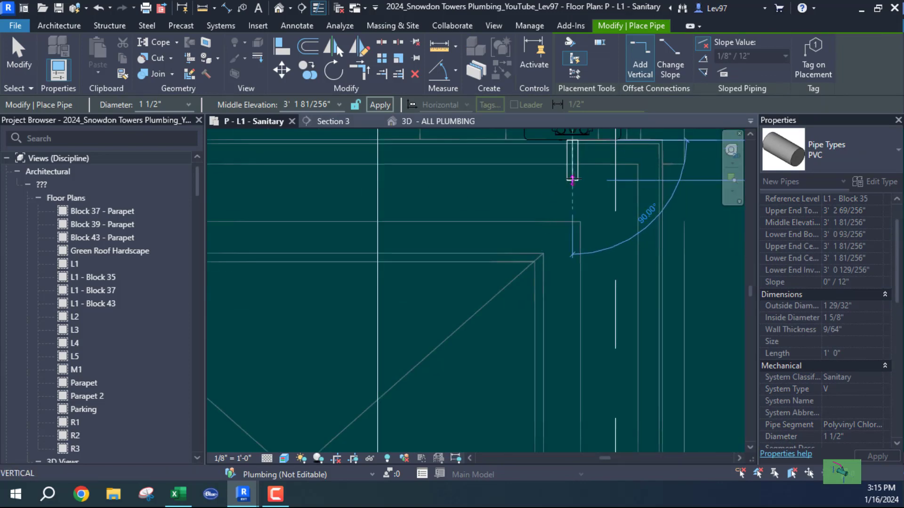
scroll(549, 226, up, 3)
key(Escape)
key(Escape)
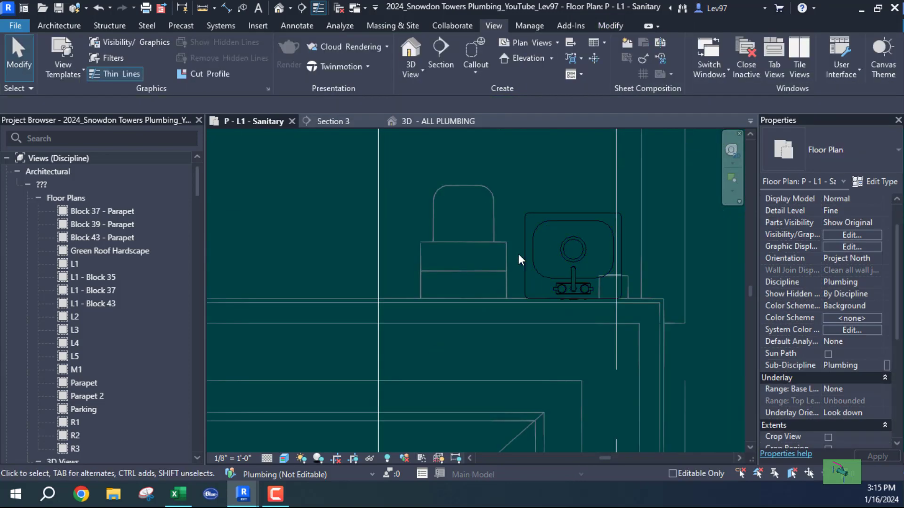
Step: Allow selection of linked elements and check the types of the chase wall and the core wall behind the hand sink
middle_drag(477, 312, 419, 228)
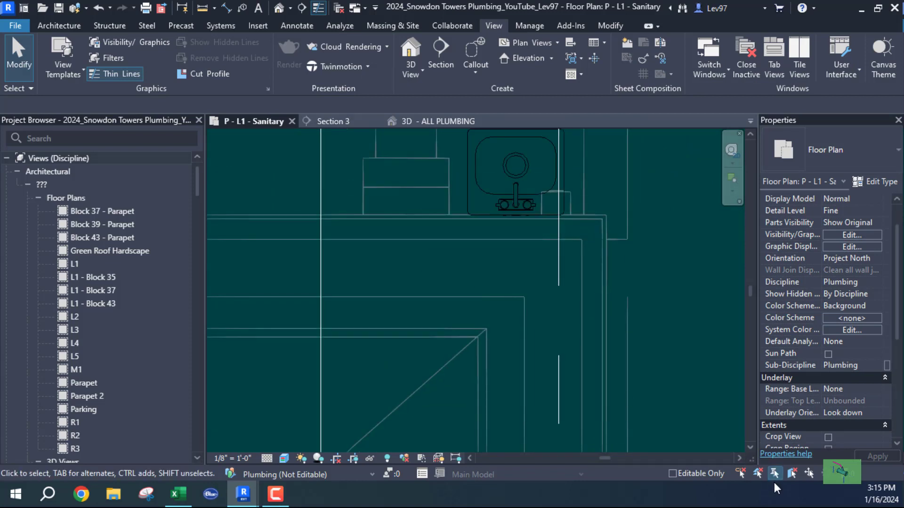
click(740, 474)
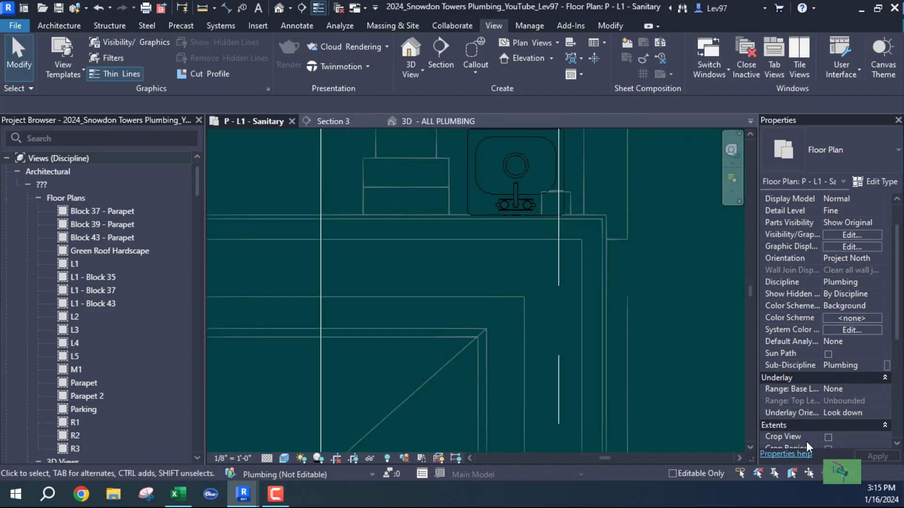
key(Tab)
key(Tab)
key(Tab)
key(Tab)
click(431, 241)
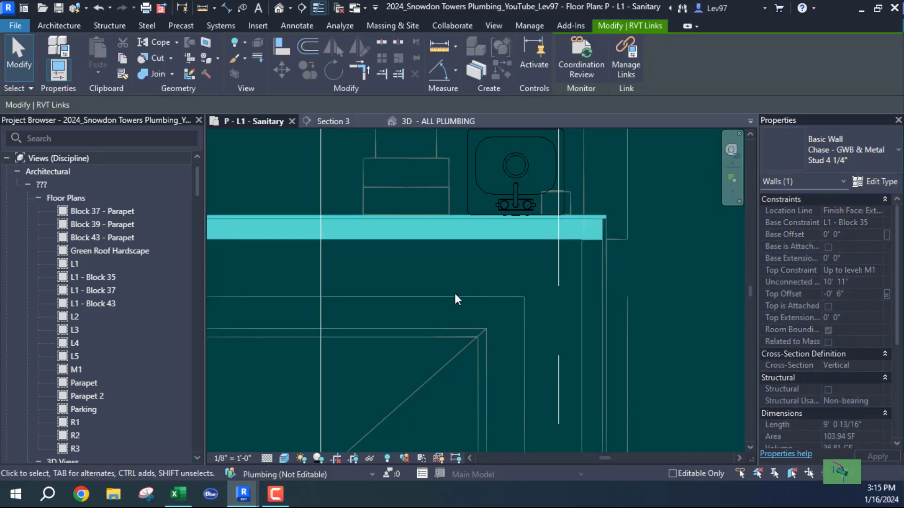
key(Escape)
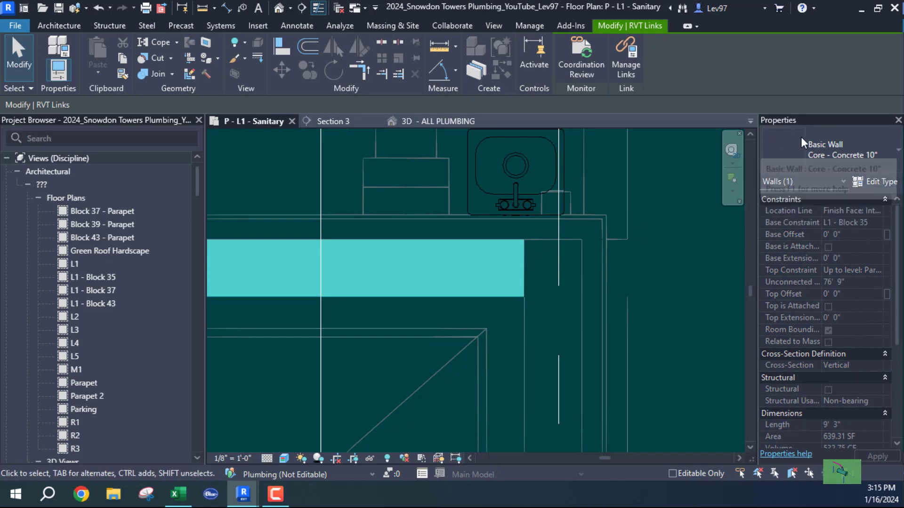
key(Escape)
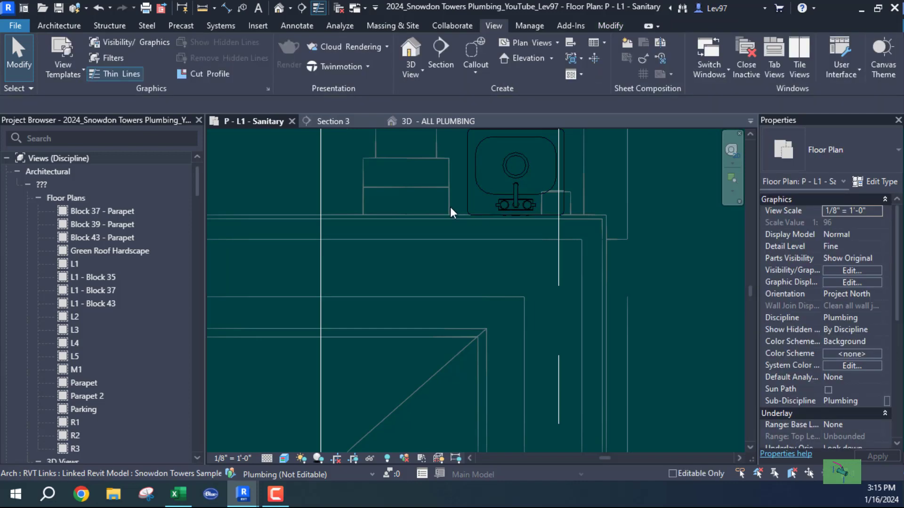
Step: Draw a 1 1/2" PVC vent pipe from the hand sink's middle rear connector straight into the chase wall
click(473, 174)
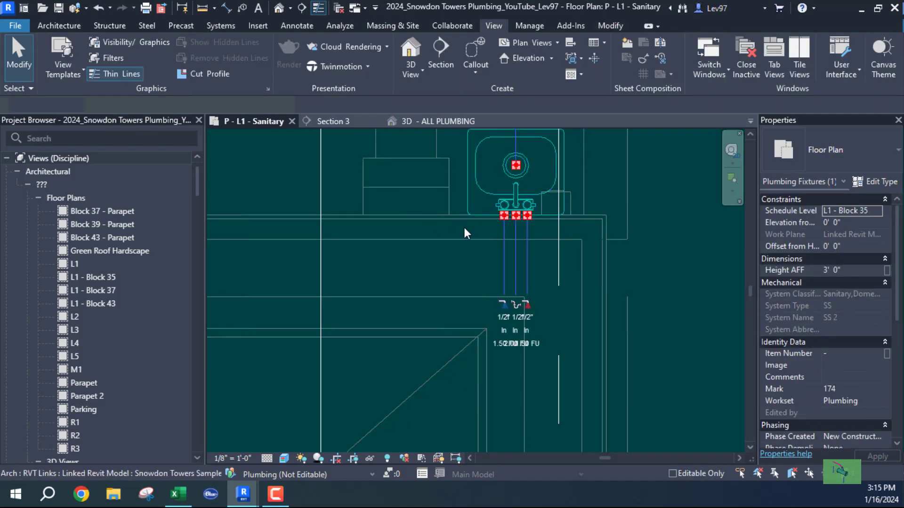
right_click(516, 220)
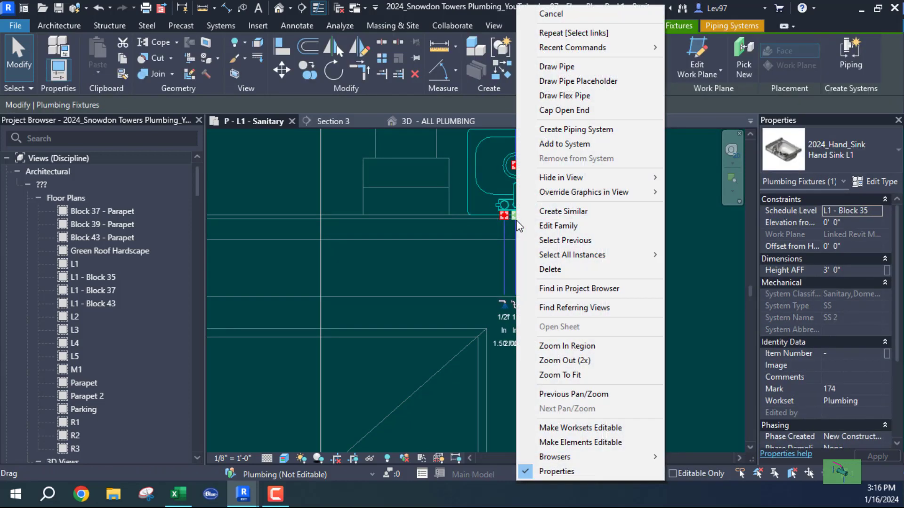
click(560, 67)
scroll(514, 217, up, 2)
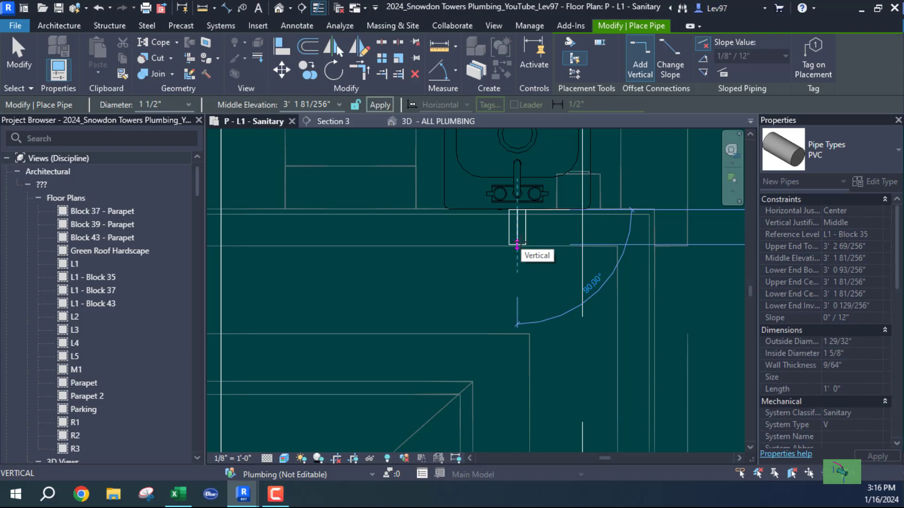
click(517, 244)
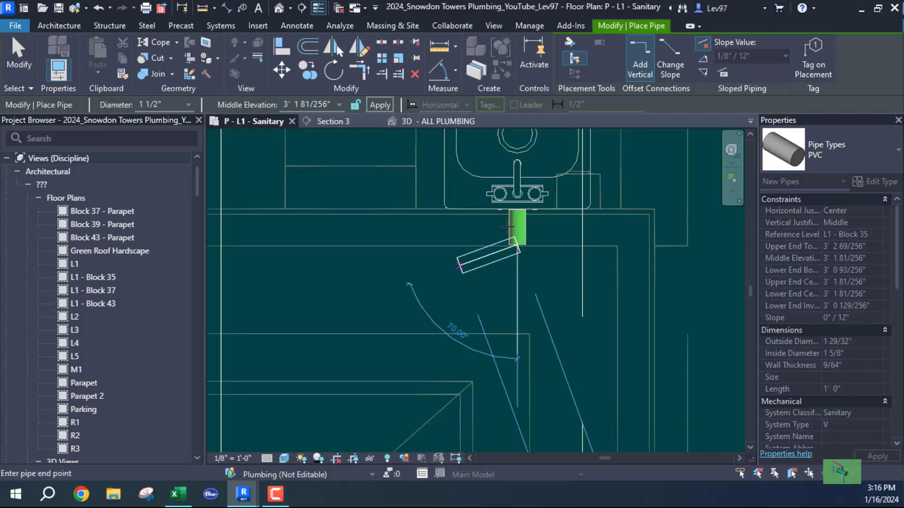
Step: Set the pipe's middle elevation to 10' 7" and run it diagonally at 45° out of the wall beside the hand sink
middle_drag(466, 245, 607, 301)
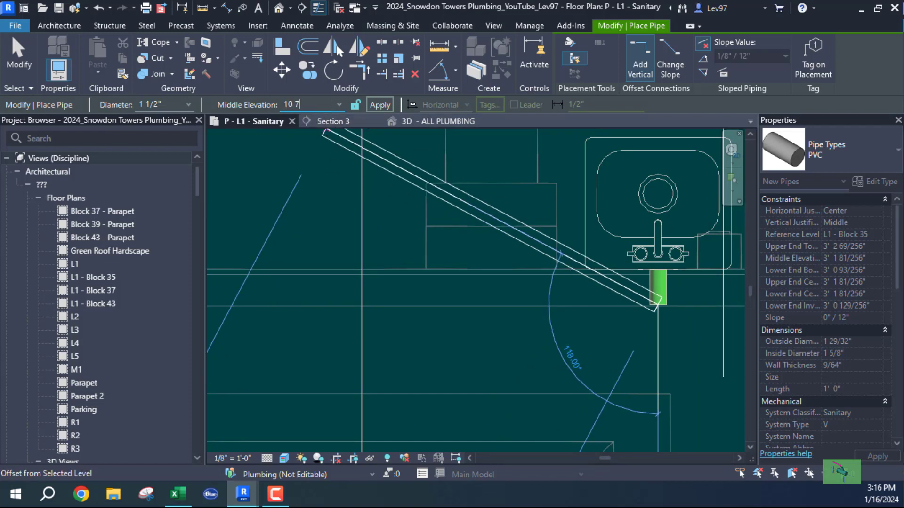
key(Return)
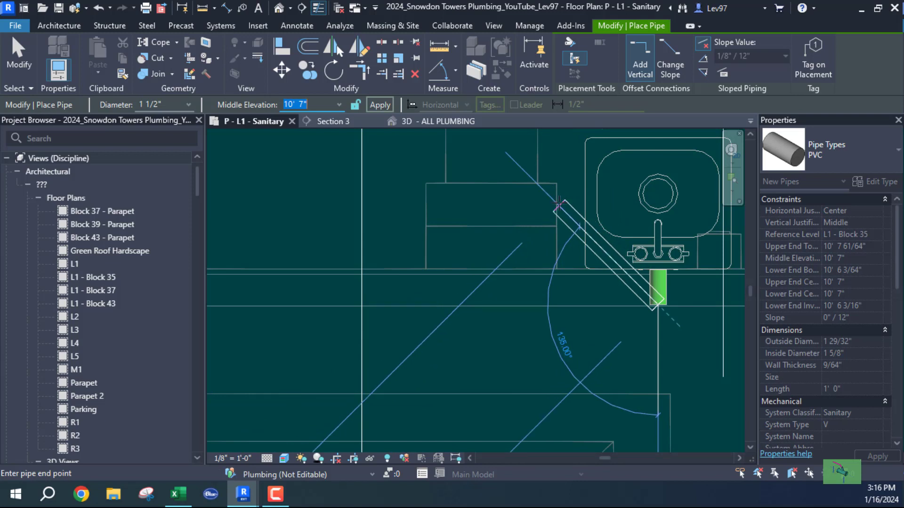
click(558, 205)
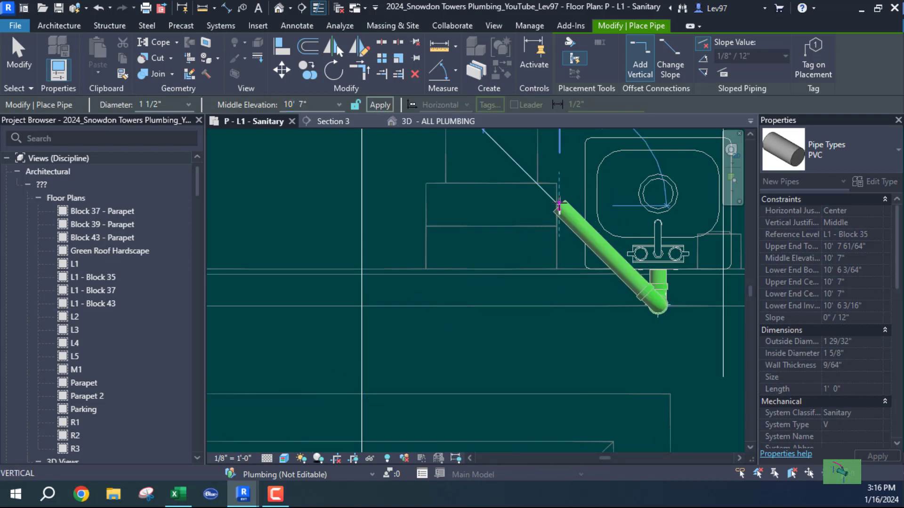
Step: Continue the vent pipe straight into the room, perpendicular to the wall beside the hand sink, and finish the run
scroll(559, 203, down, 2)
middle_drag(559, 202, 548, 308)
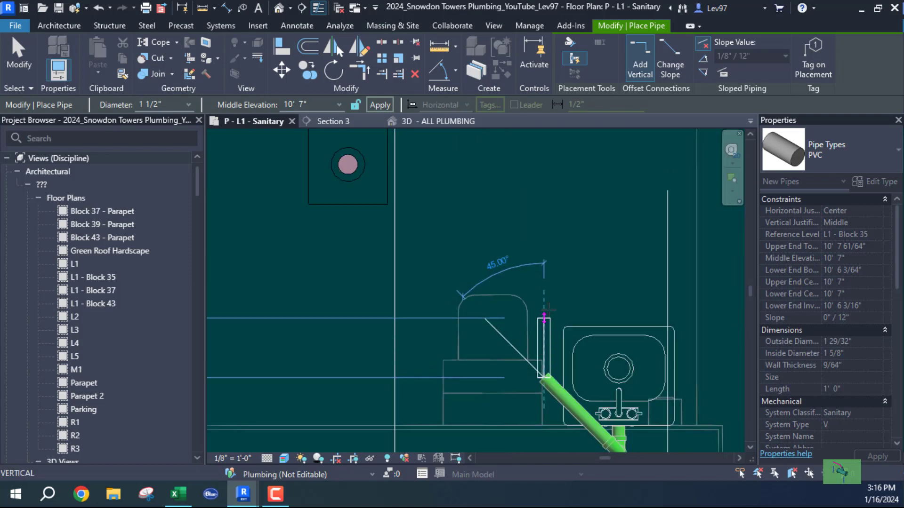
click(545, 250)
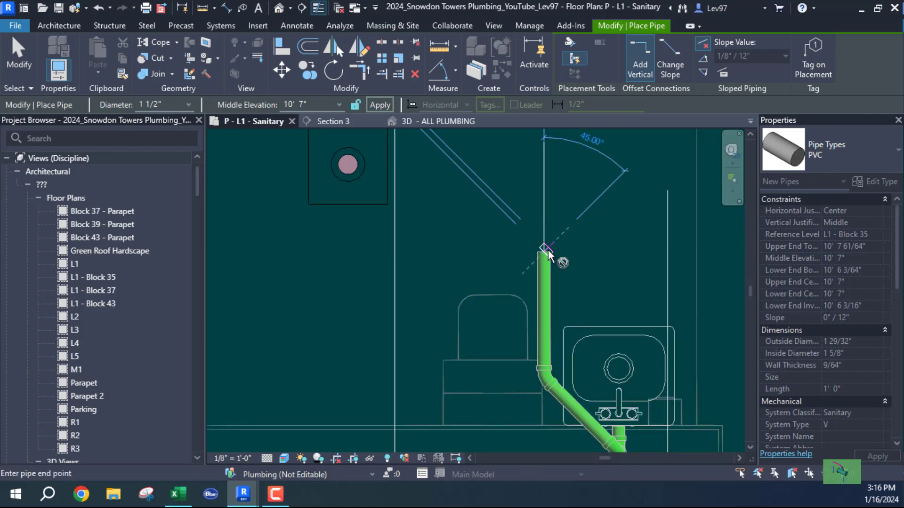
key(Escape)
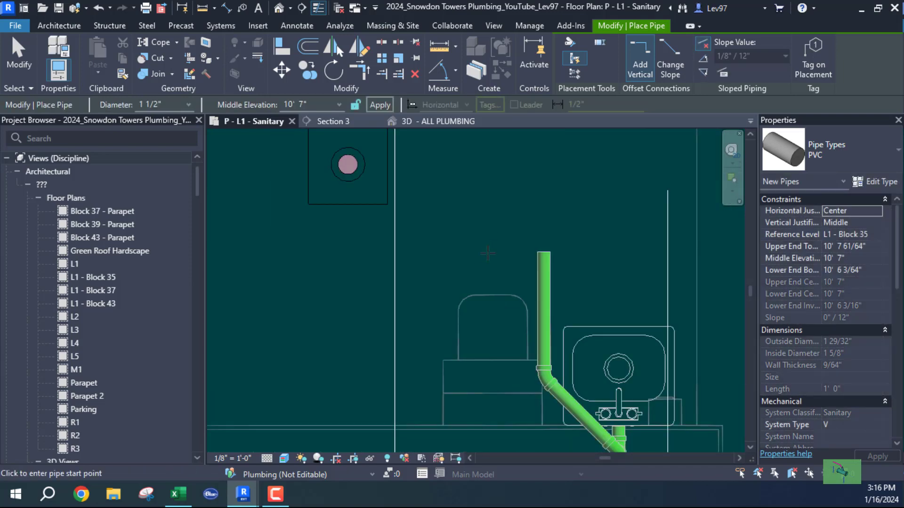
scroll(488, 253, down, 1)
key(Escape)
Step: Draw a 1 1/2" PVC vent pipe about 7' 1" long at 10' 7", running horizontally across the room past the floor sink
right_click(530, 267)
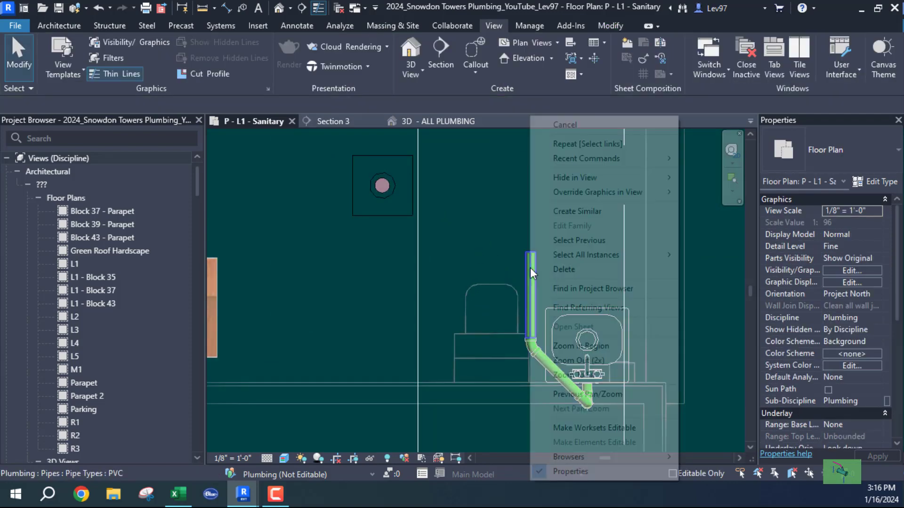
click(577, 211)
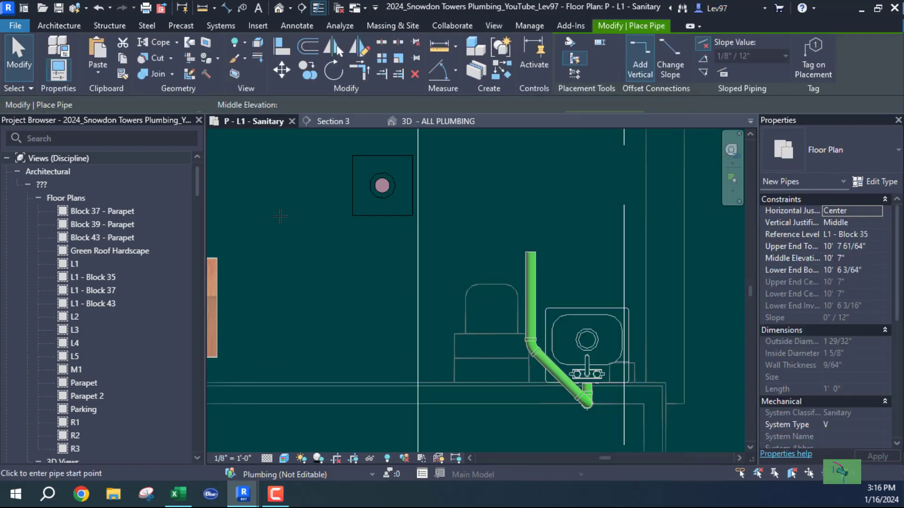
click(278, 219)
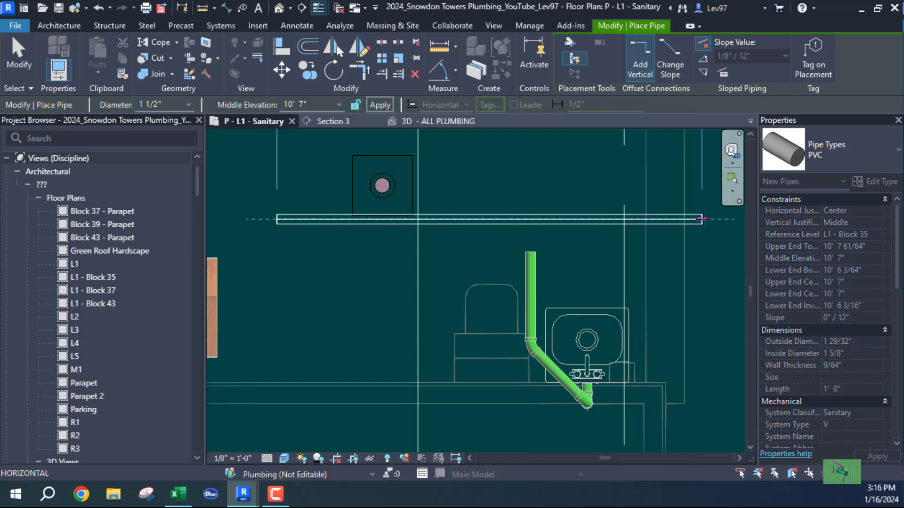
click(702, 219)
key(Escape)
key(Escape)
scroll(687, 270, down, 3)
scroll(687, 270, up, 1)
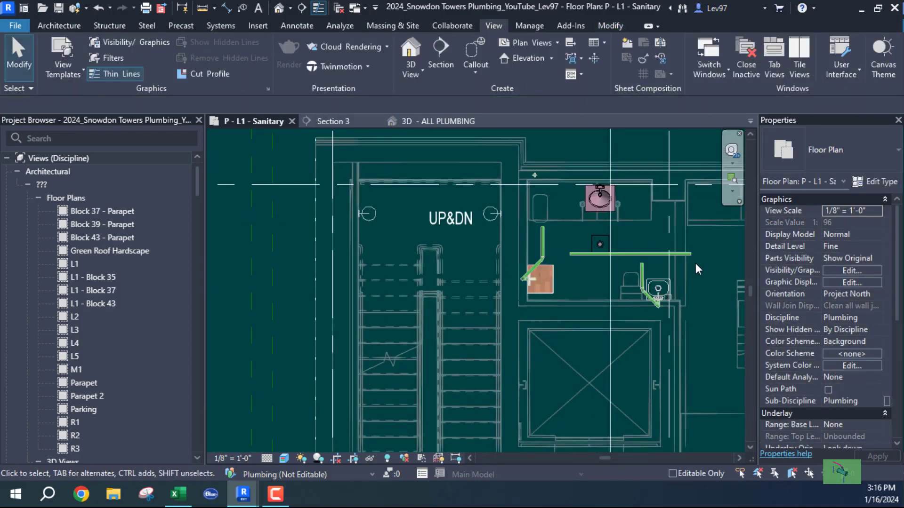
Step: Check the routing preferences of the new horizontal pipe's PVC type, including its junction fitting, and close the type settings
middle_drag(695, 265, 502, 268)
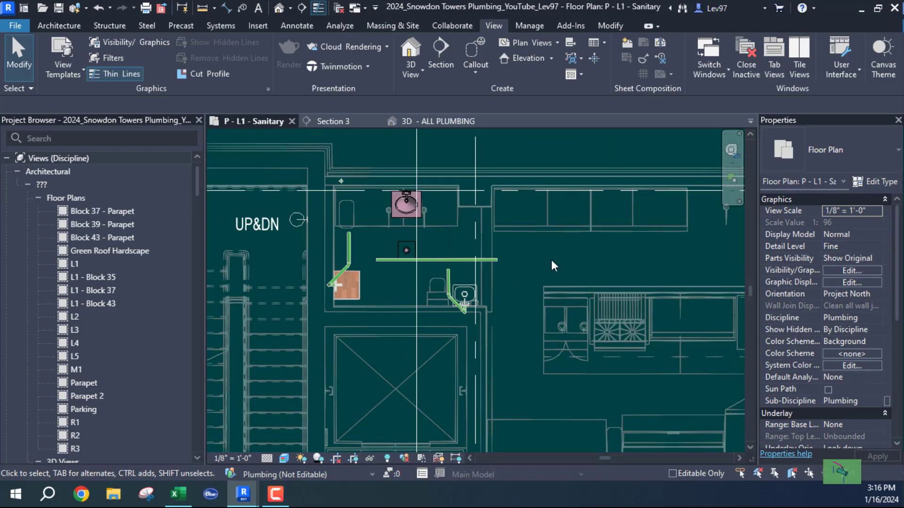
middle_drag(552, 260, 692, 231)
scroll(510, 222, up, 2)
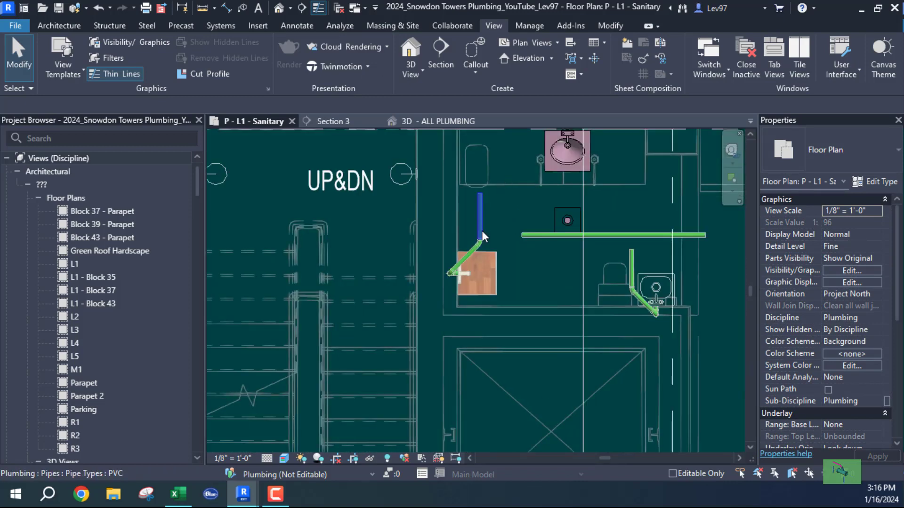
middle_drag(626, 244, 486, 239)
scroll(486, 239, up, 3)
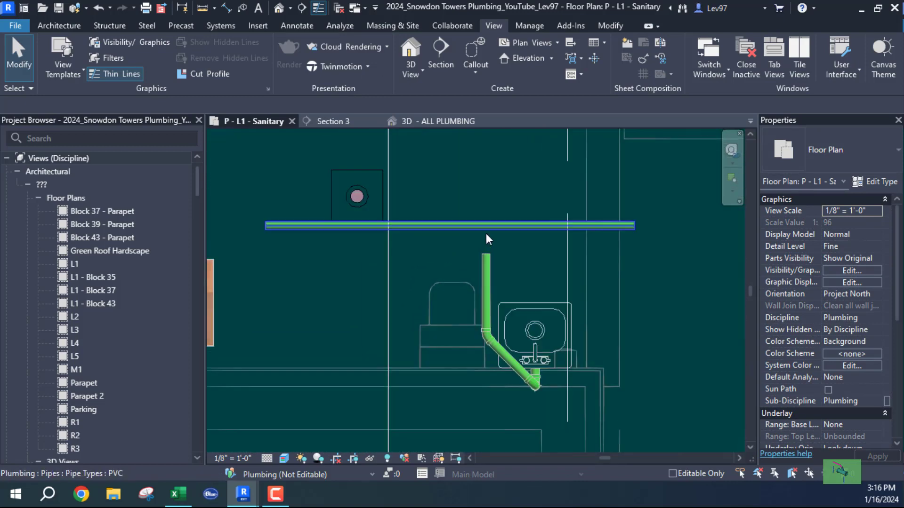
click(484, 226)
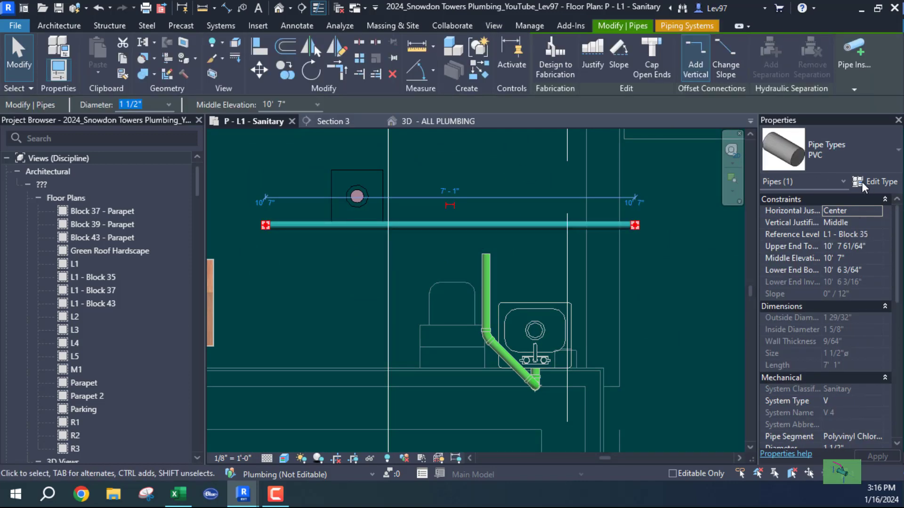
click(879, 183)
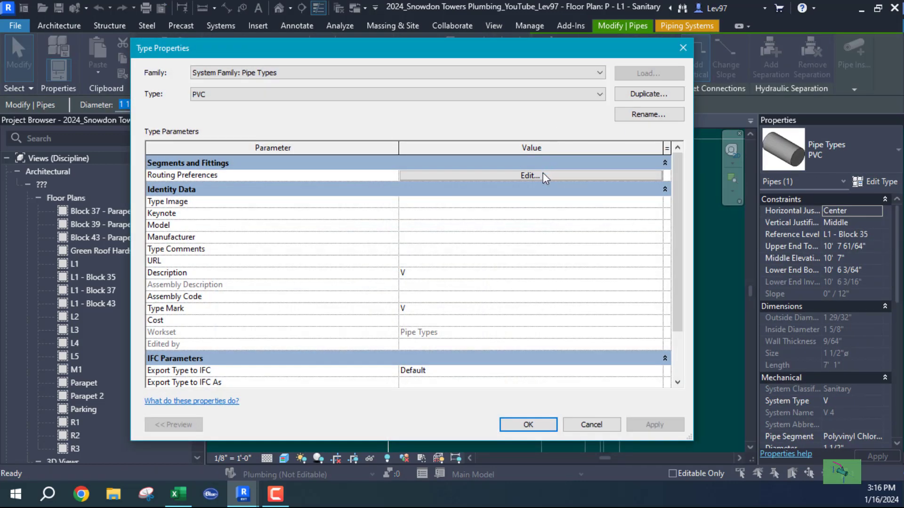
click(546, 176)
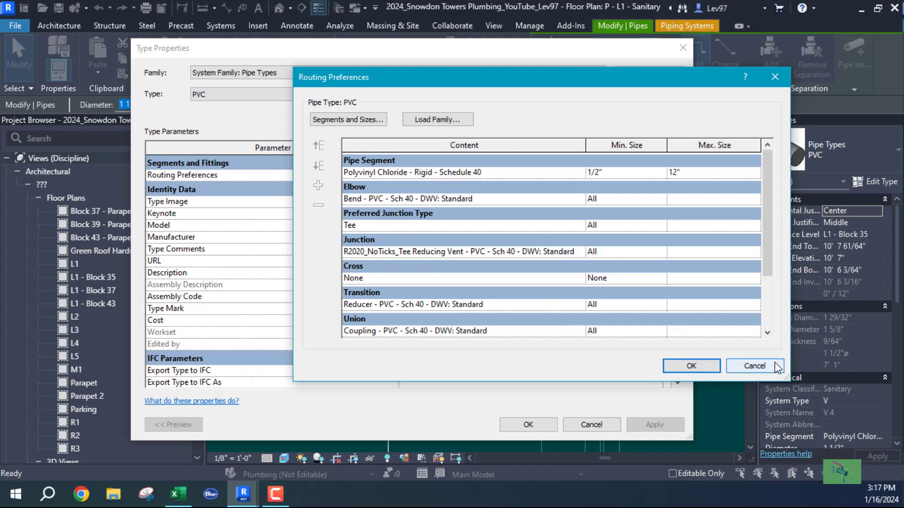
click(715, 367)
click(601, 425)
Step: Extend the hand sink's vent pipe up to the horizontal vent pipe to join them
middle_drag(421, 258, 426, 297)
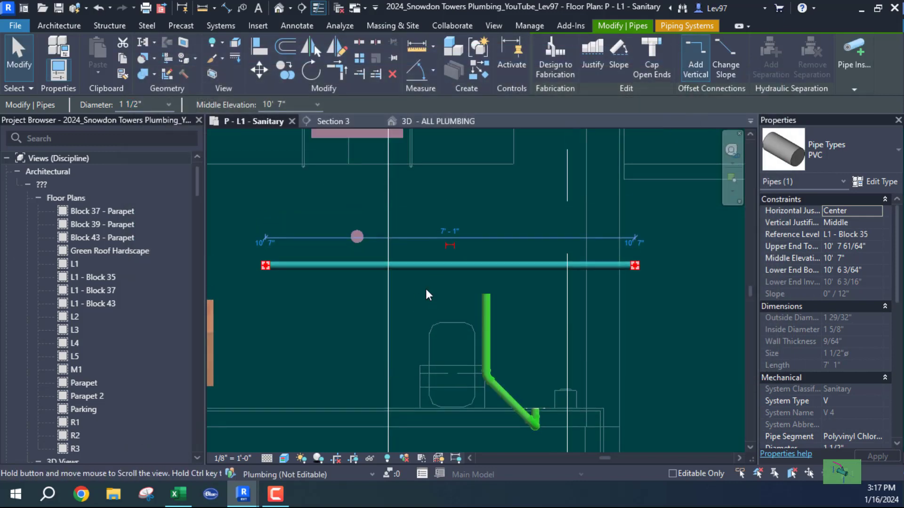
click(360, 74)
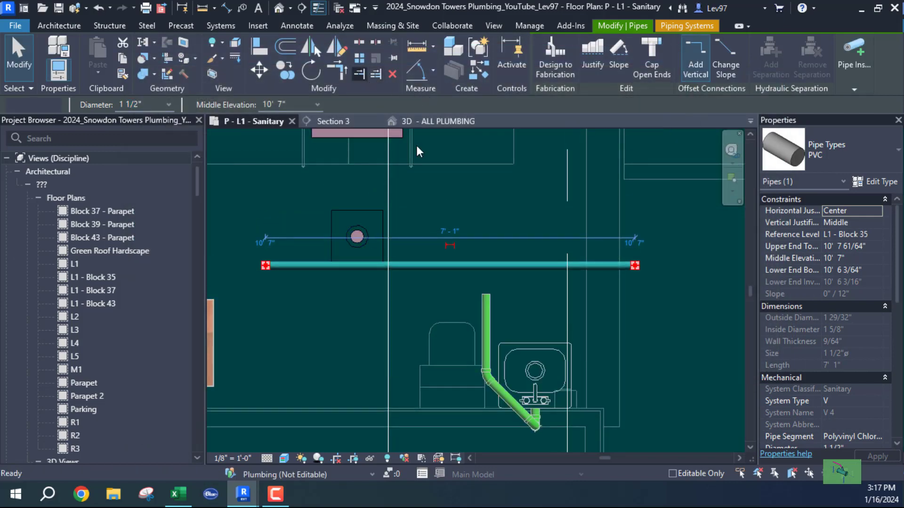
click(499, 266)
click(488, 301)
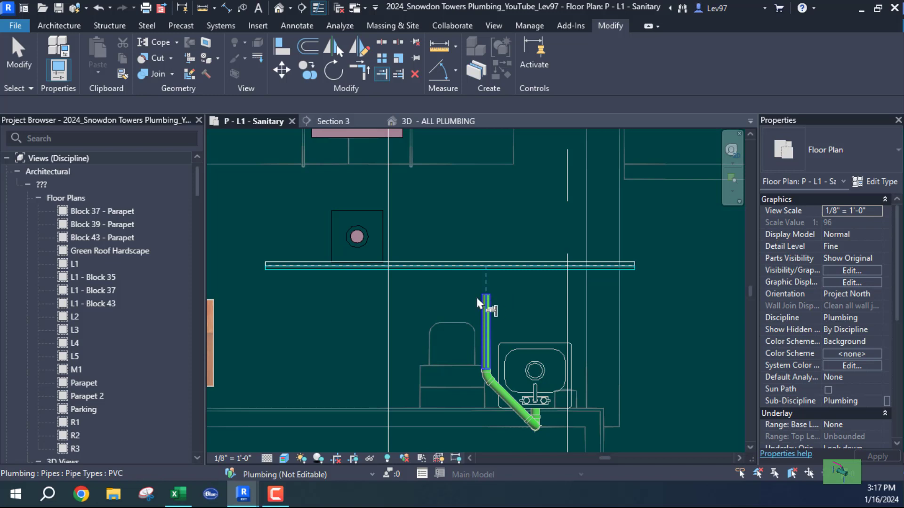
scroll(471, 303, up, 3)
scroll(471, 305, down, 4)
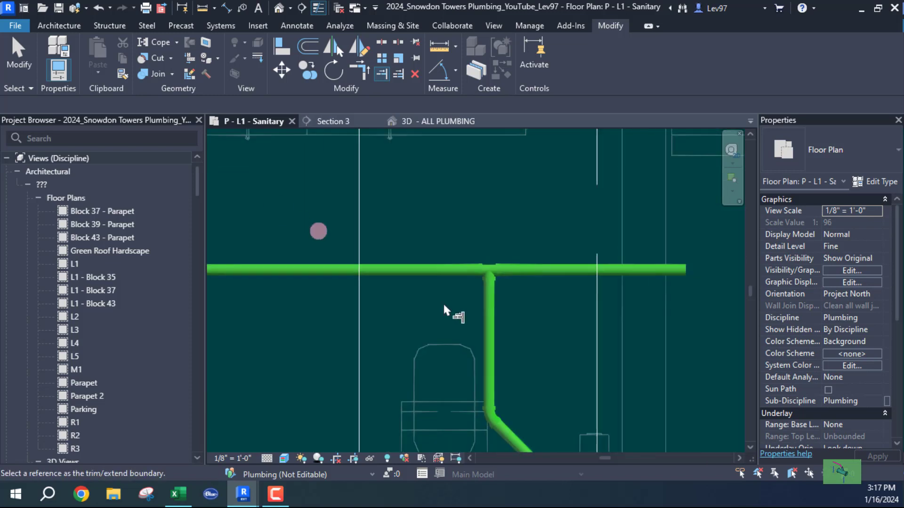
key(Escape)
key(Escape)
Step: Nudge the horizontal vent pipe slightly up in the plan, away from the mop sink pipe's elbow
middle_drag(405, 310, 612, 313)
middle_drag(461, 301, 554, 310)
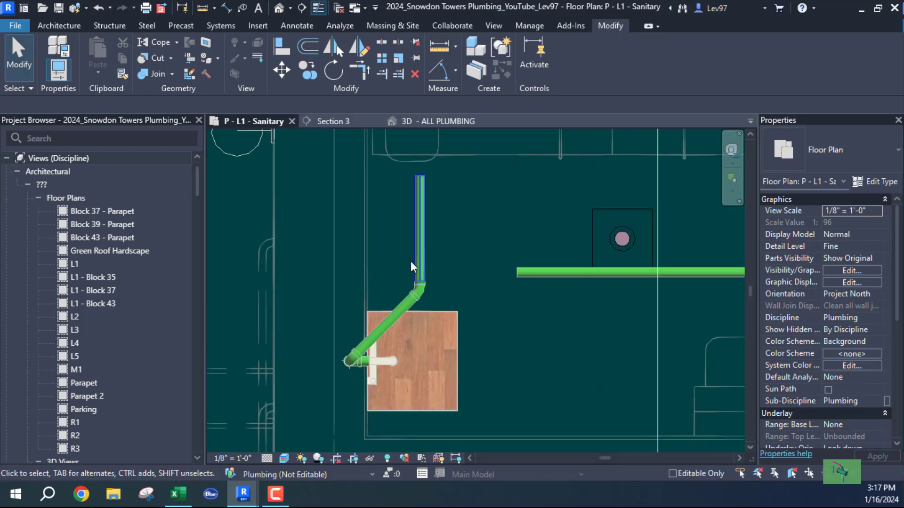
click(537, 273)
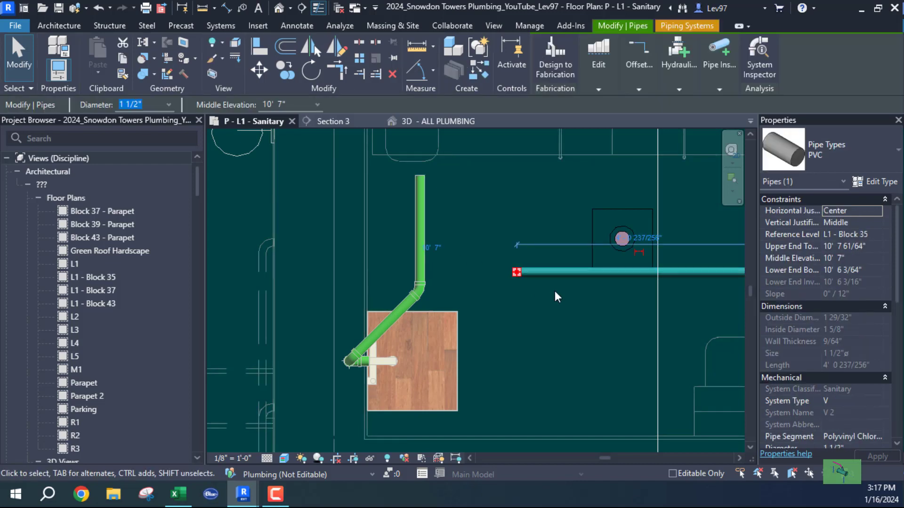
key(Up)
key(Up)
key(Up)
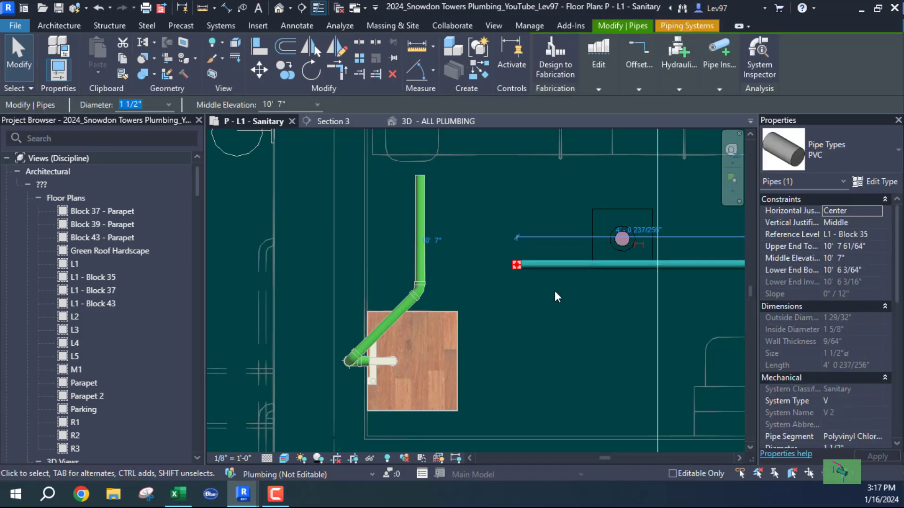
key(Escape)
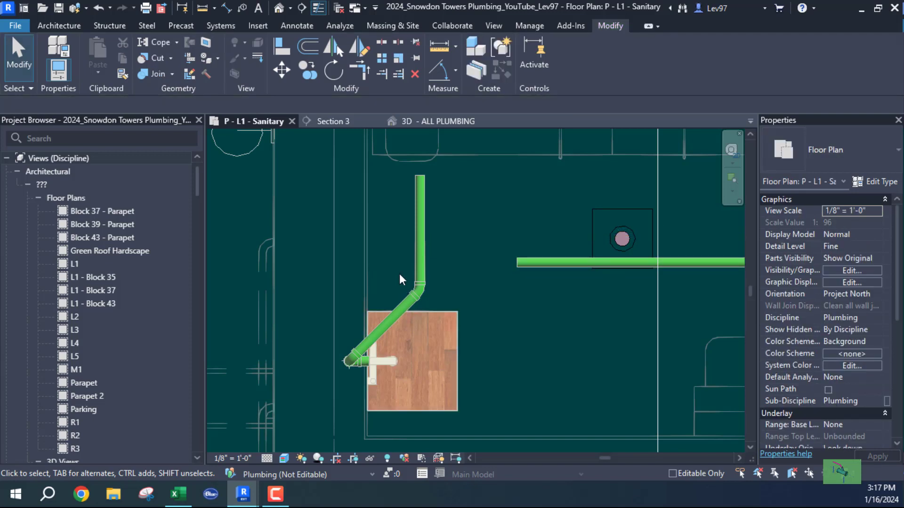
Step: Extend the horizontal vent pipe to the mop sink's straight vent pipe to join them
click(380, 75)
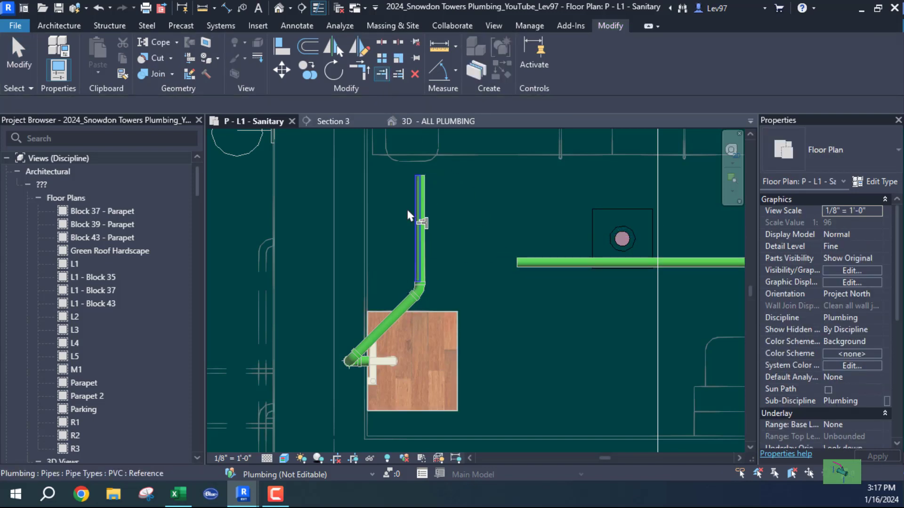
click(422, 243)
click(538, 263)
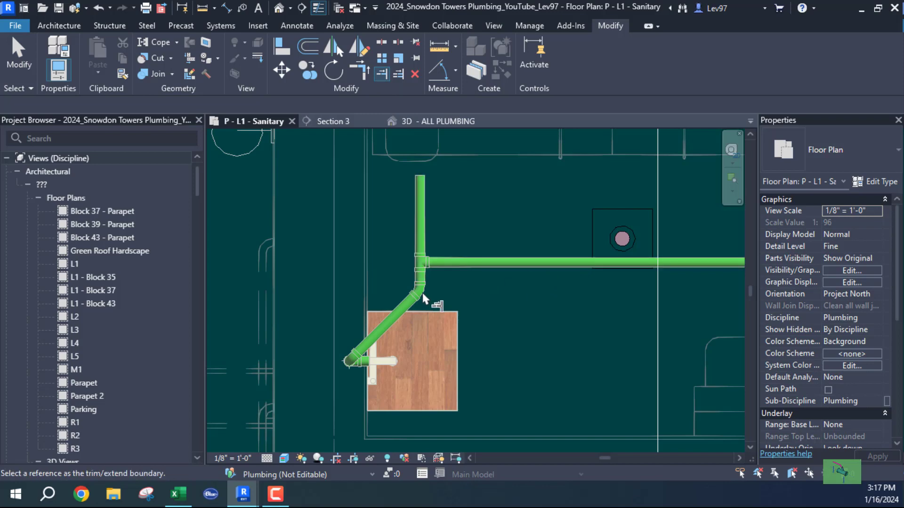
key(Escape)
Step: Draw a 1 1/2" PVC vent pipe at -0' 3" from the floor sink's vent connector, about 11" straight toward the commercial sink
scroll(493, 323, down, 2)
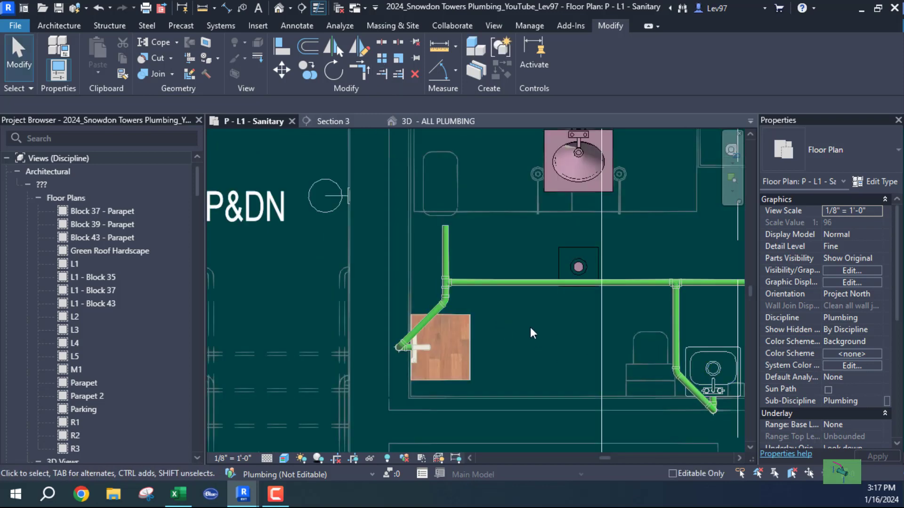
scroll(530, 327, up, 1)
middle_drag(530, 326, 557, 406)
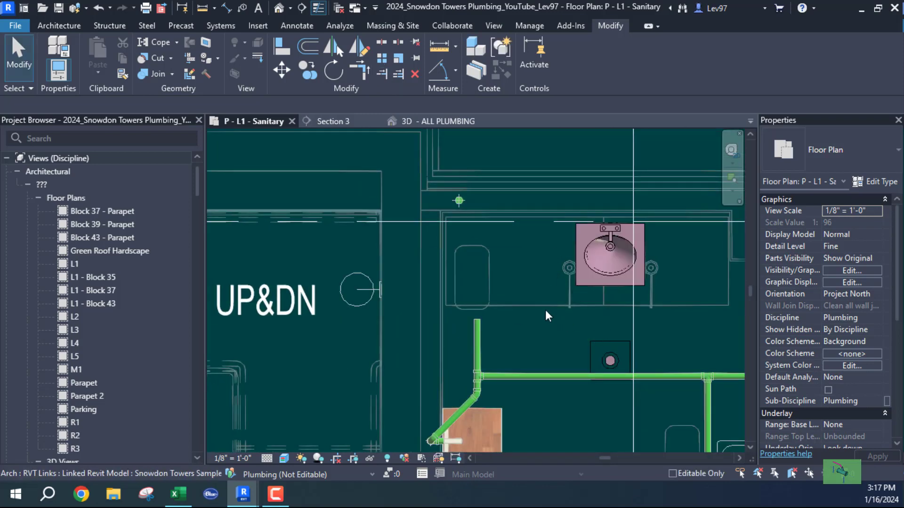
middle_drag(545, 309, 447, 313)
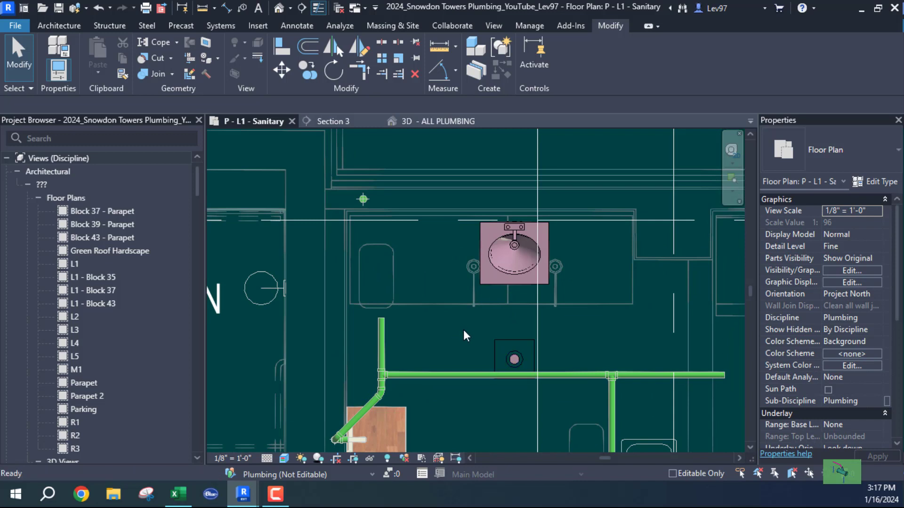
click(514, 360)
scroll(515, 363, up, 2)
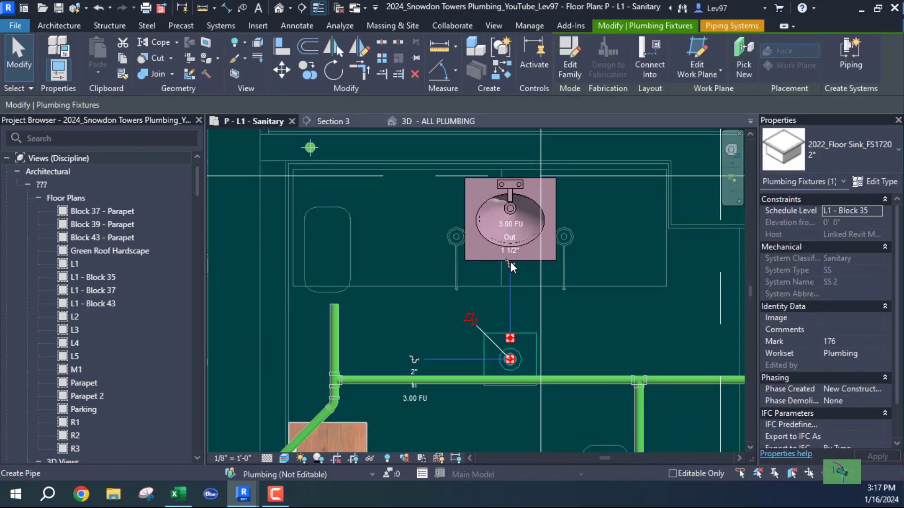
right_click(513, 340)
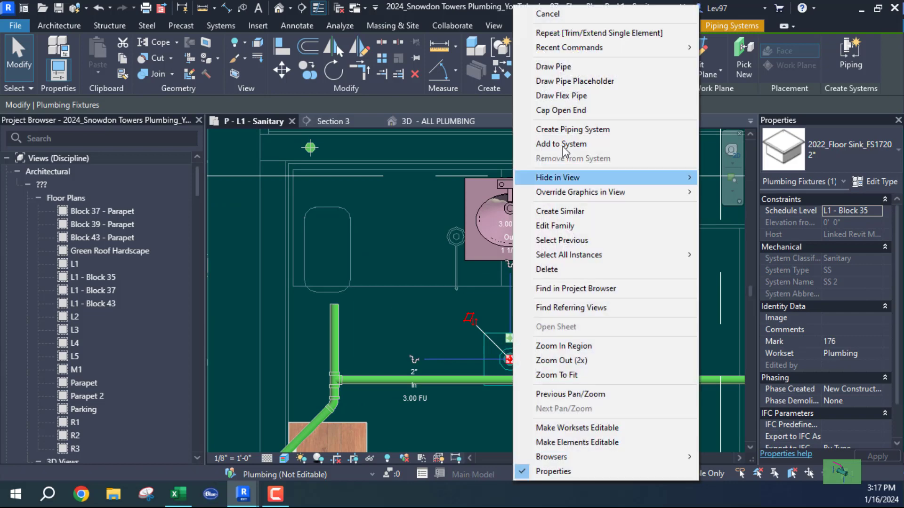
click(554, 68)
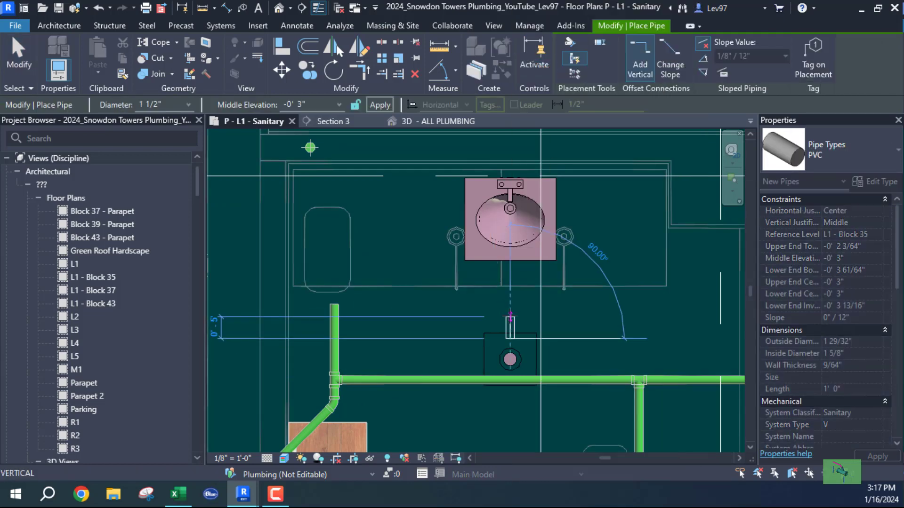
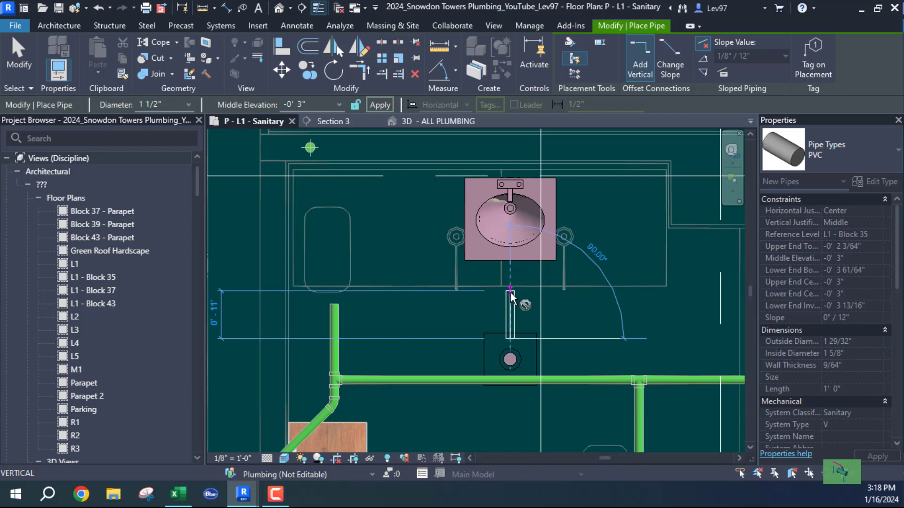
click(510, 292)
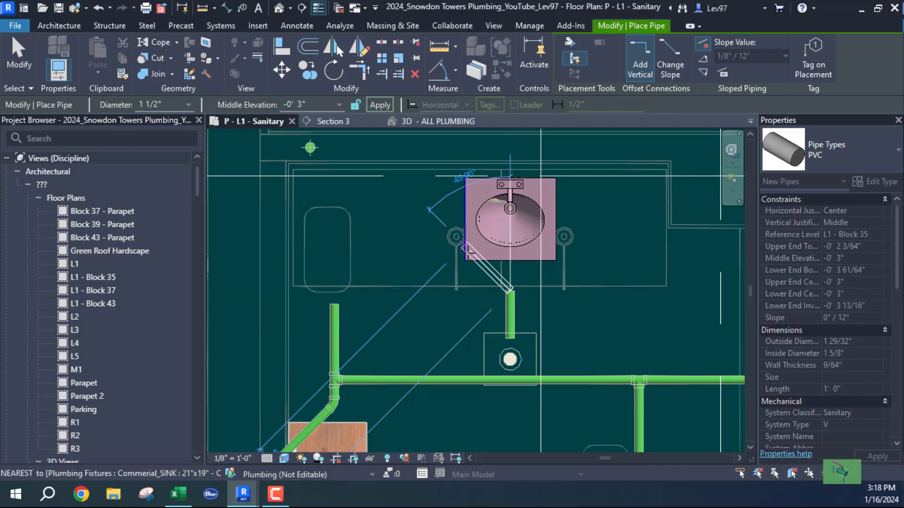
Step: Try to continue the floor sink's vent pipe diagonally at 45° to the edge of the commercial sink
click(466, 248)
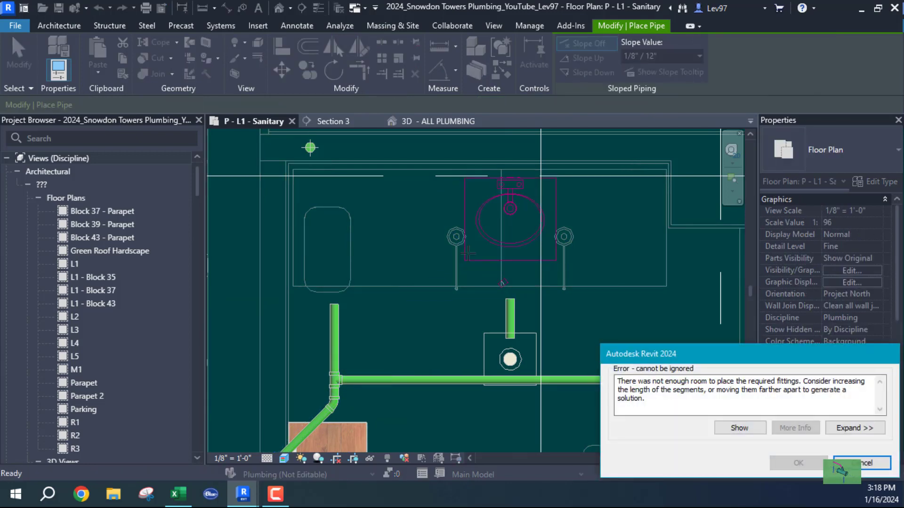
key(Escape)
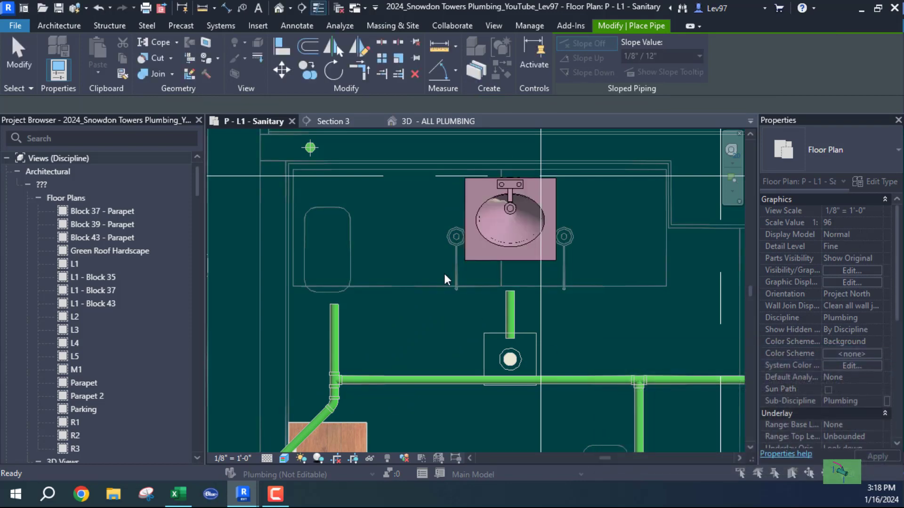
key(Escape)
Step: Continue the vent pipe from its open end diagonally at 45° past the commercial sink toward the wall behind it
scroll(456, 325, up, 3)
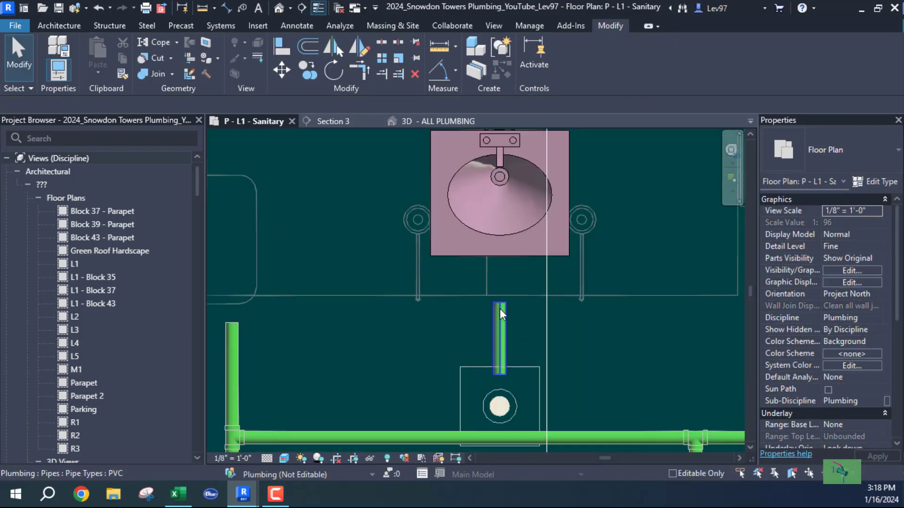
click(499, 309)
right_click(501, 302)
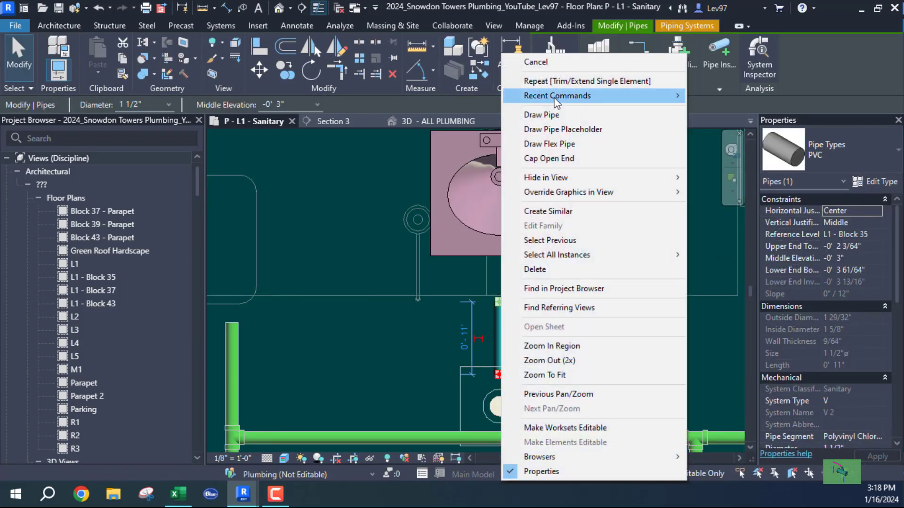
click(549, 115)
click(407, 176)
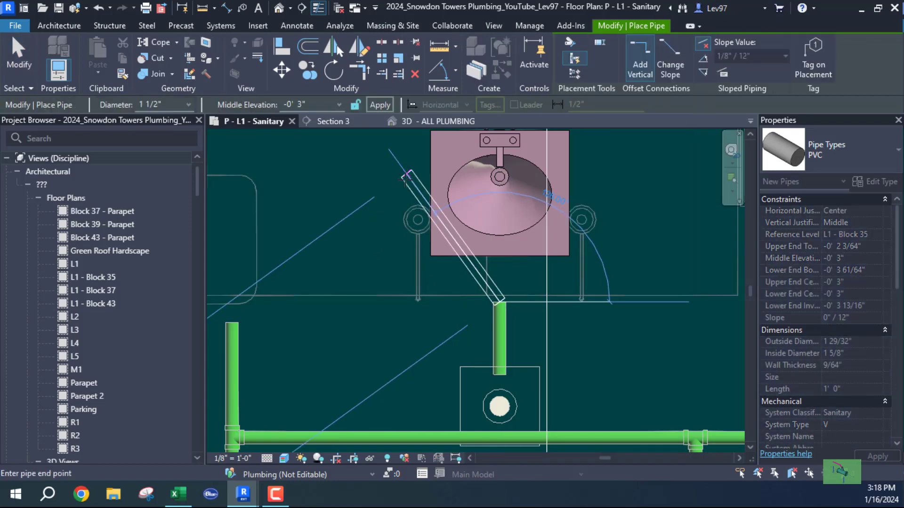
middle_drag(406, 177, 487, 370)
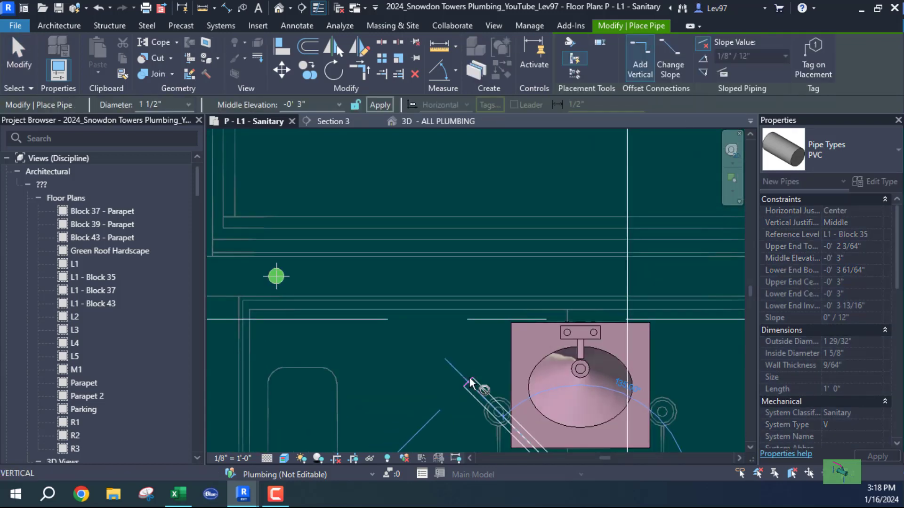
click(468, 379)
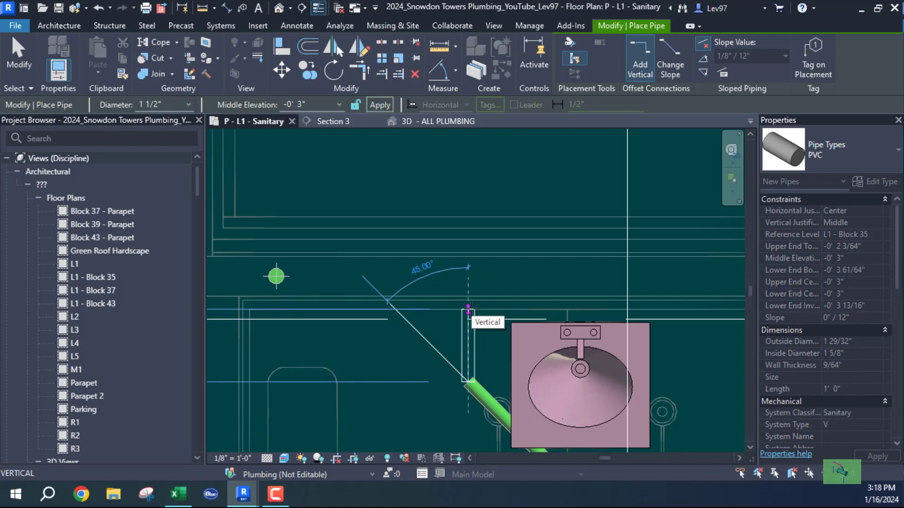
Step: Continue the floor sink's vent pipe straight toward the wall beside the commercial sink, ending it just short of the wall
click(468, 327)
key(Escape)
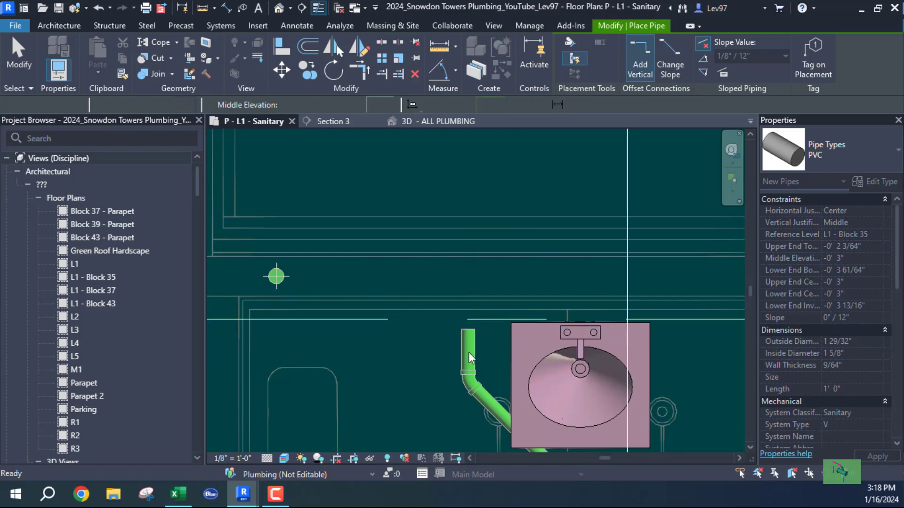
scroll(468, 353, down, 2)
middle_drag(454, 426, 426, 364)
key(Escape)
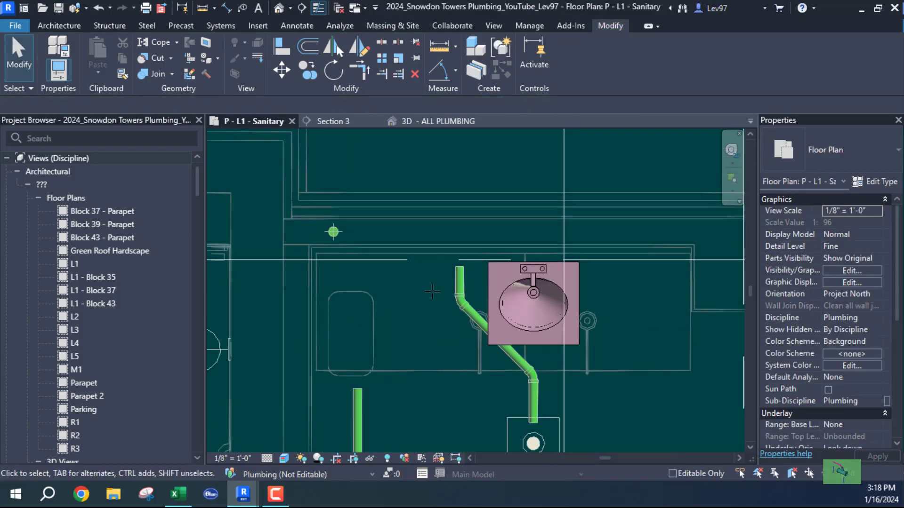
Step: Nudge the floor sink's straight vent segment sideways, closer to the edge of the commercial sink
click(461, 278)
key(Right)
key(Right)
key(Right)
key(Right)
key(Right)
key(Right)
key(Right)
key(Right)
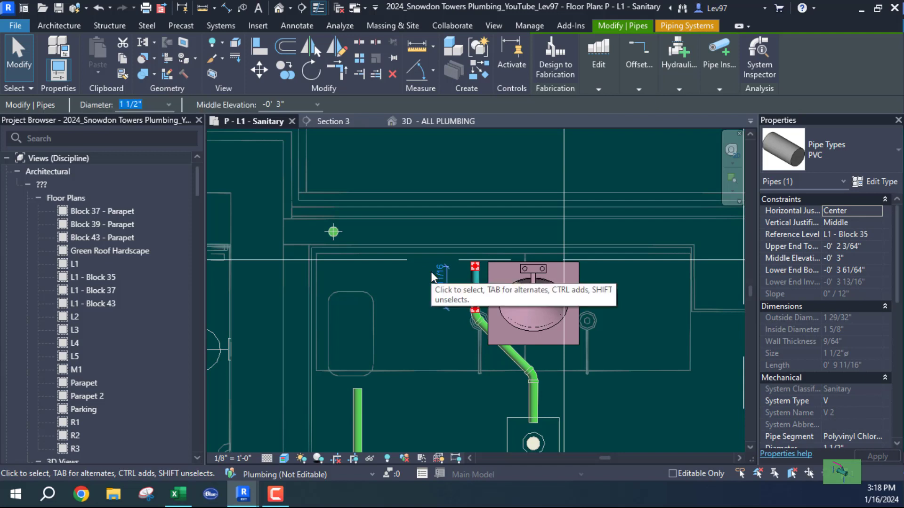
key(Right)
key(Right)
key(Escape)
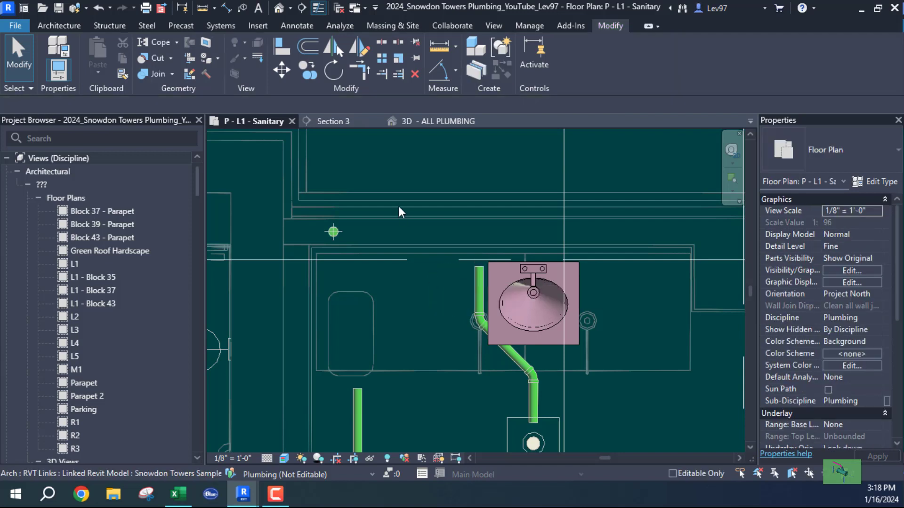
Step: Draw a 1 1/2" PVC vent pipe at 2' 9 197/256" from the commercial sink's vent connector straight into the wall behind it
click(518, 277)
scroll(552, 256, up, 2)
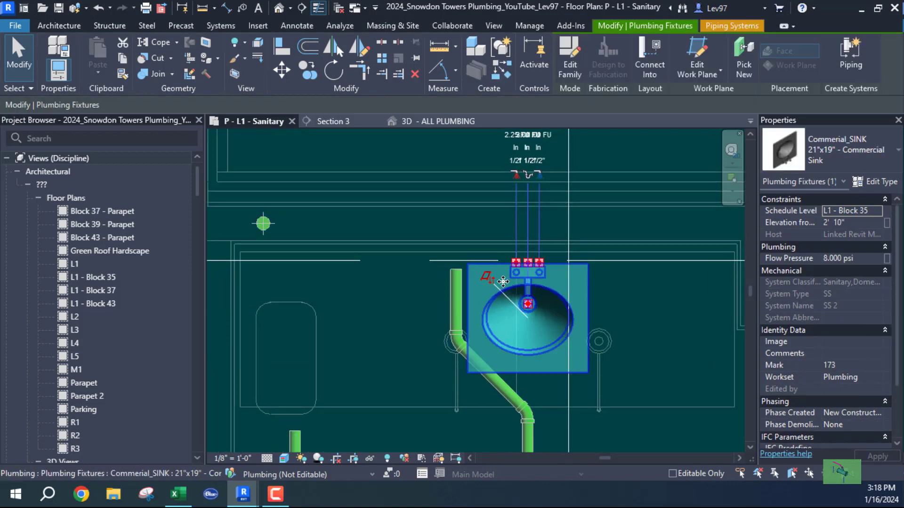
right_click(529, 265)
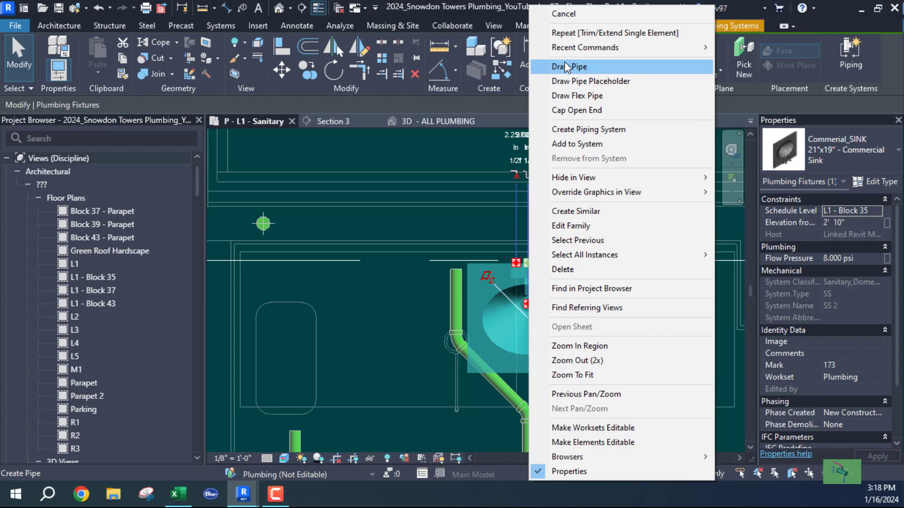
click(566, 66)
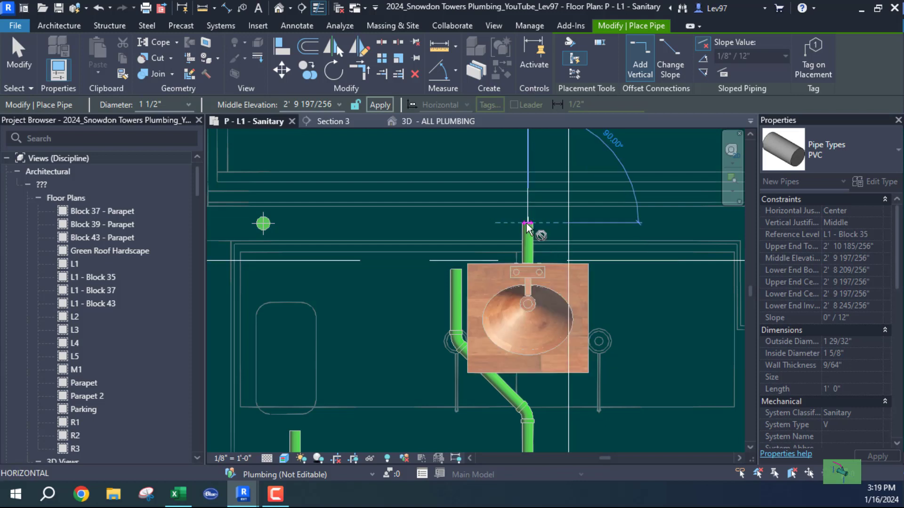
click(527, 222)
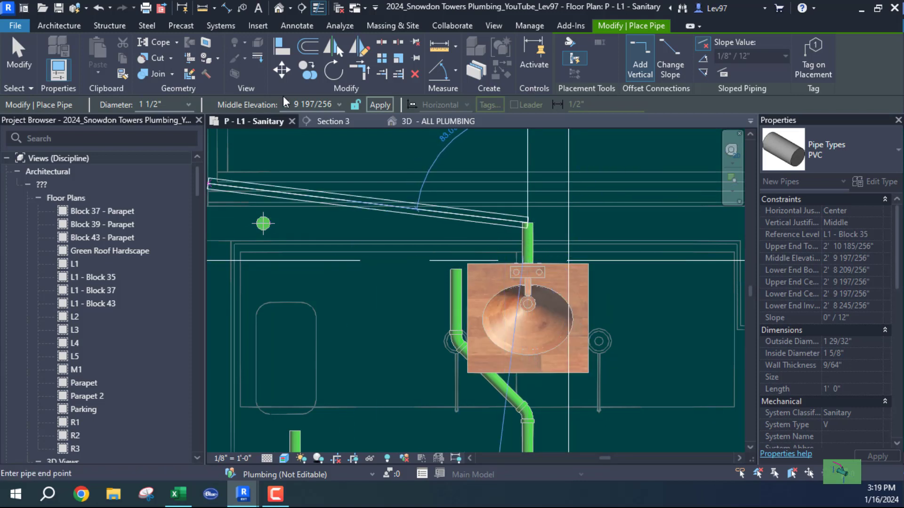
Step: Raise the vent route to a middle elevation of 4' 3" and run it along the wall toward the vertical pipe, stopping just short
click(318, 106)
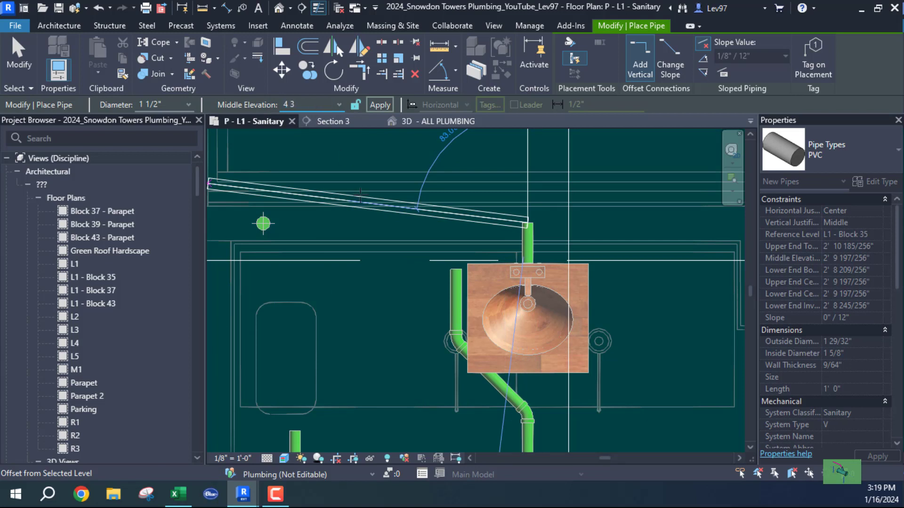
key(Return)
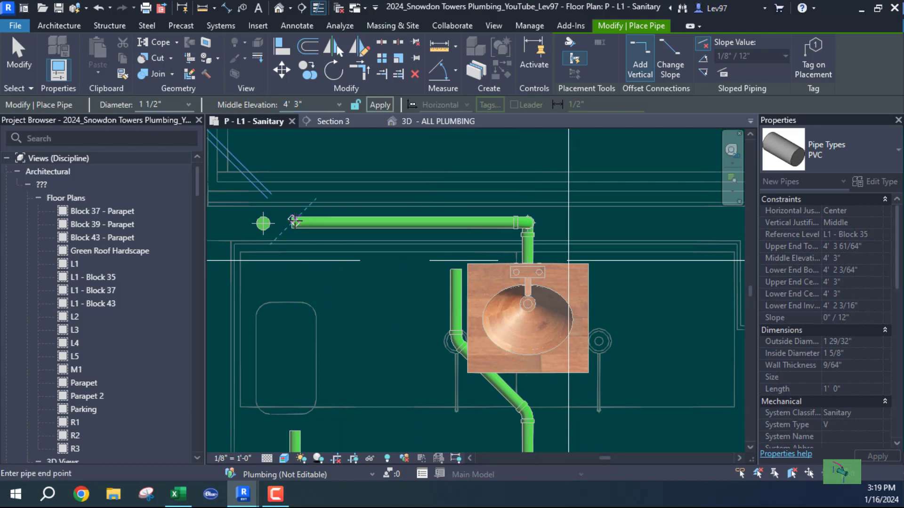
click(294, 220)
key(Escape)
key(Escape)
Step: Extend the open end of the floor sink's vent pipe to the 4' 3" horizontal vent in the wall to join them
click(451, 292)
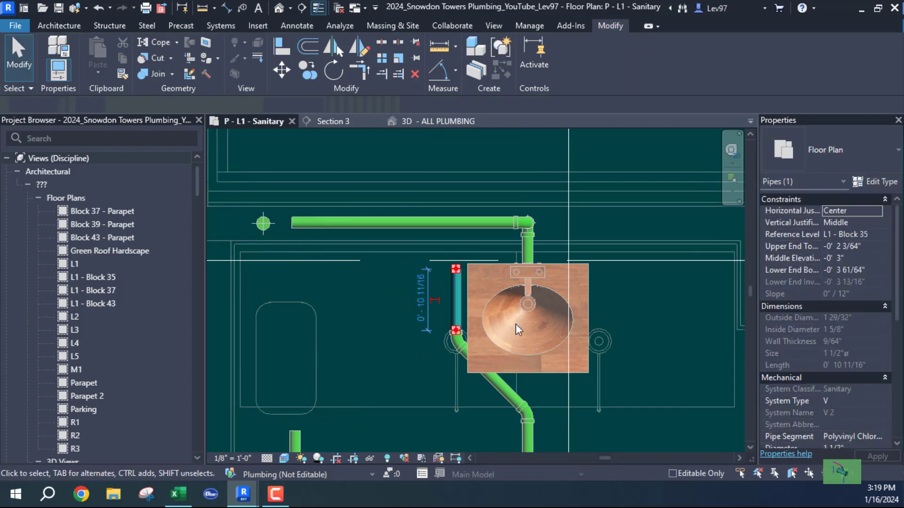
click(386, 299)
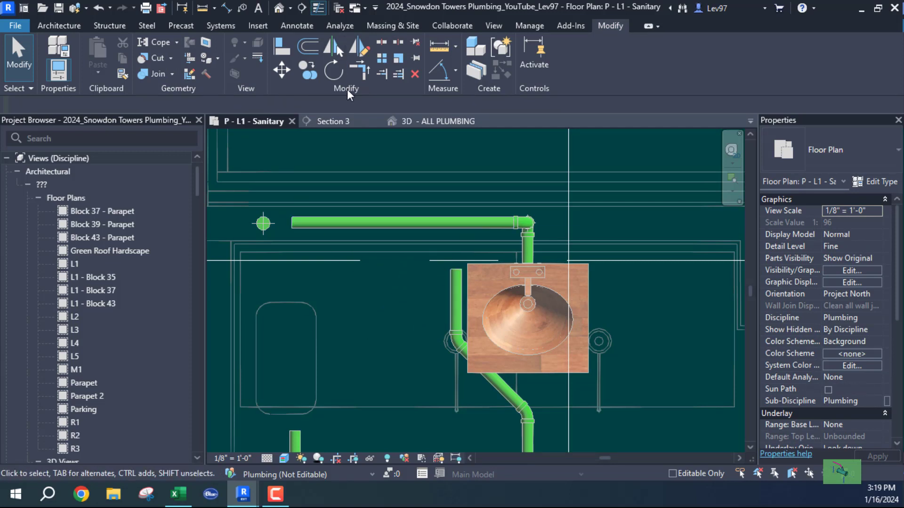
click(453, 291)
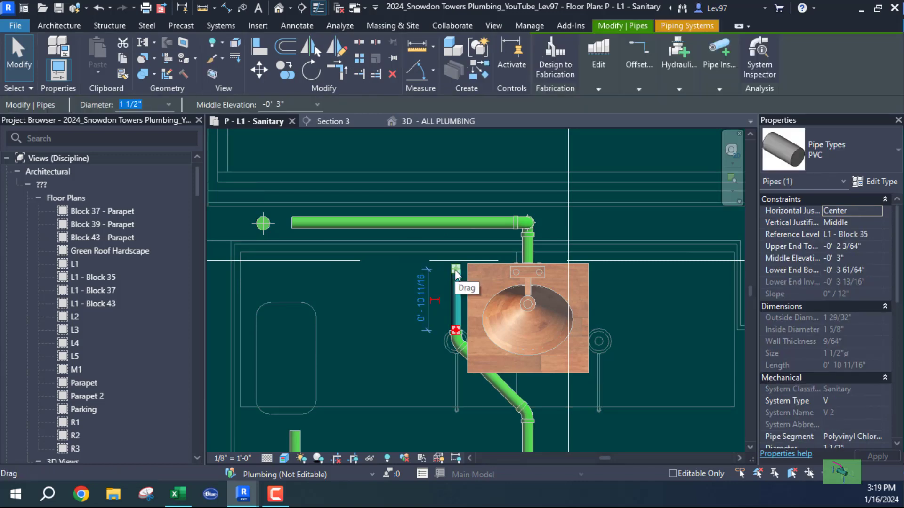
drag(457, 270, 456, 229)
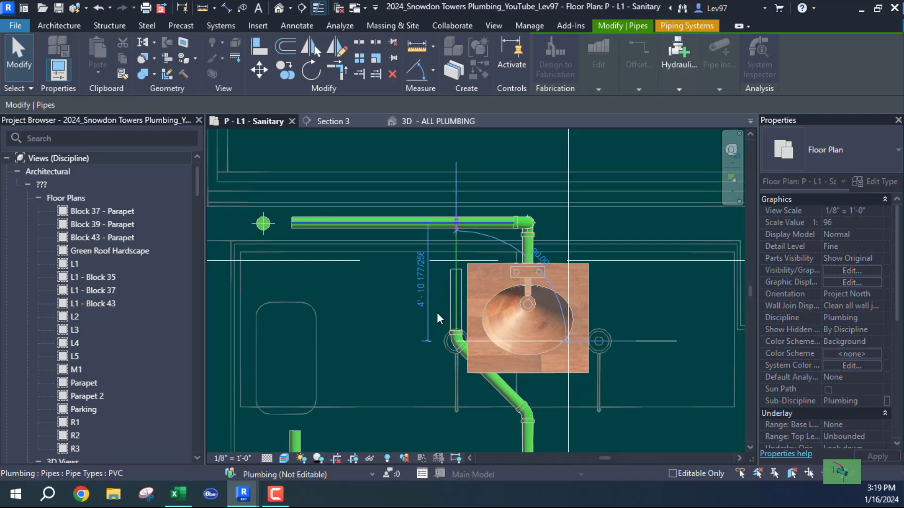
scroll(475, 202, up, 2)
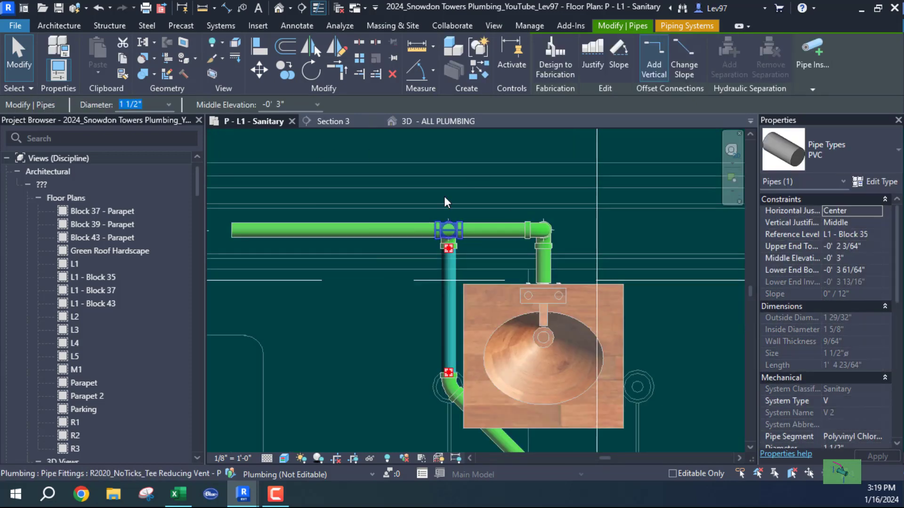
Step: Extend the mop sink's 1 1/2" vent at 10' 7" from its open end straight to the wall, below the vertical pipe
scroll(426, 287, down, 2)
middle_drag(352, 319, 515, 244)
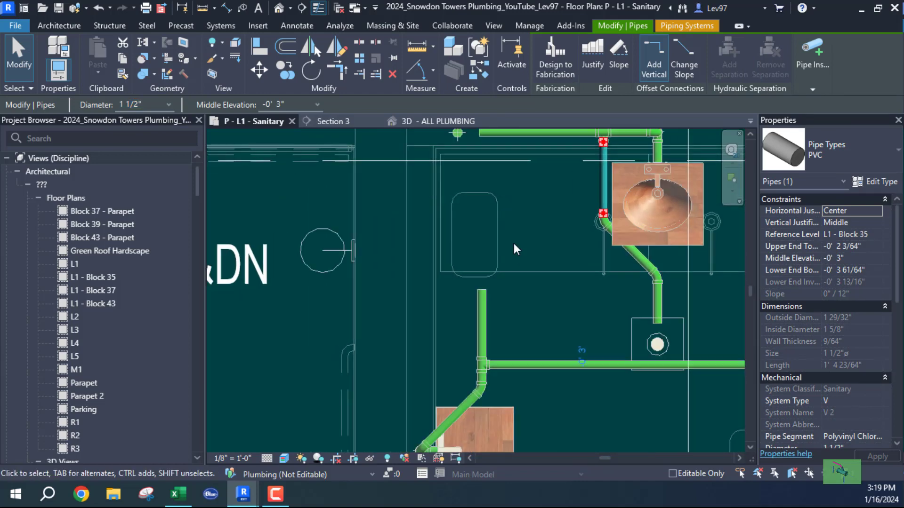
scroll(516, 301, down, 1)
middle_drag(520, 310, 442, 272)
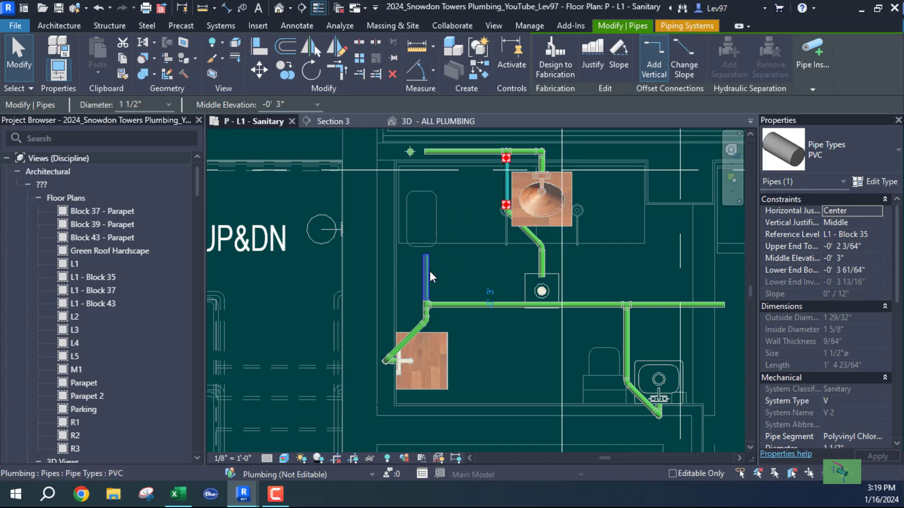
click(450, 151)
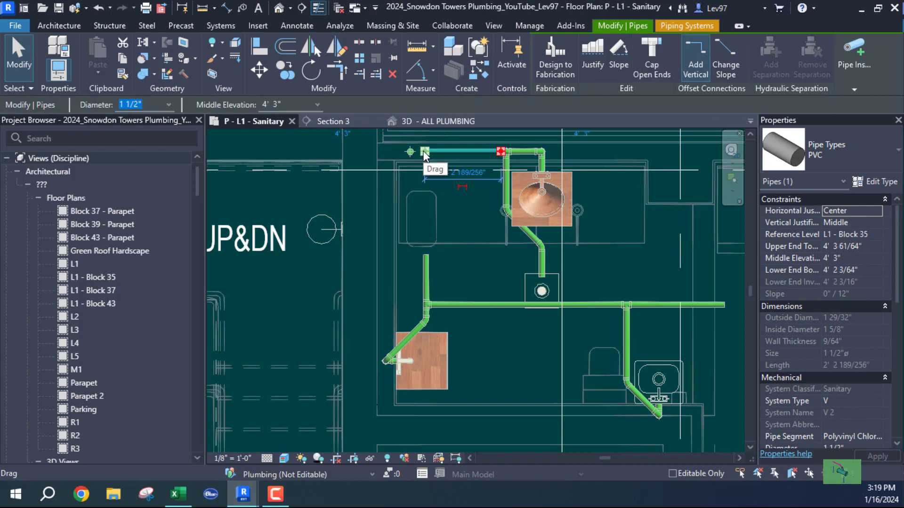
middle_drag(468, 238, 490, 245)
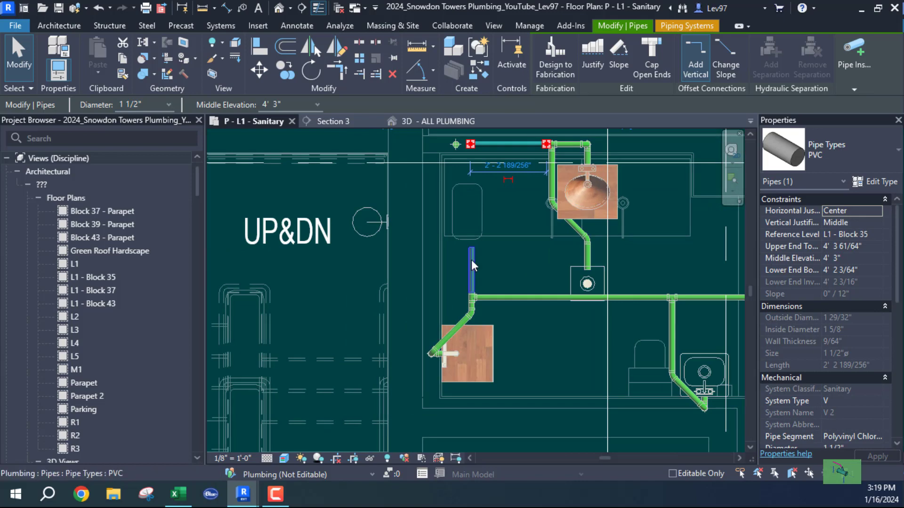
click(468, 265)
right_click(473, 244)
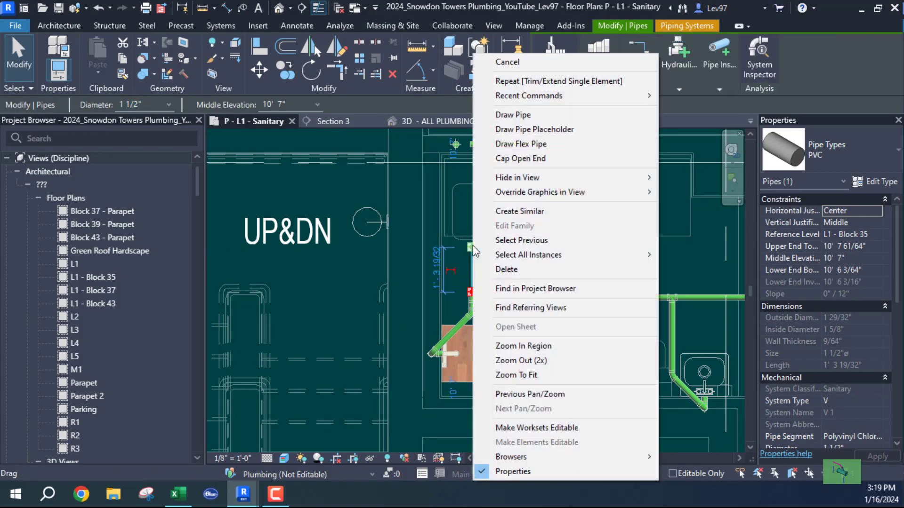
click(494, 115)
scroll(465, 179, up, 5)
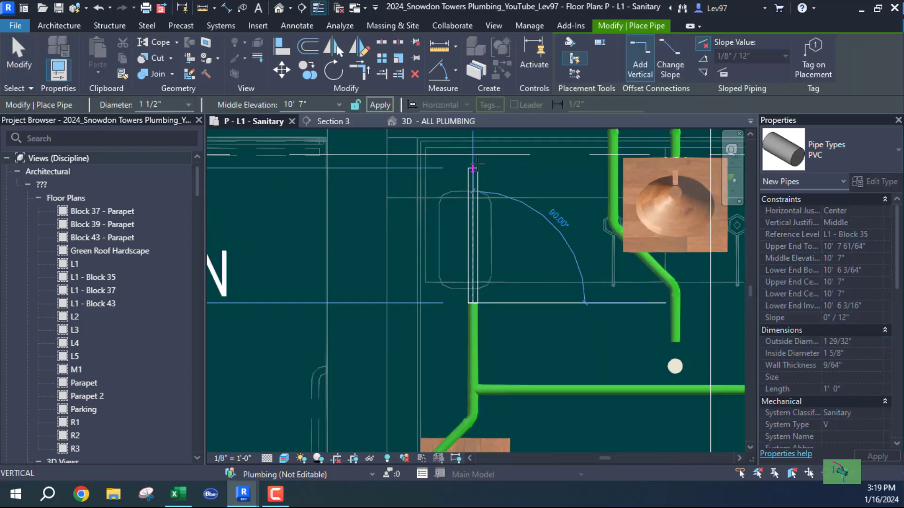
middle_drag(488, 172, 478, 324)
scroll(478, 325, up, 2)
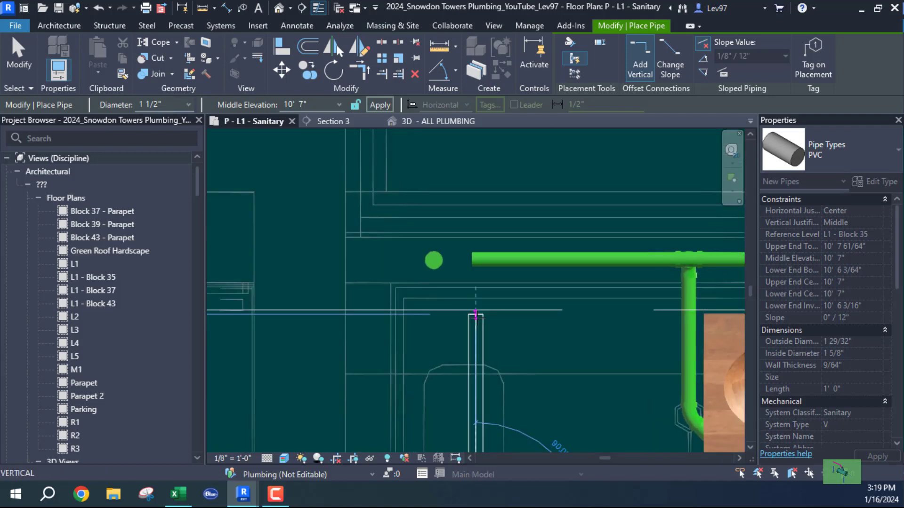
click(475, 292)
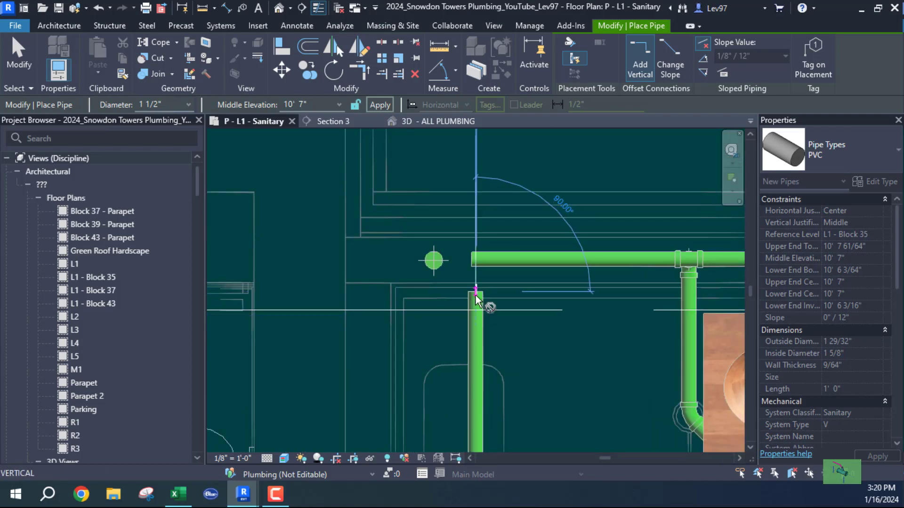
key(Escape)
key(Escape)
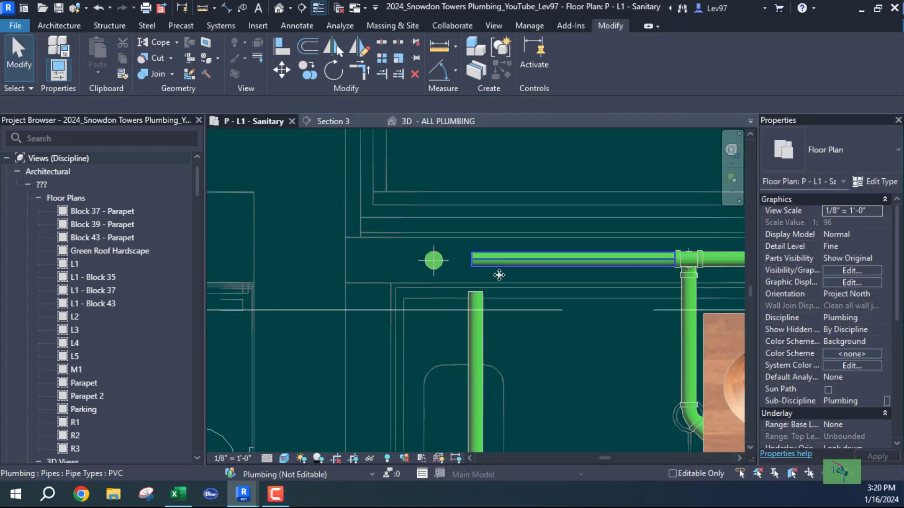
Step: Shorten the 4' 3" horizontal vent segment in the wall to 1' 6" by pulling its open end away from the vertical pipe
click(476, 261)
drag(475, 261, 537, 260)
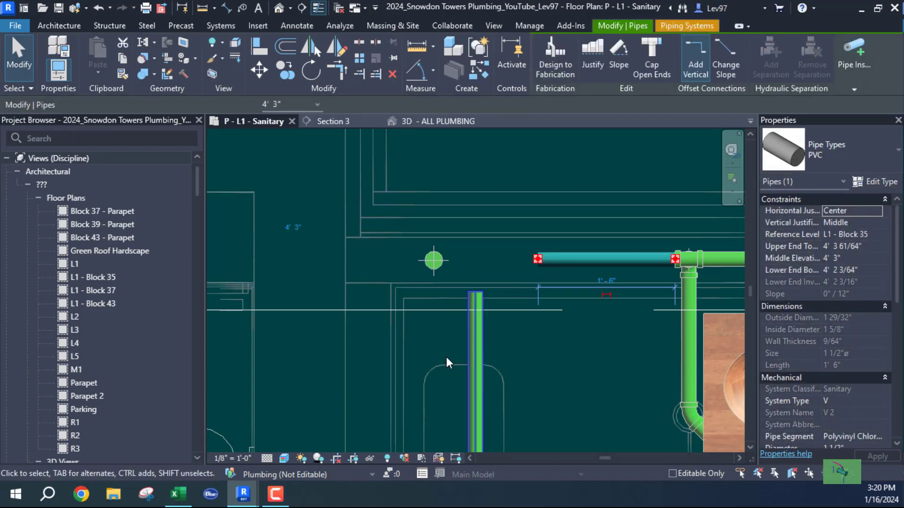
Step: Nudge the mop sink's long straight vent pipe sideways to bring it closer in line with the vertical pipe in the wall
click(475, 351)
middle_drag(517, 316, 488, 275)
scroll(518, 213, down, 2)
scroll(452, 266, up, 2)
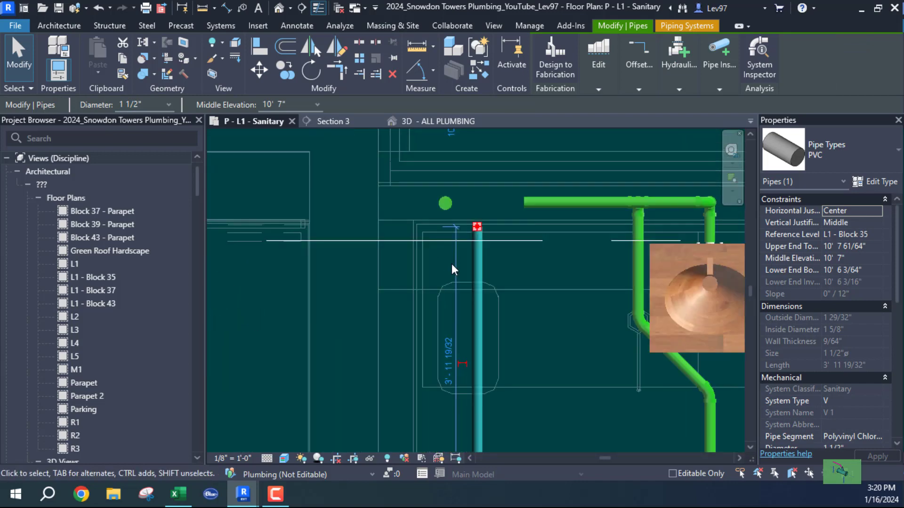
scroll(445, 292, down, 3)
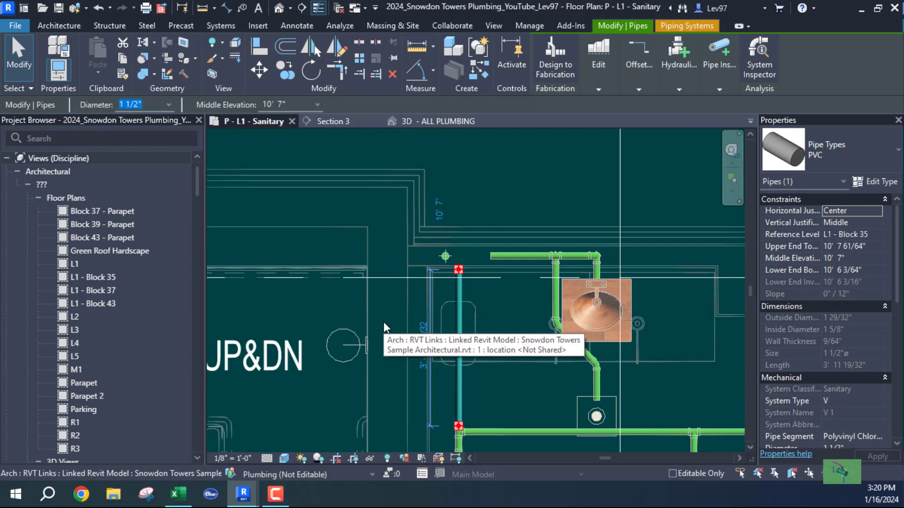
scroll(382, 315, down, 2)
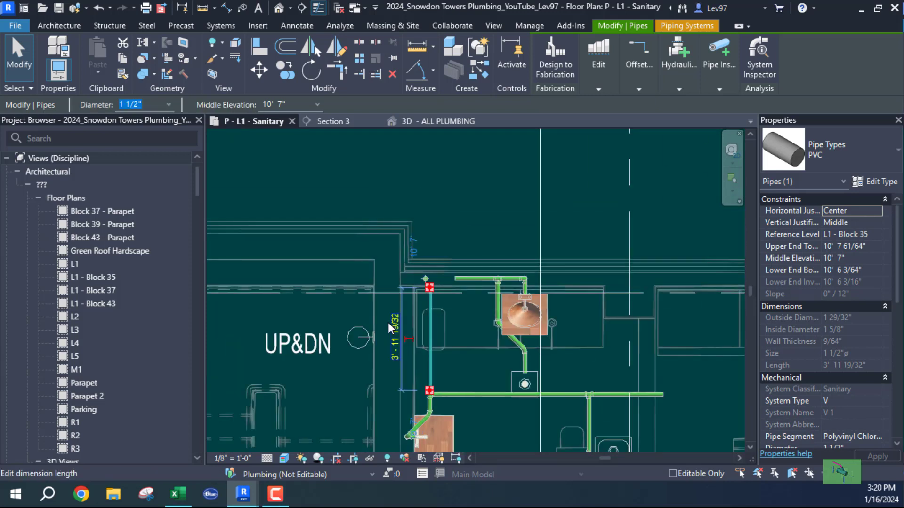
key(Left)
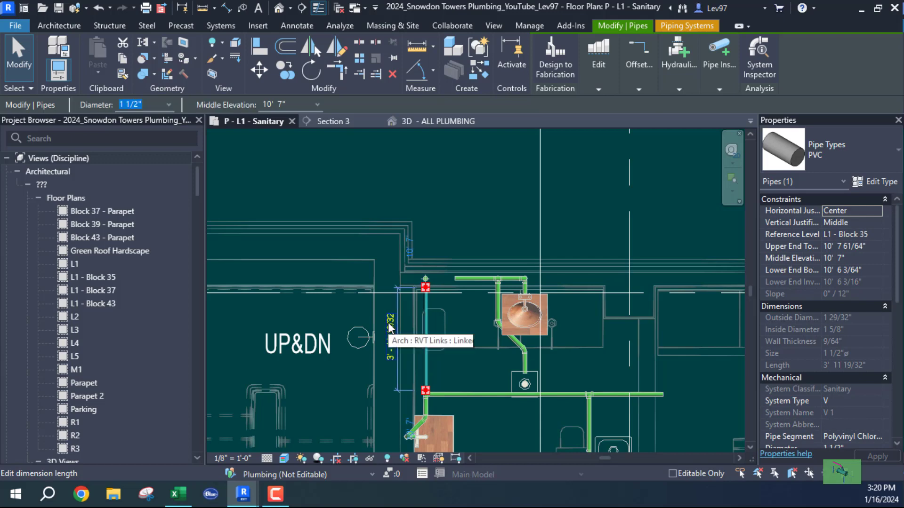
key(Escape)
Step: Align the centerline of the mop sink's straight vent pipe with the center of the vertical pipe in the wall
scroll(417, 326, up, 5)
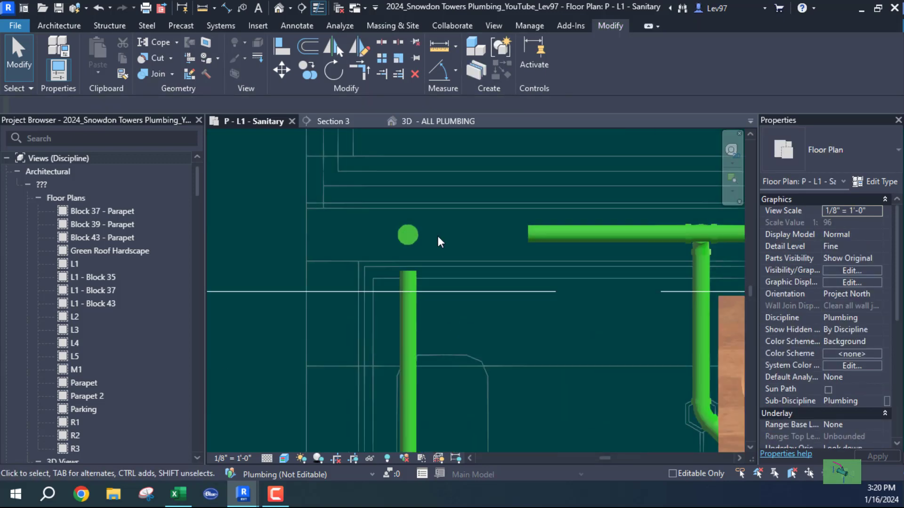
middle_drag(442, 241, 595, 254)
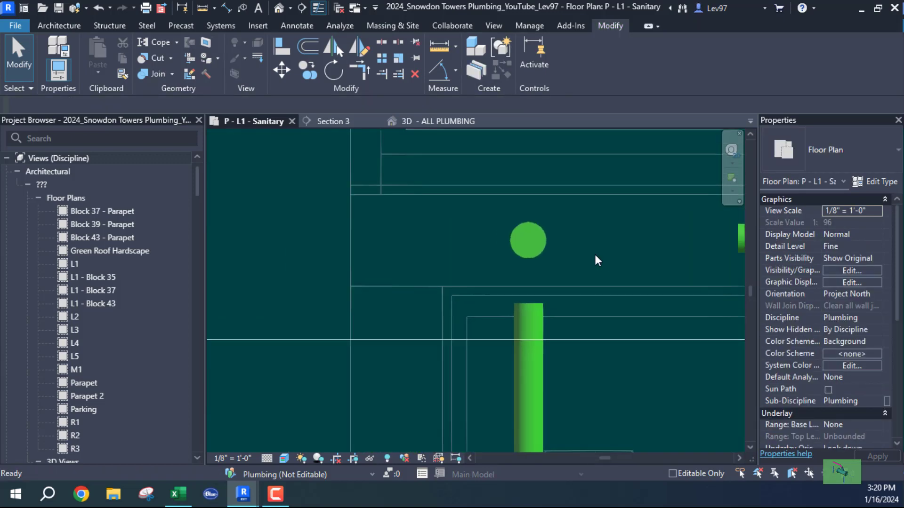
click(282, 47)
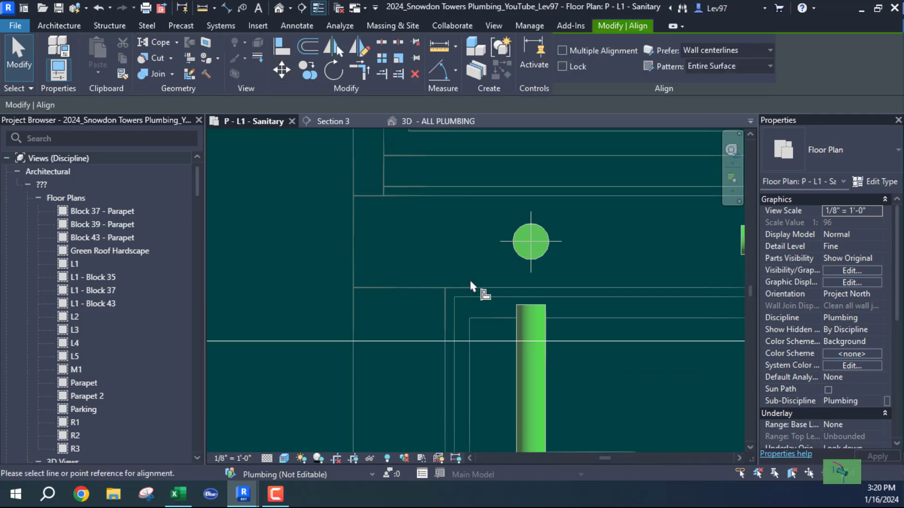
click(543, 258)
click(539, 387)
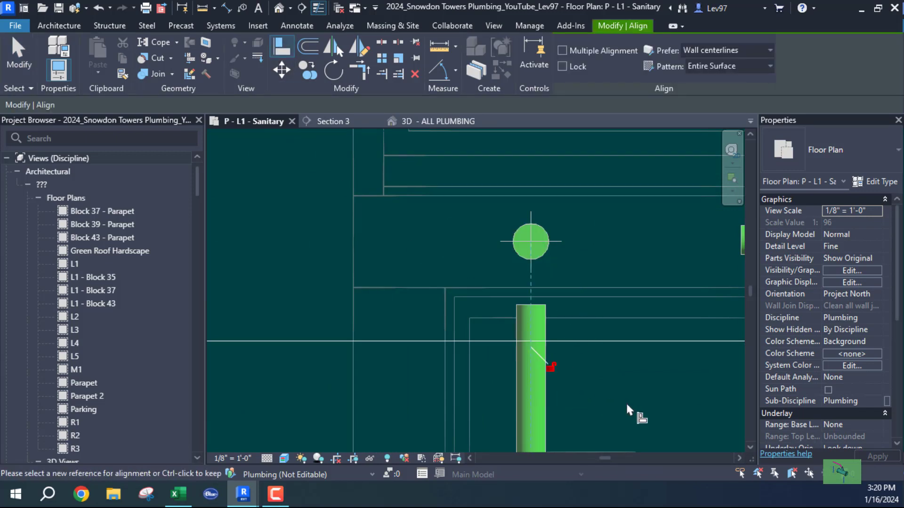
scroll(629, 404, down, 2)
middle_drag(652, 410, 464, 276)
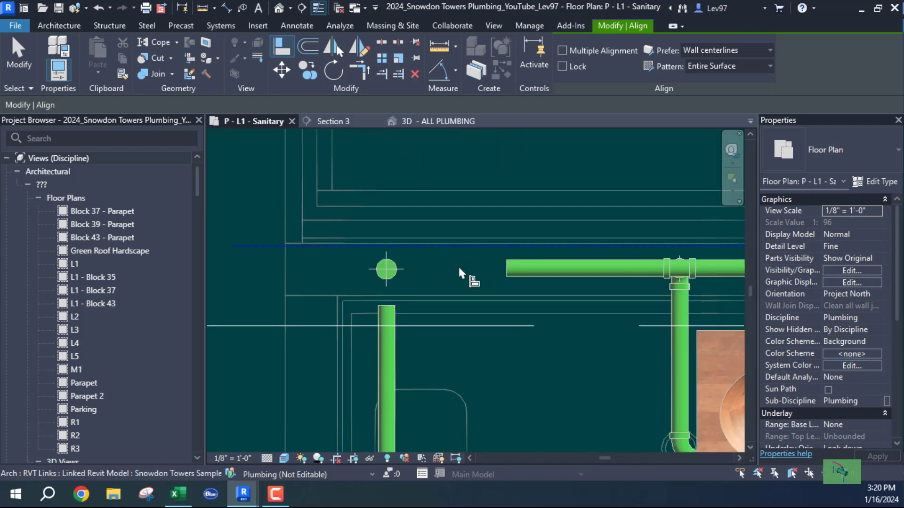
key(Escape)
key(Escape)
Step: Lengthen the 4' 3" horizontal vent segment in the wall to 2' 3" toward the vertical pipe
click(505, 270)
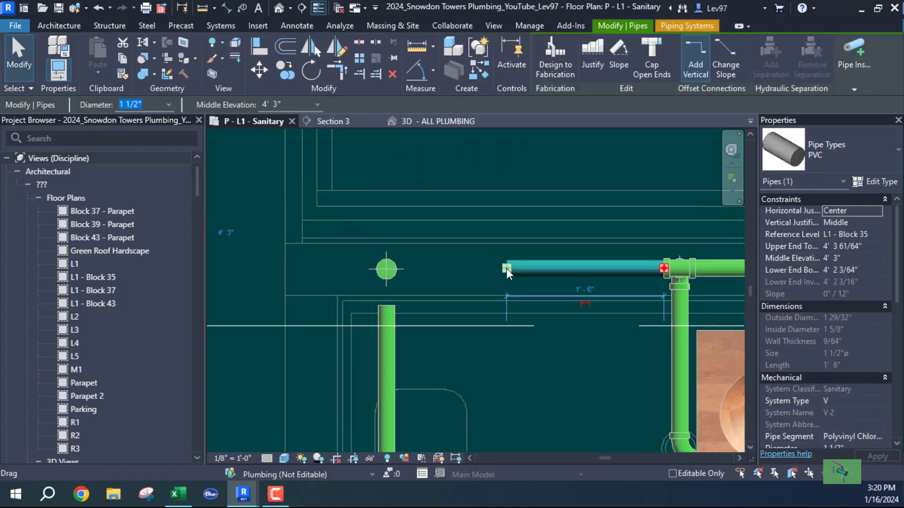
drag(507, 268, 425, 268)
middle_drag(538, 383, 597, 396)
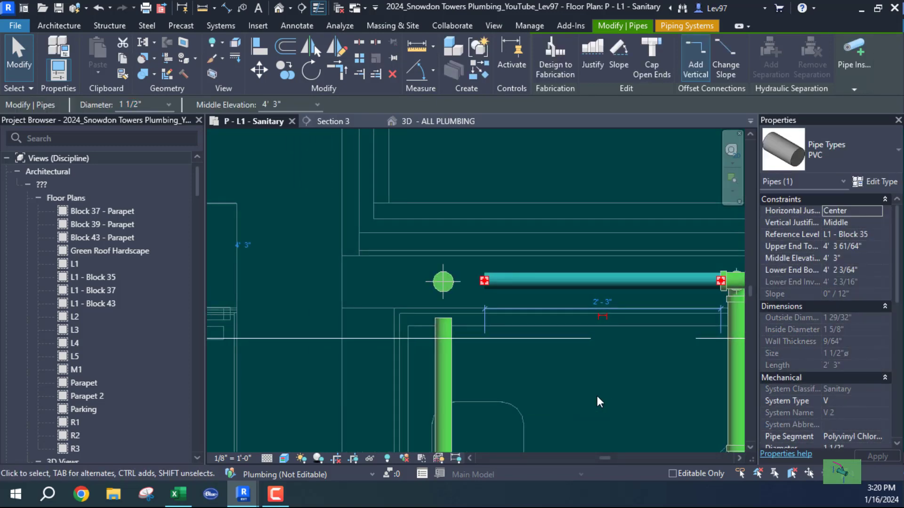
click(595, 395)
Step: Align the centerline of the 4' 3" horizontal vent pipe with the center of the vertical pipe in the wall
click(282, 47)
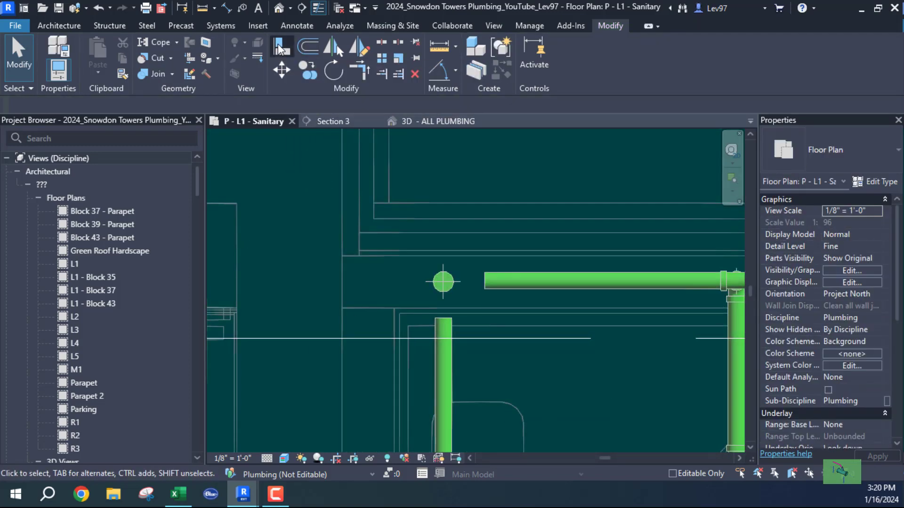
scroll(391, 296, up, 5)
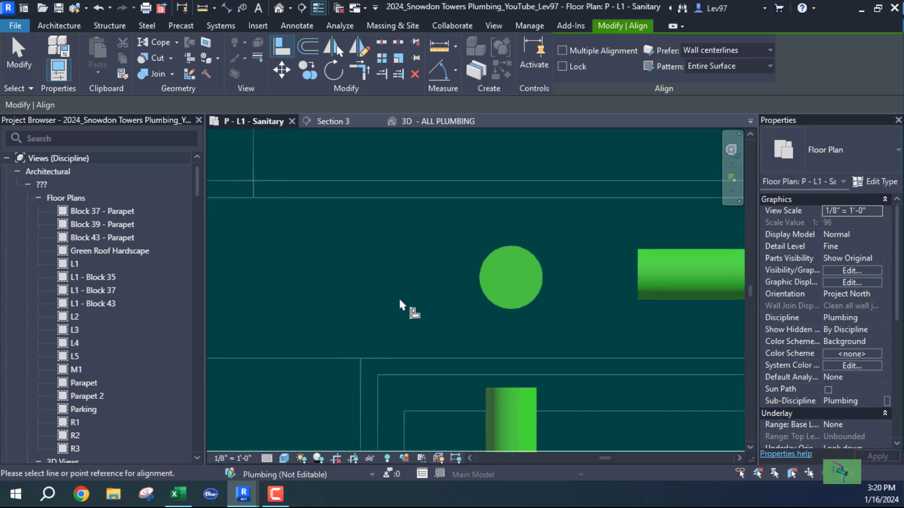
click(492, 301)
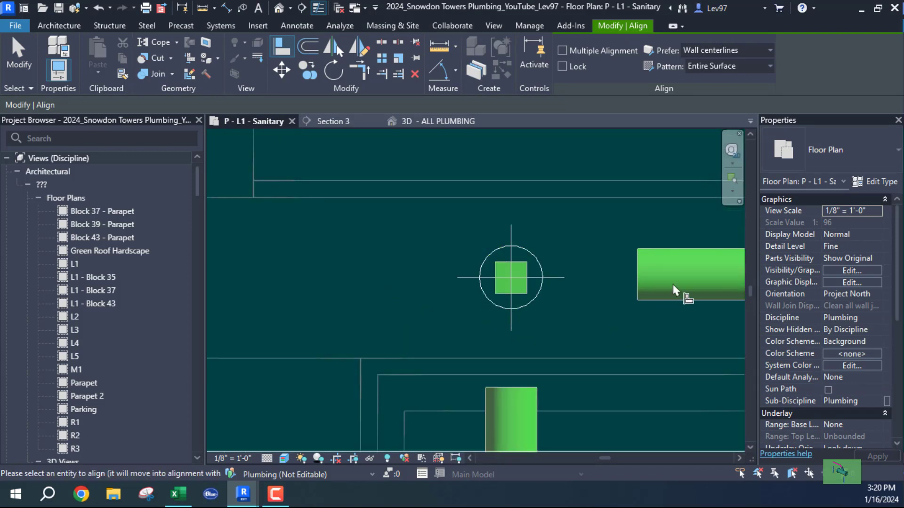
click(680, 273)
scroll(594, 328, down, 2)
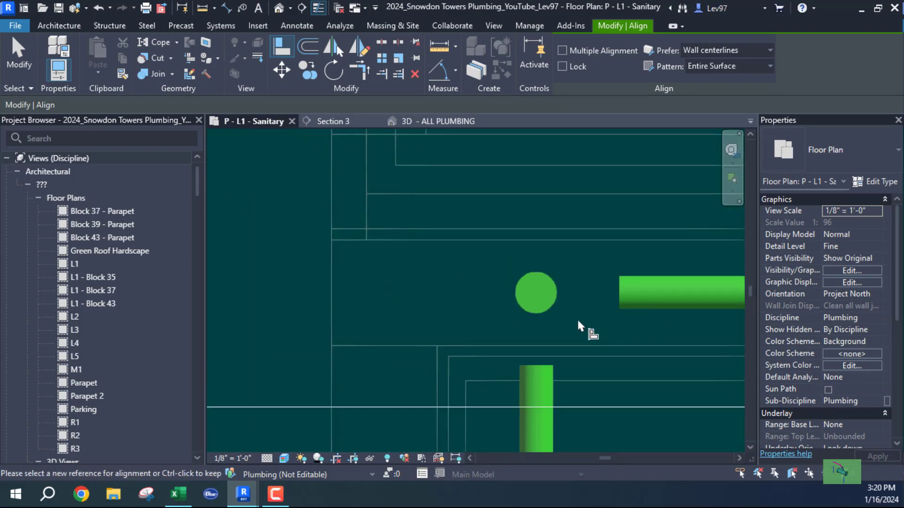
key(Escape)
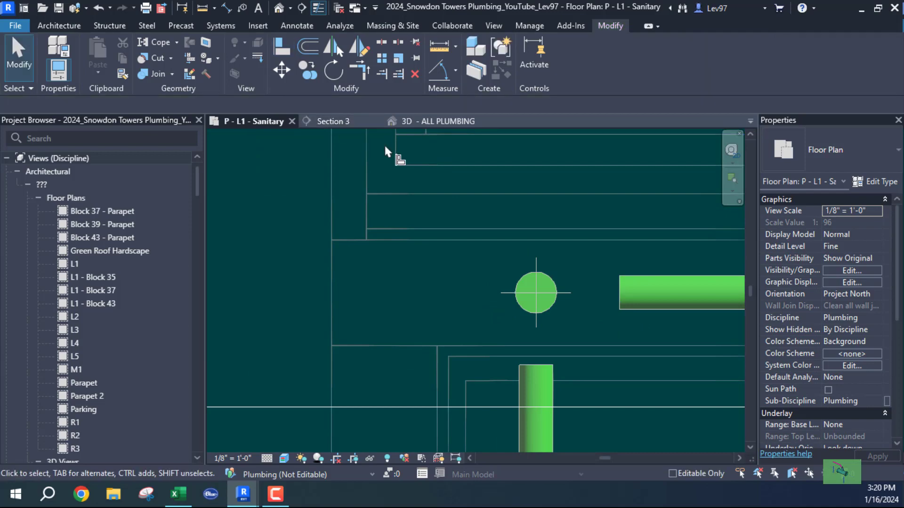
Step: Examine in the 3D - ALL PLUMBING view how the 10' 7" and 4' 3" horizontal vents meet the vertical pipe
click(439, 120)
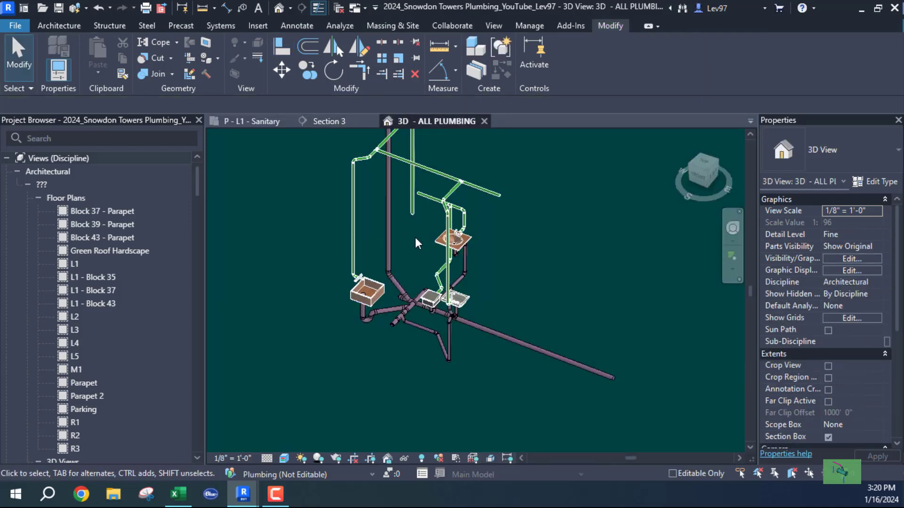
scroll(415, 237, up, 3)
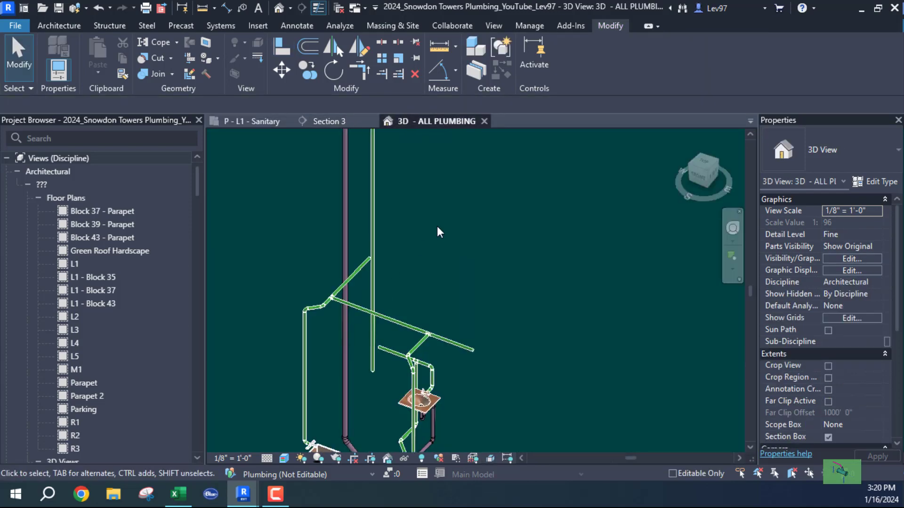
shift+middle_drag(419, 255, 381, 258)
click(368, 255)
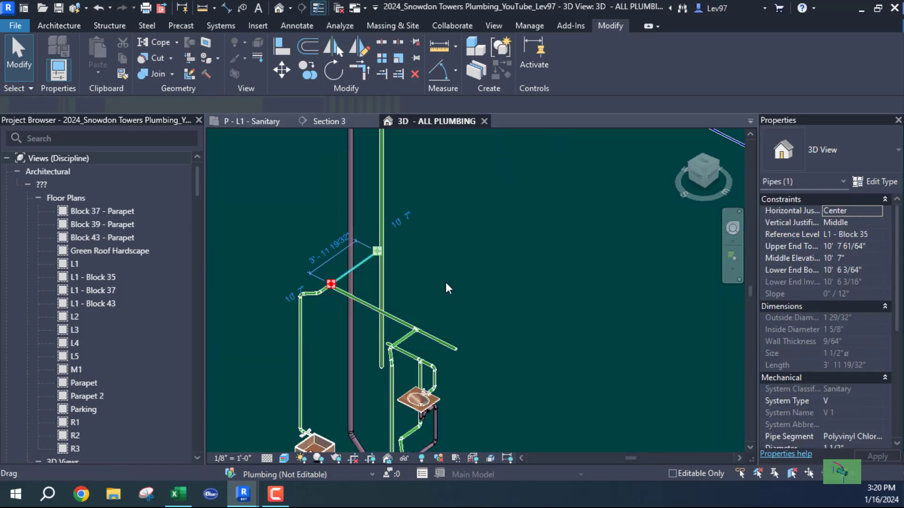
middle_drag(445, 282, 474, 211)
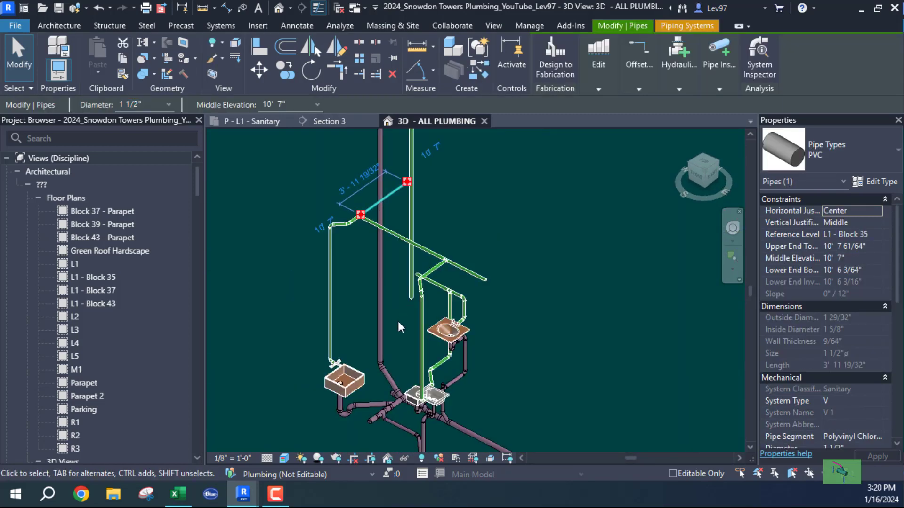
click(435, 281)
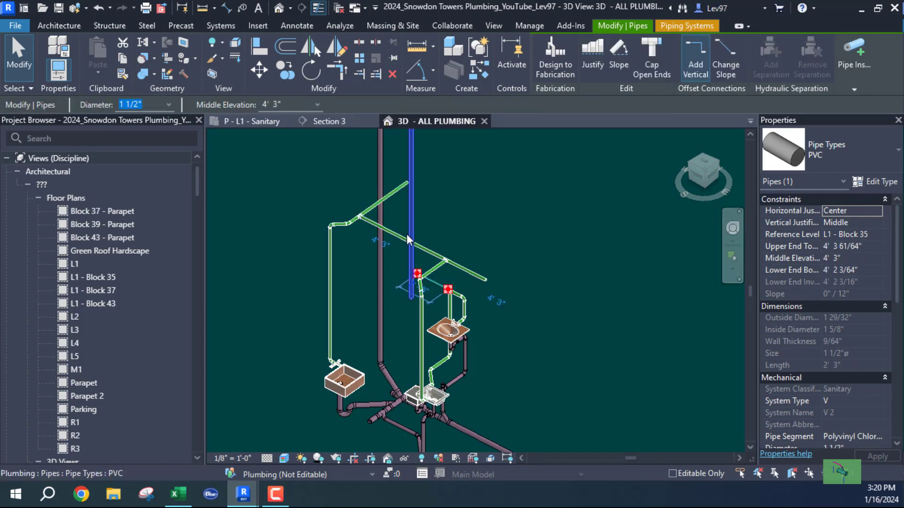
click(466, 244)
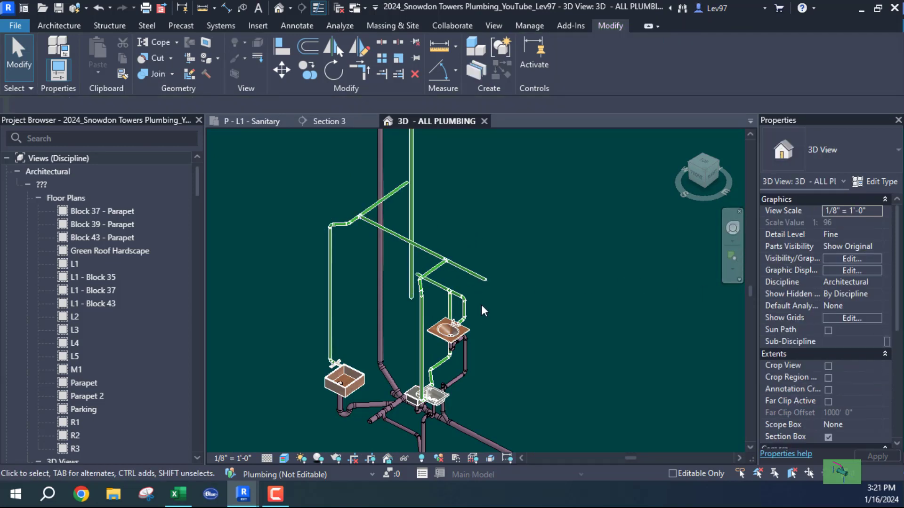
shift+middle_drag(481, 304, 571, 296)
scroll(408, 372, up, 4)
scroll(415, 398, up, 4)
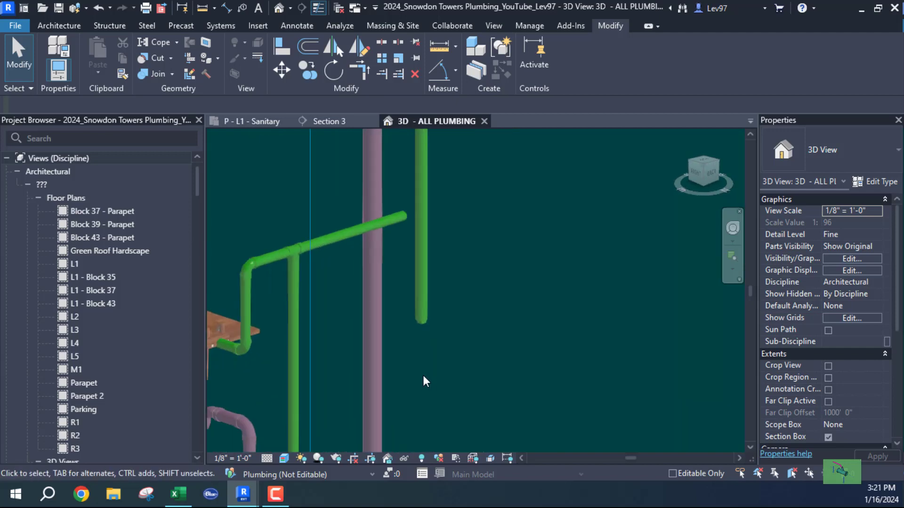
Step: Try removing the plug from the lower end of the vertical vent pipe, and undo the removal
drag(397, 272, 452, 375)
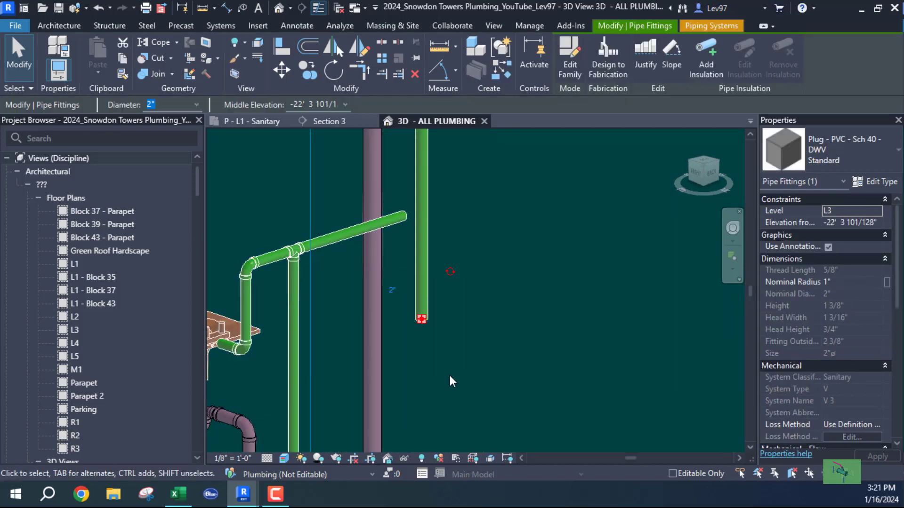
click(438, 361)
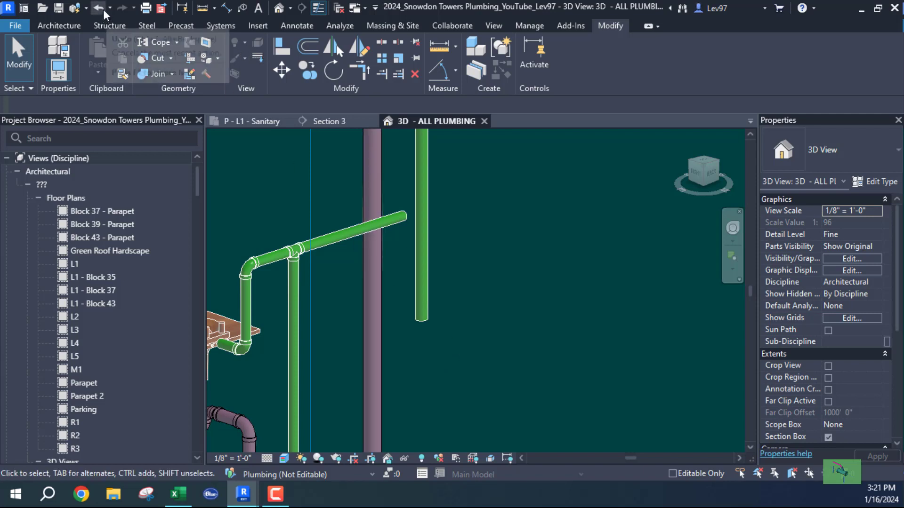
middle_drag(523, 252, 538, 345)
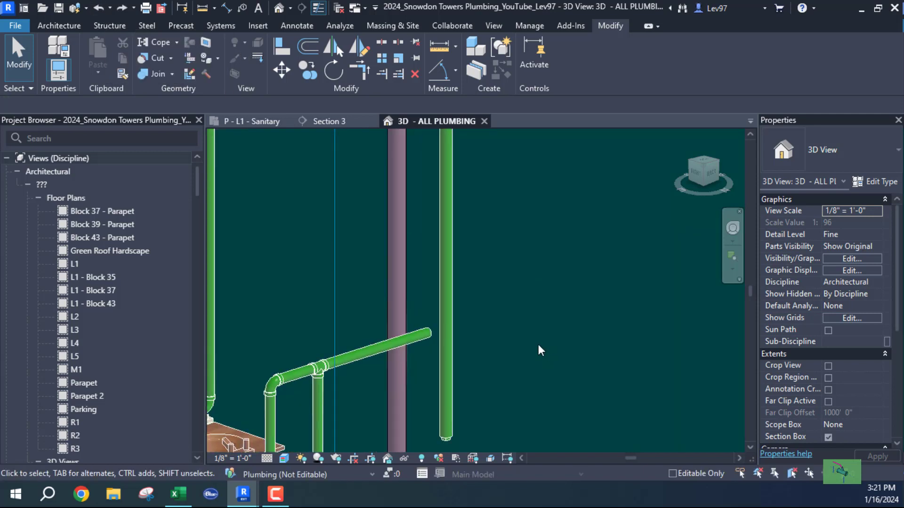
Step: Extend the 4' 3" horizontal vent into the vertical pipe with Trim/Extend Single Element
click(383, 74)
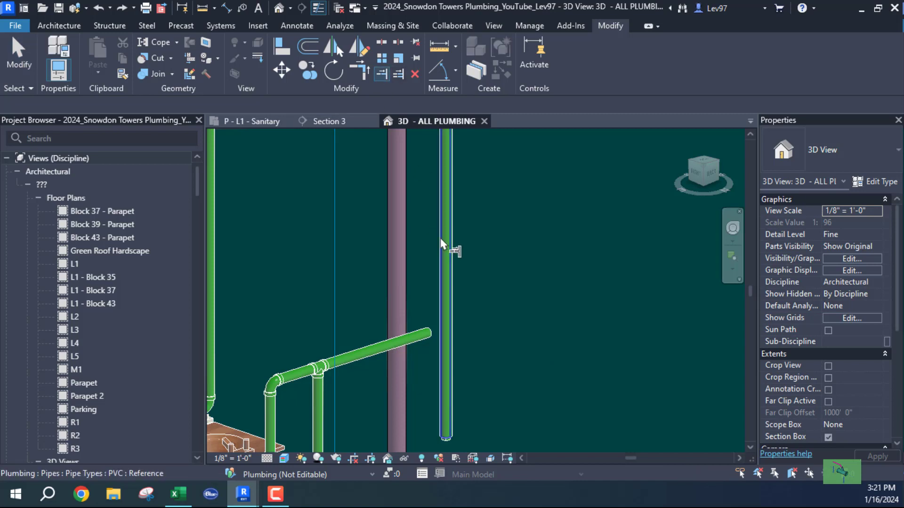
click(447, 248)
click(419, 336)
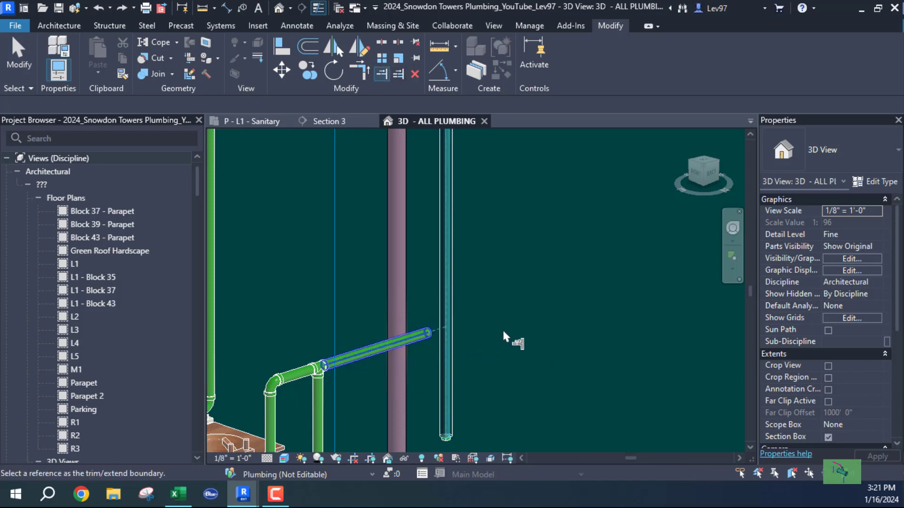
Step: Inspect the 10' 7" vent branches in 3D, including the open-ended stub beside the lavatory vent connection
middle_drag(505, 221, 524, 372)
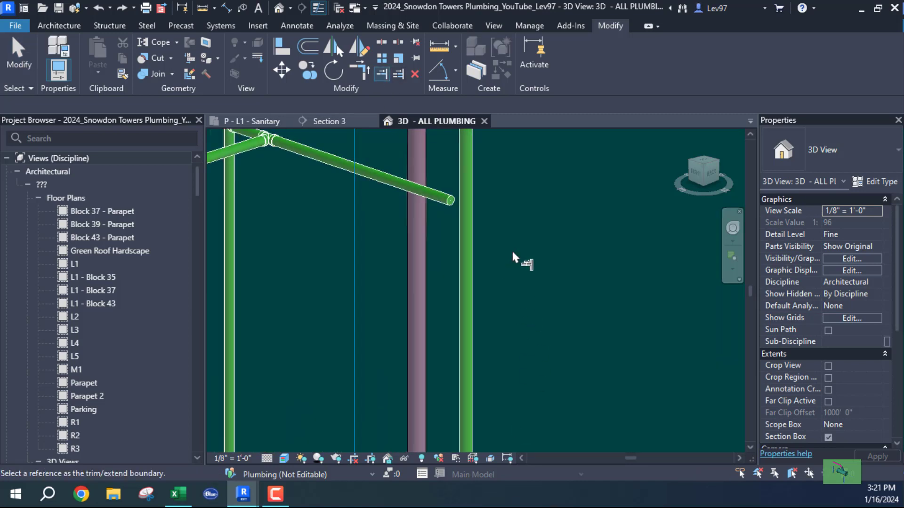
shift+middle_drag(505, 272, 289, 280)
scroll(289, 280, up, 2)
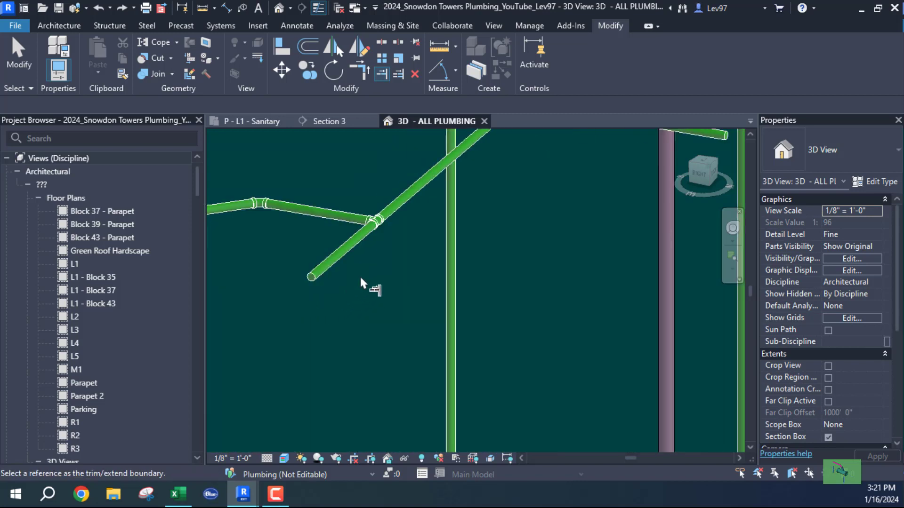
scroll(361, 279, down, 3)
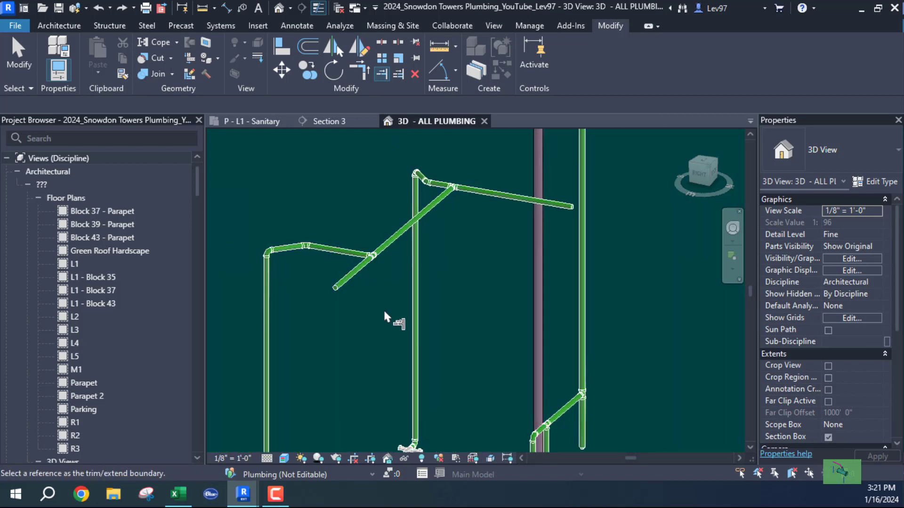
scroll(359, 320, down, 2)
middle_drag(359, 321, 394, 248)
click(390, 241)
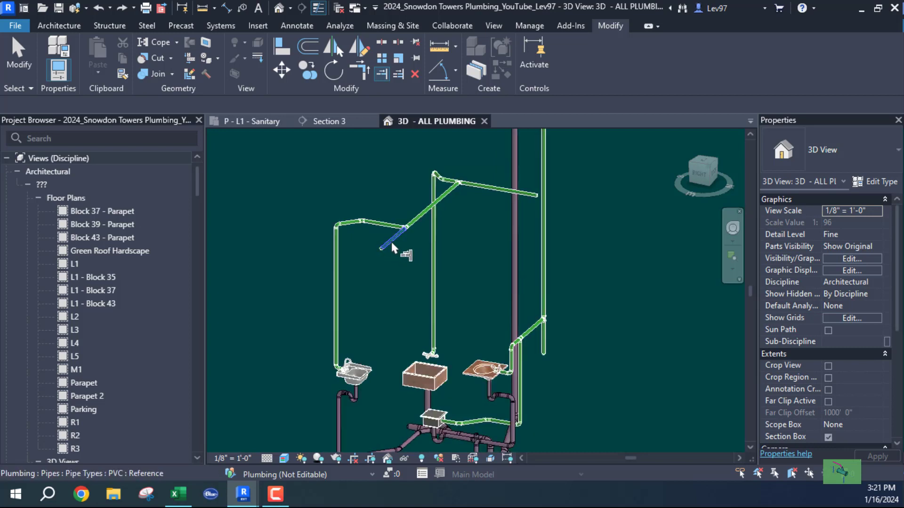
Step: Compare the fixture vent routing in the P - L1 - Sanitary floor plan with the 3D view
click(255, 121)
scroll(426, 304, down, 4)
scroll(422, 300, down, 3)
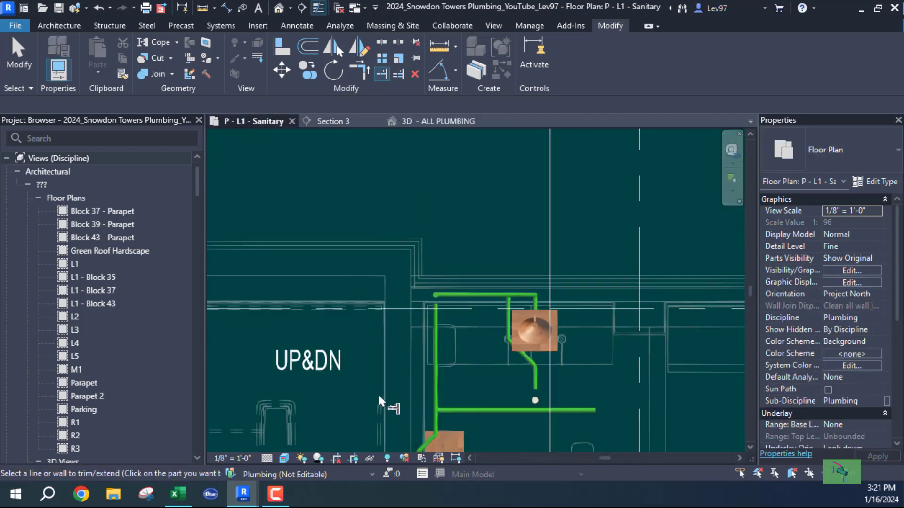
middle_drag(422, 299, 382, 241)
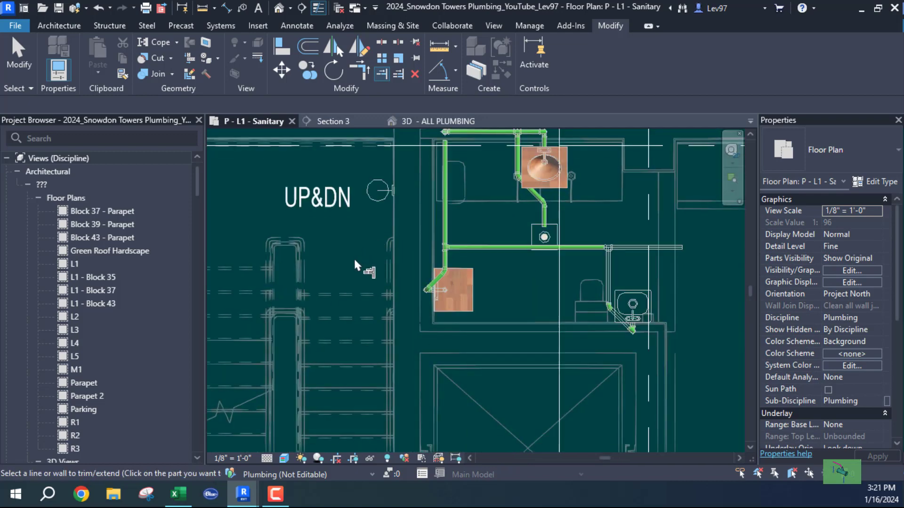
middle_drag(450, 217, 412, 296)
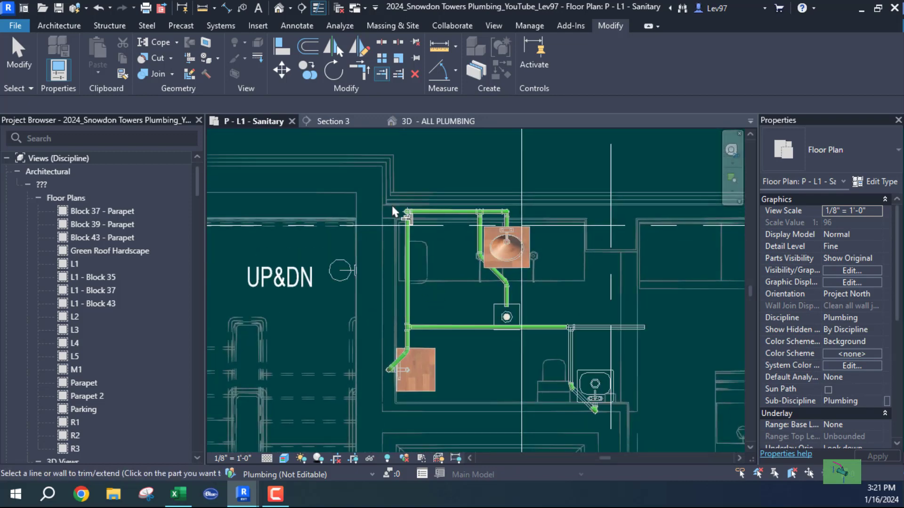
click(433, 121)
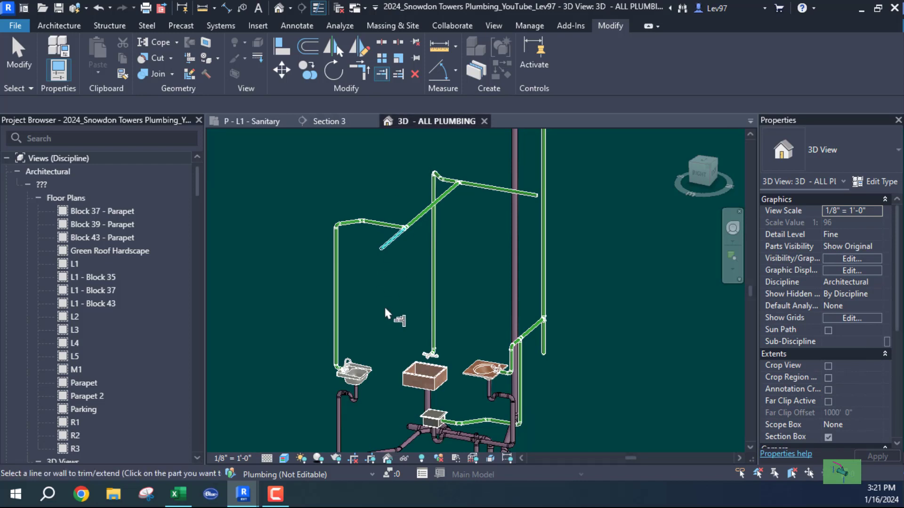
key(Escape)
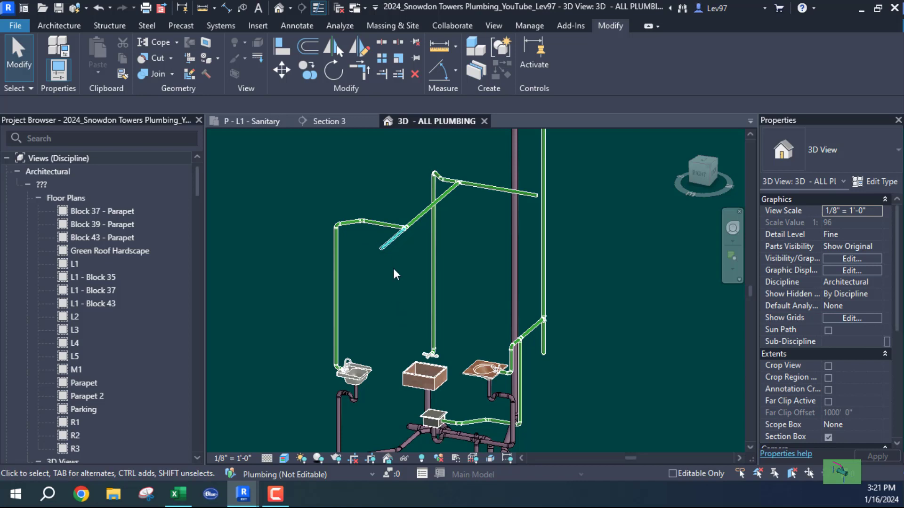
click(250, 121)
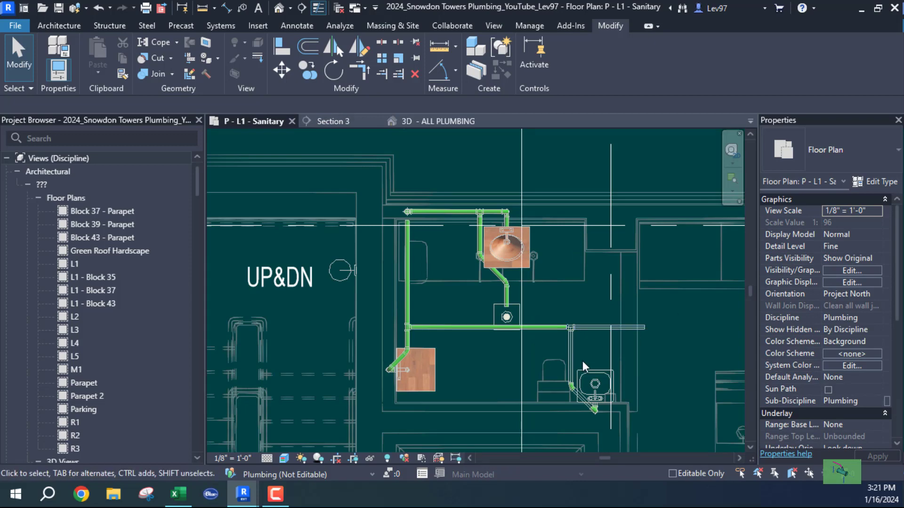
scroll(672, 348, up, 3)
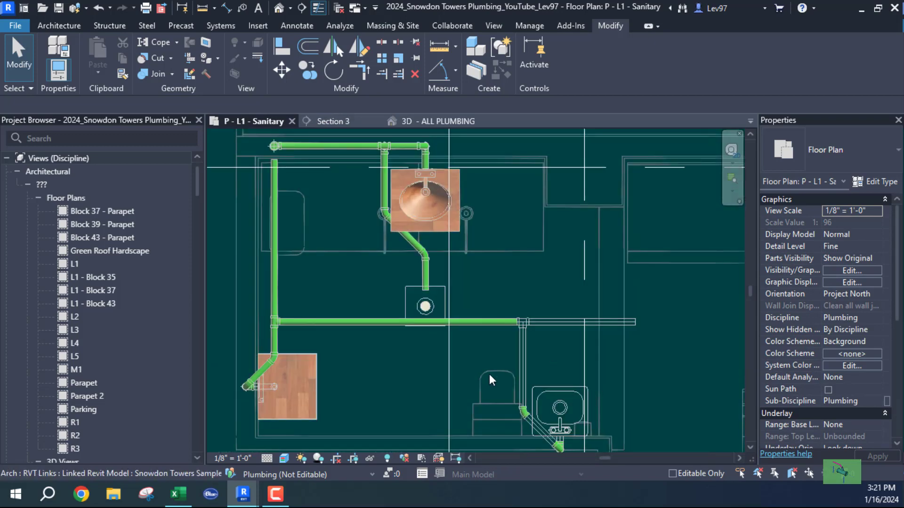
middle_drag(382, 346, 390, 363)
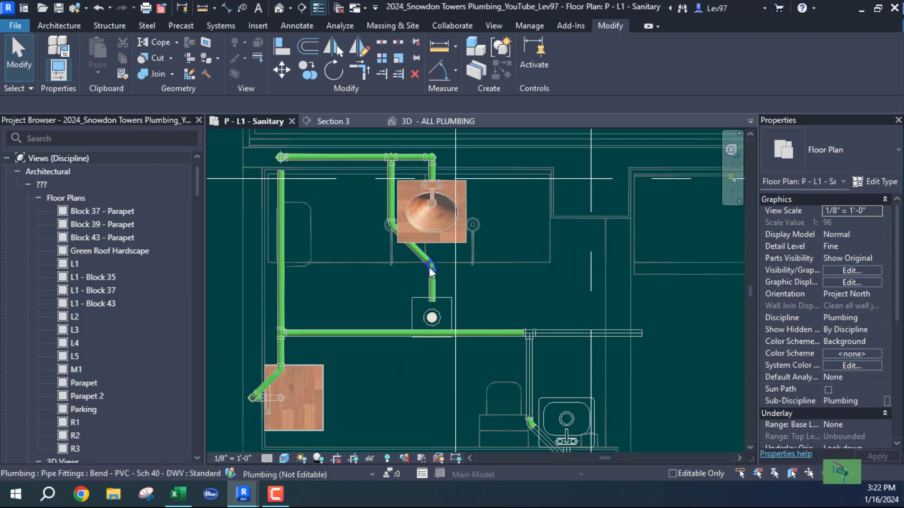
middle_drag(348, 277, 443, 347)
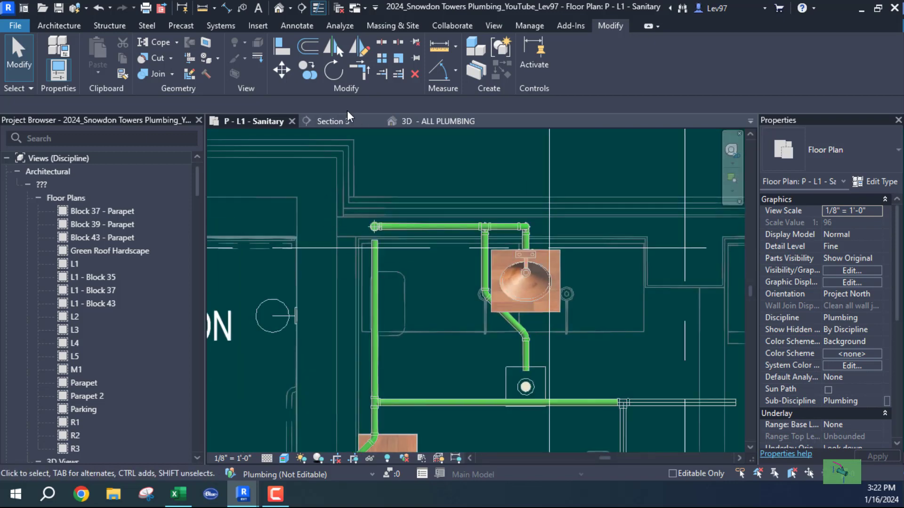
Step: In the 3D - ALL PLUMBING view, extend the 10' 7" horizontal vent into the vertical pipe with Trim/Extend Single Element
click(435, 121)
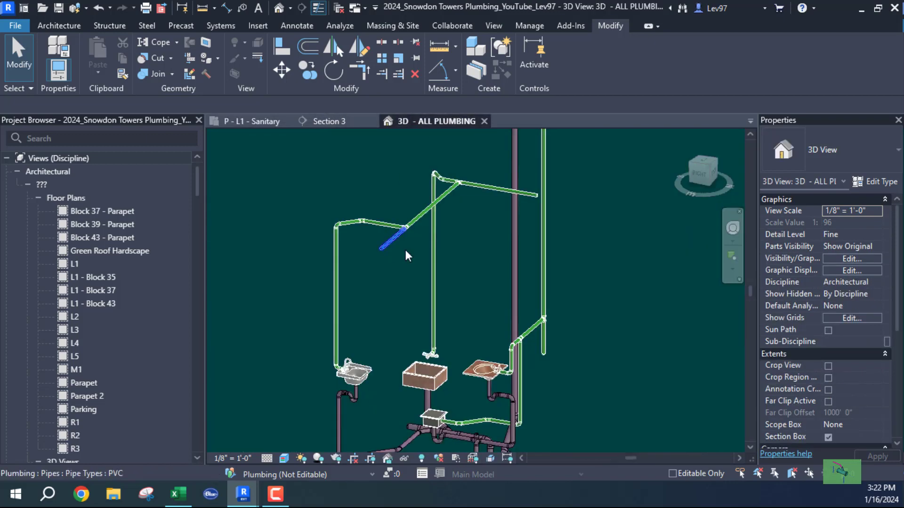
scroll(501, 213, up, 4)
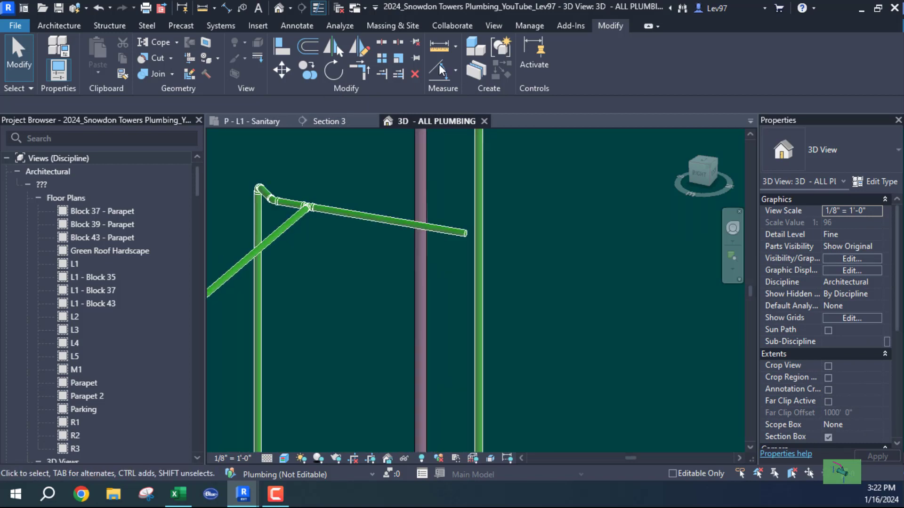
click(382, 73)
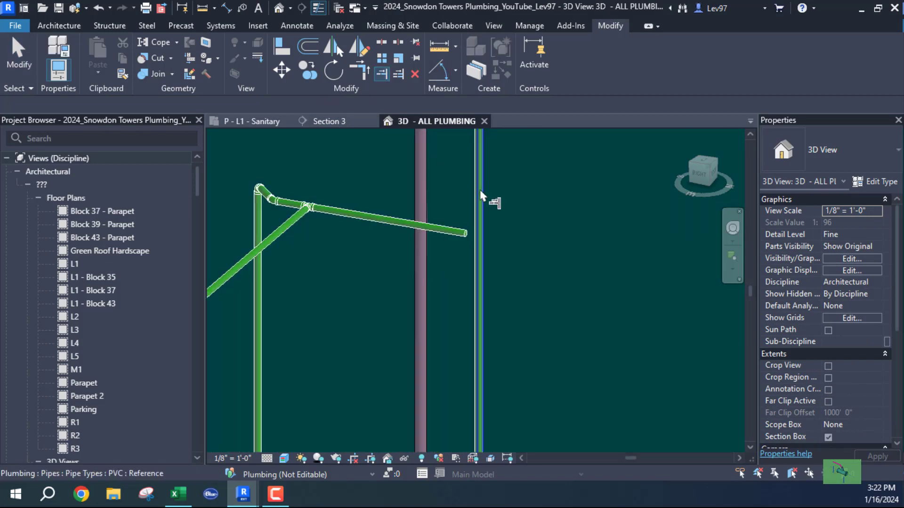
click(480, 193)
click(426, 249)
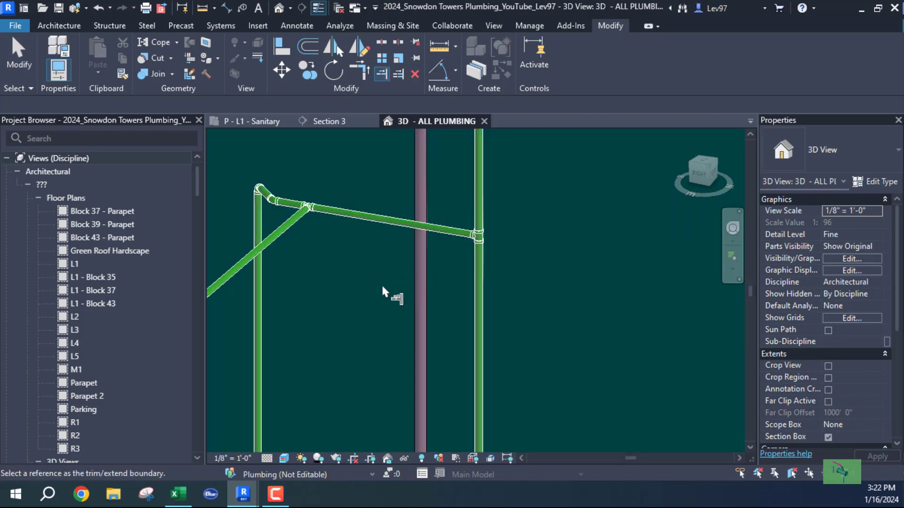
key(Escape)
Step: Examine the lower end of the vertical vent pipe in 3D and the fixture vent layout in the P - L1 - Sanitary floor plan
scroll(366, 326, down, 3)
middle_drag(366, 325, 459, 268)
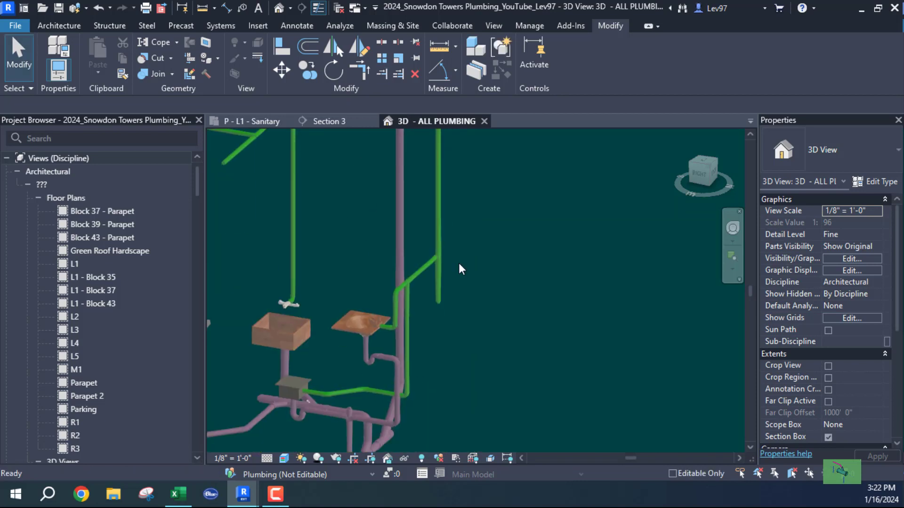
scroll(460, 268, up, 5)
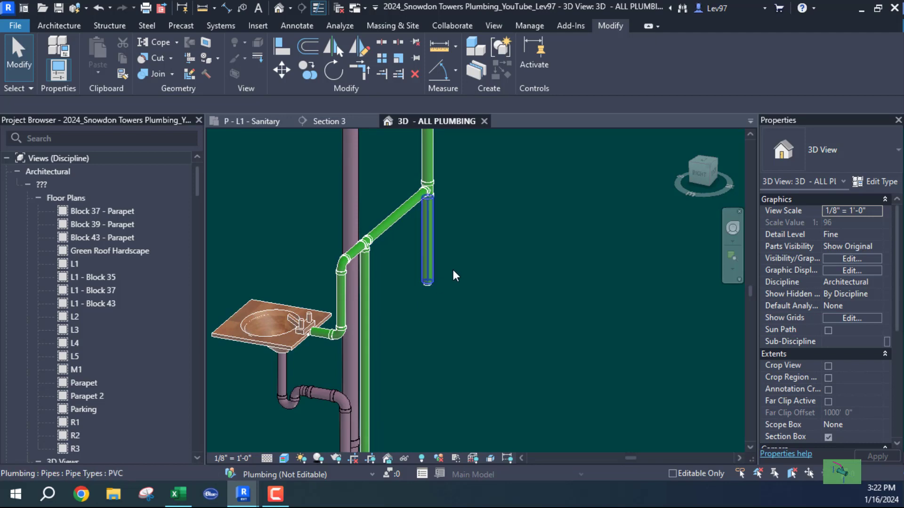
scroll(476, 239, down, 4)
mouse_move(474, 258)
shift+middle_down()
mouse_move(524, 291)
mouse_move(602, 308)
mouse_move(637, 339)
mouse_move(459, 260)
shift+middle_up()
scroll(553, 293, down, 5)
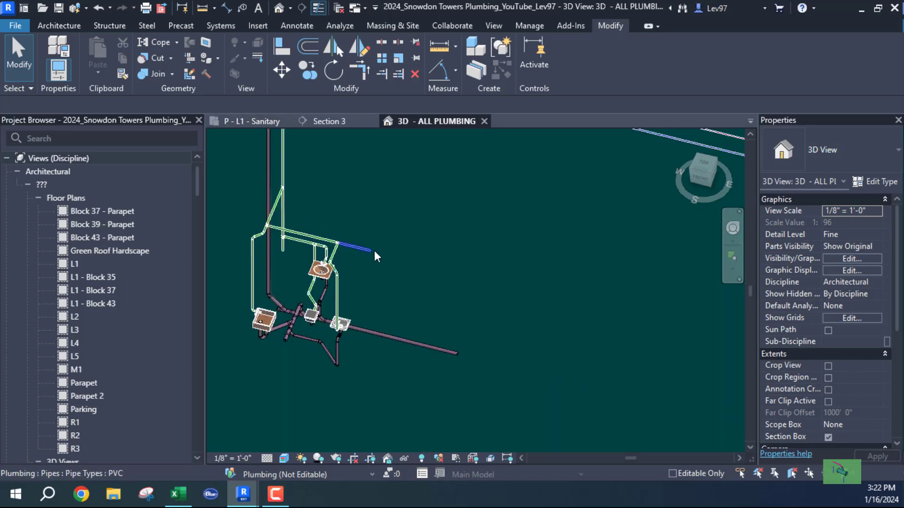
click(267, 121)
scroll(419, 320, down, 3)
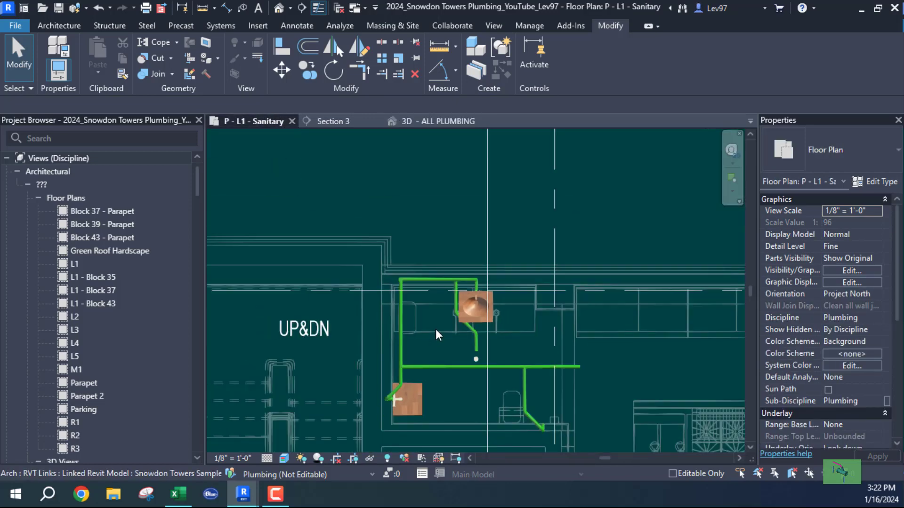
middle_drag(501, 348, 258, 220)
scroll(382, 253, down, 2)
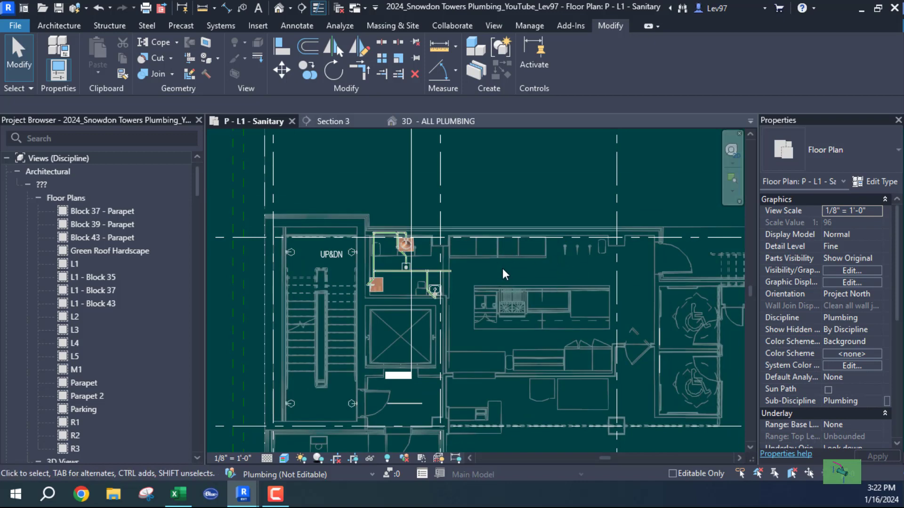
scroll(502, 268, up, 6)
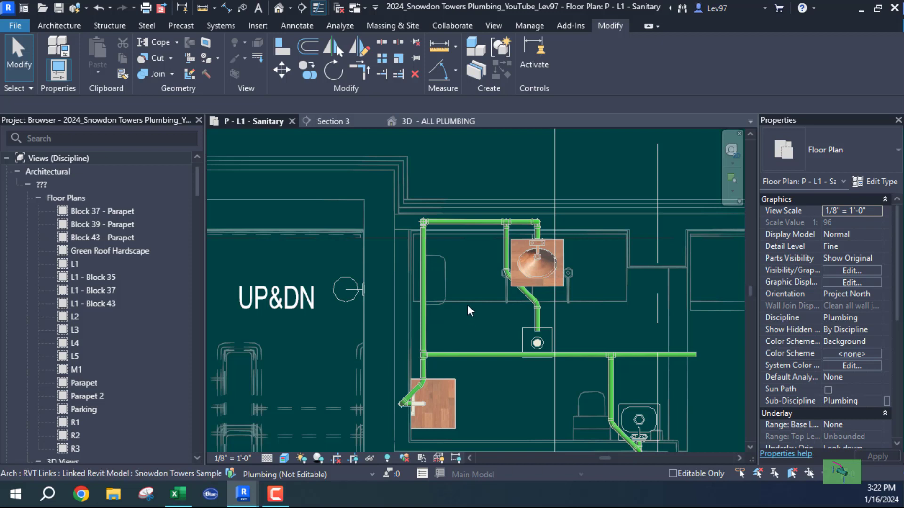
middle_drag(468, 314, 430, 244)
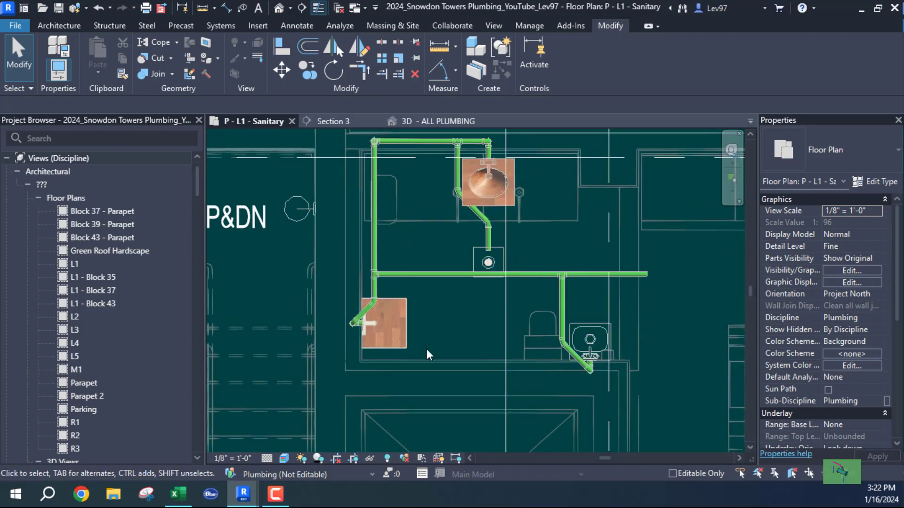
Step: Move the Section 3 line across the plan to just beside the hand sink and its vent
scroll(607, 391, up, 5)
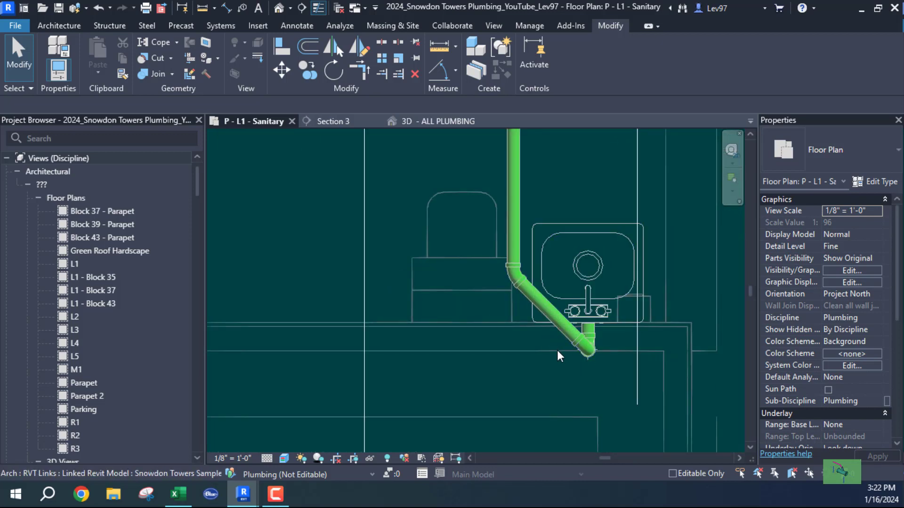
scroll(558, 350, up, 2)
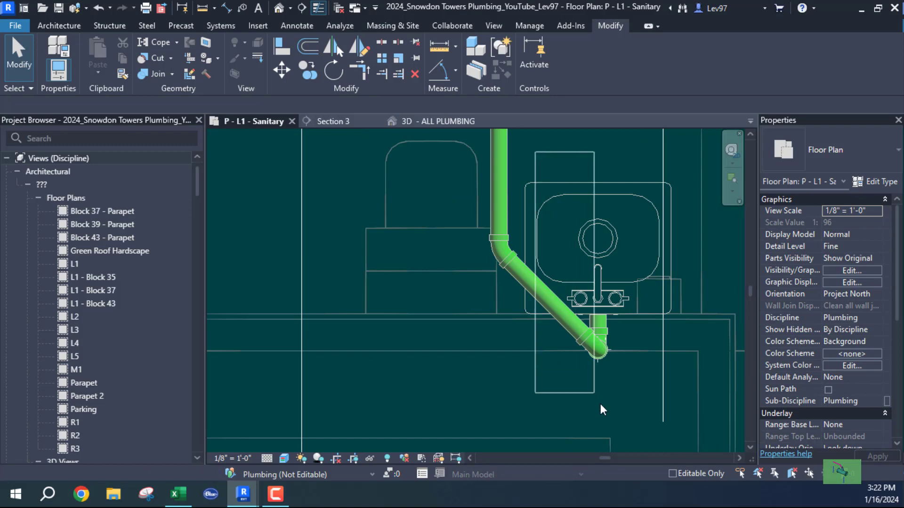
drag(637, 419, 639, 417)
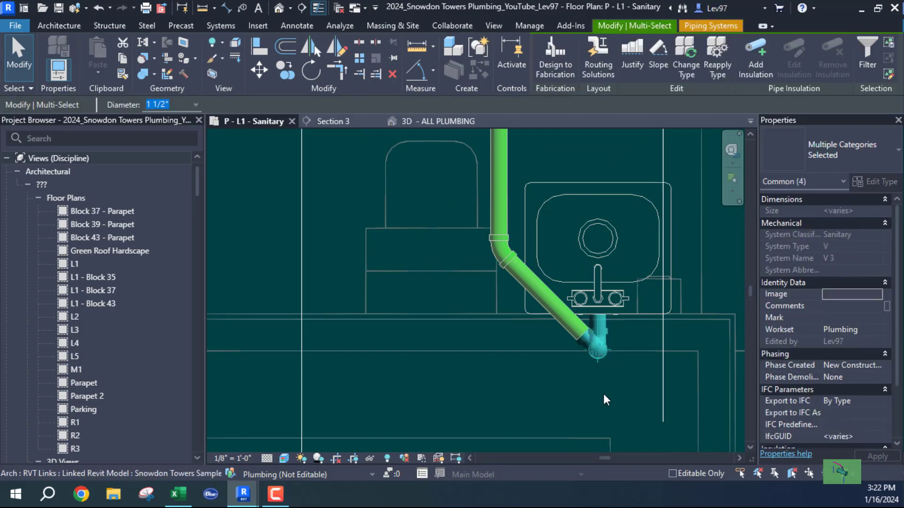
scroll(521, 386, down, 5)
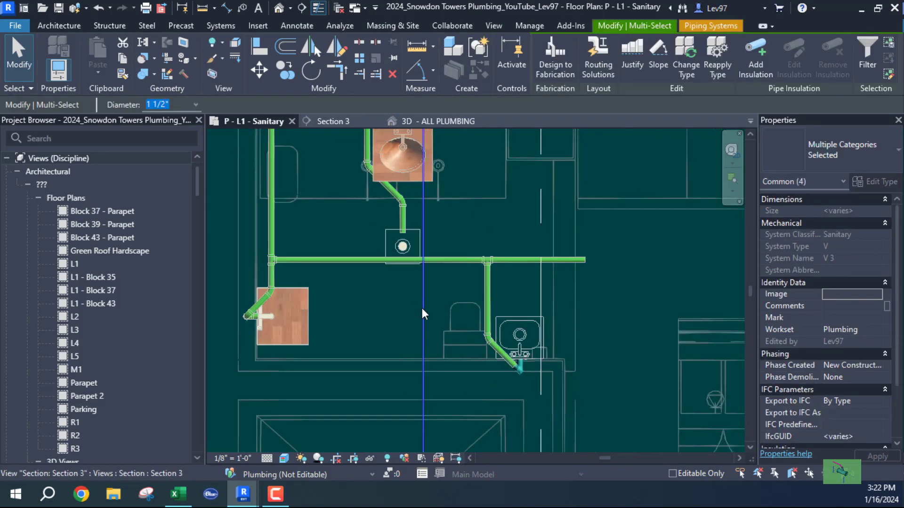
click(423, 308)
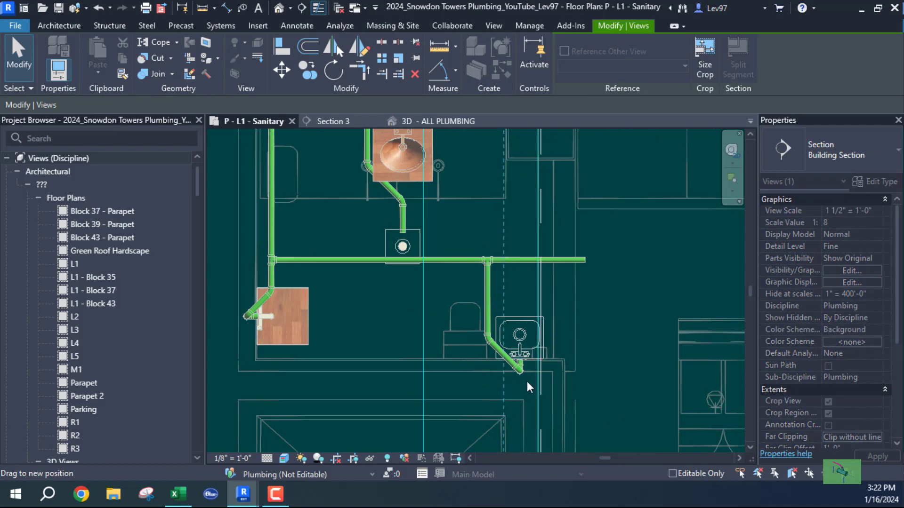
scroll(520, 351, up, 2)
scroll(520, 350, up, 2)
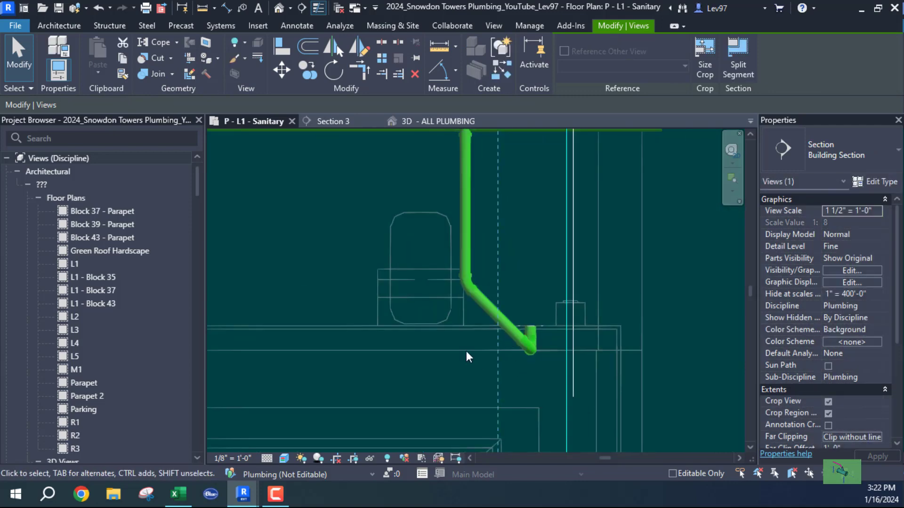
Step: Select the hand sink's vent bend and the linked chase wall behind it to check the bend's position against the wall
click(536, 339)
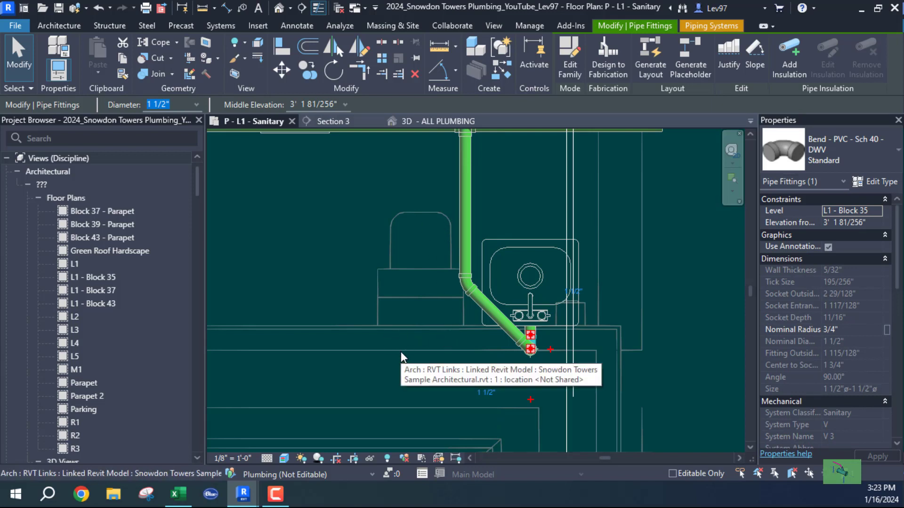
key(Tab)
key(Tab)
key(Tab)
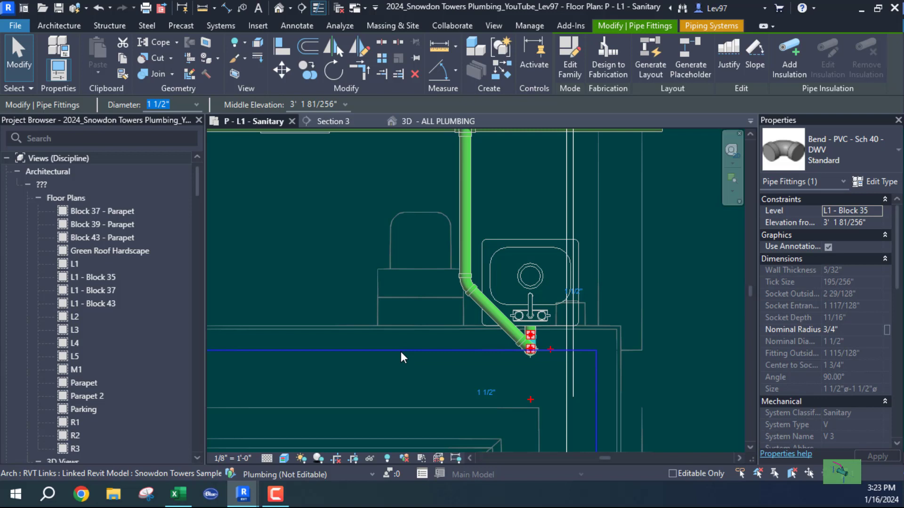
key(Tab)
click(400, 351)
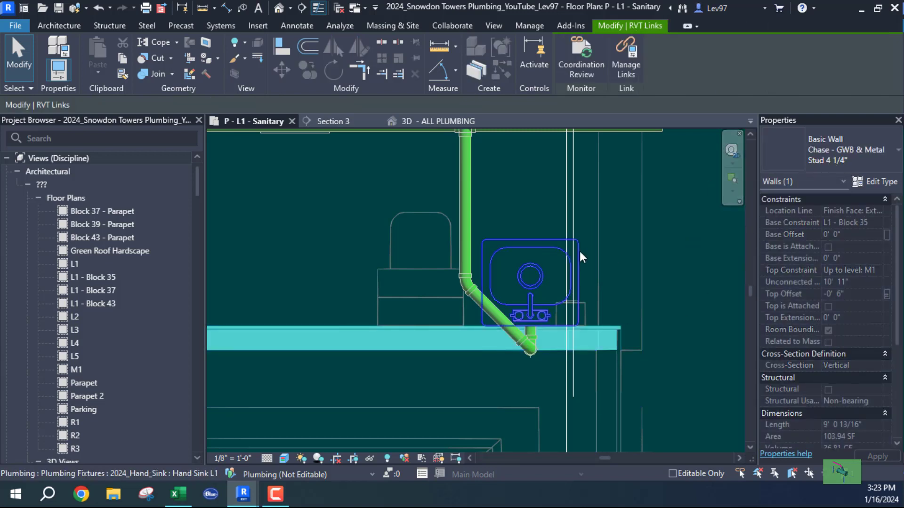
click(502, 227)
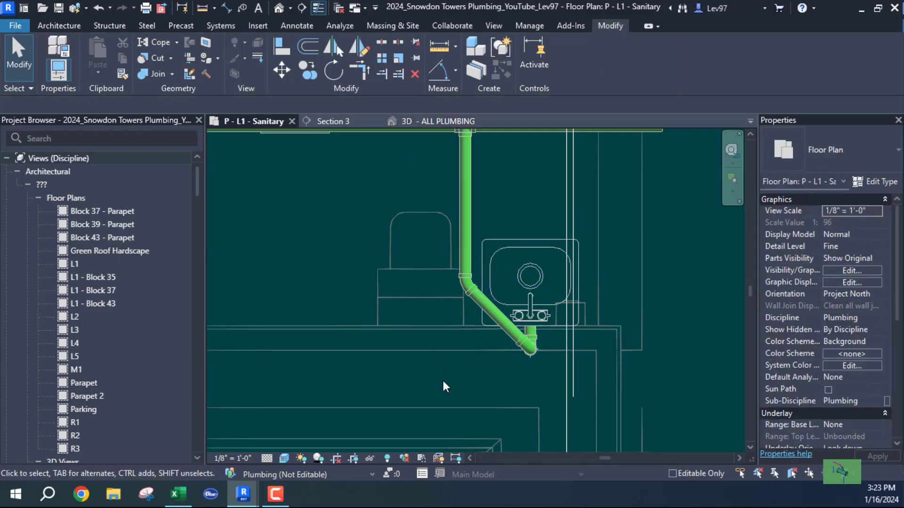
Step: In Section 3, nudge the hand sink's vertical vent pipe toward the fixture so it sits inside the chase wall
click(527, 351)
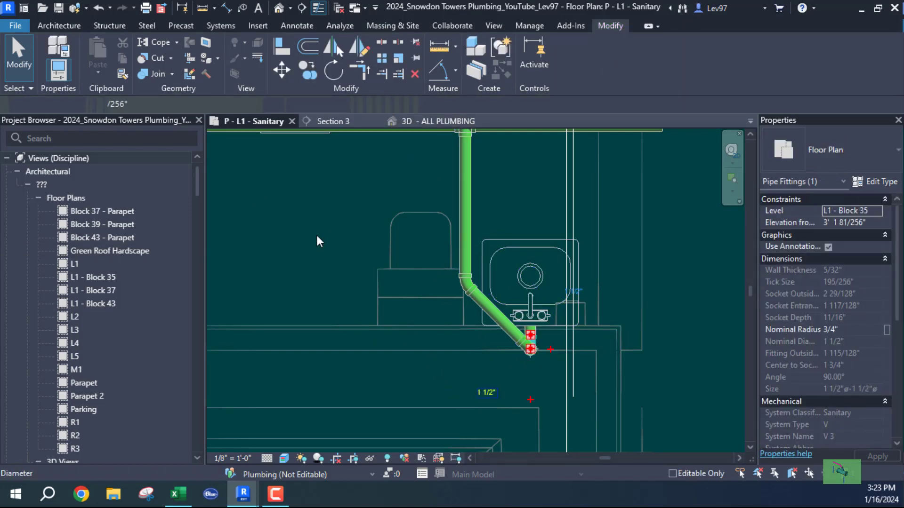
click(332, 121)
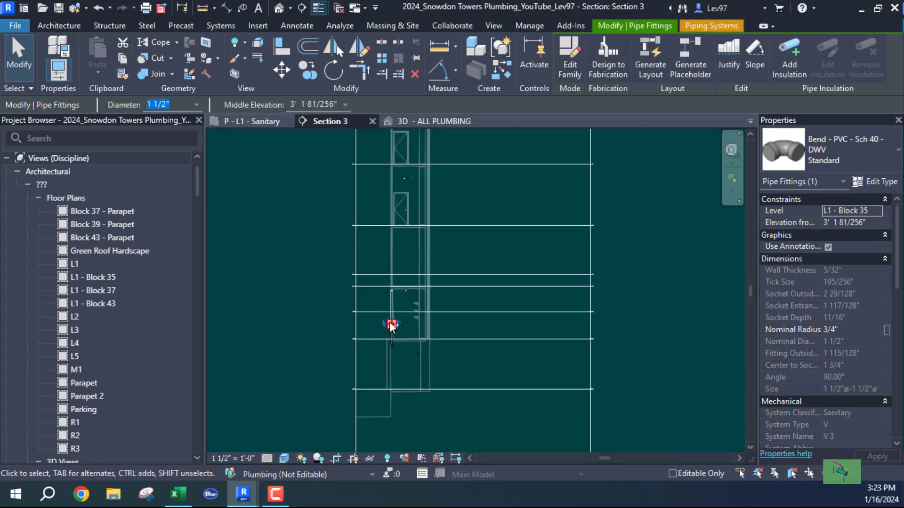
scroll(389, 301, up, 4)
scroll(425, 316, up, 5)
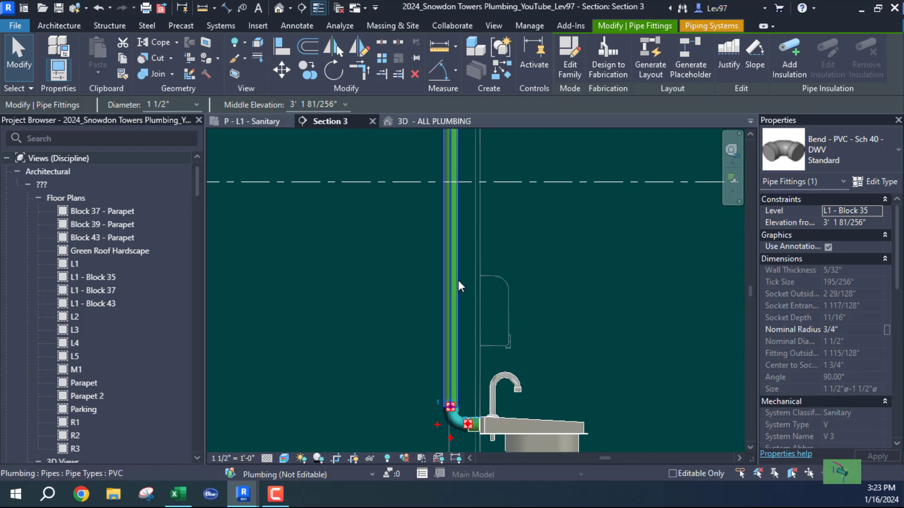
click(458, 282)
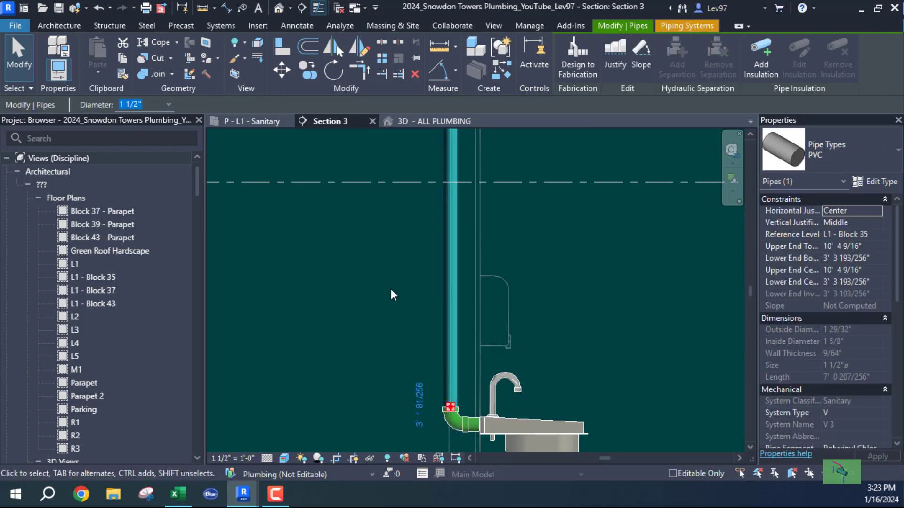
key(Right)
key(Right)
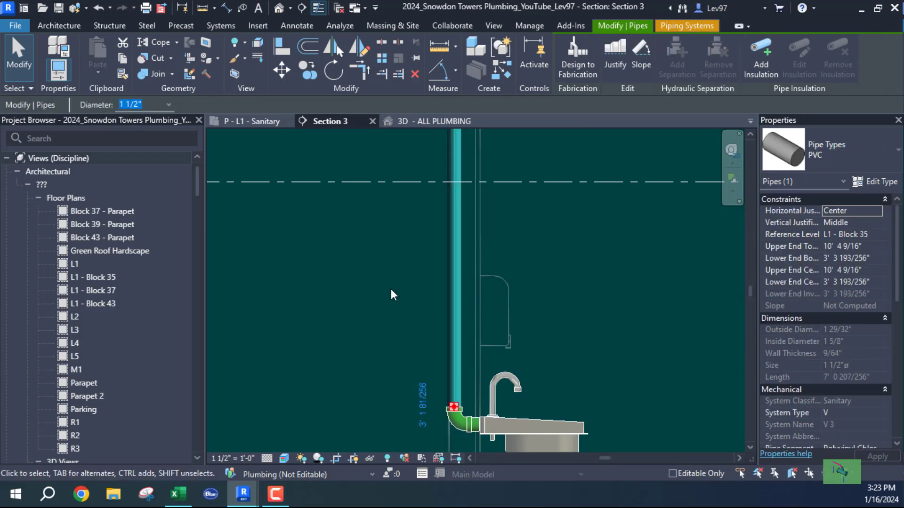
key(Right)
key(Right)
key(Escape)
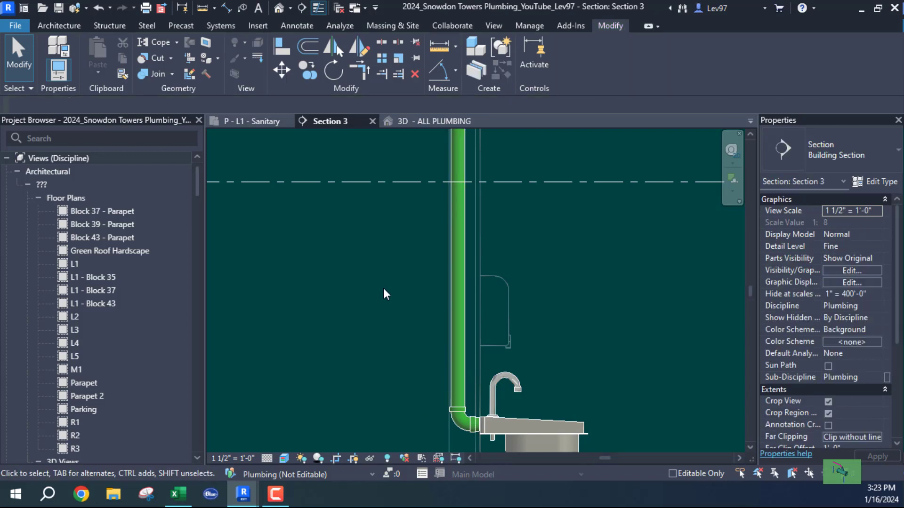
Step: Turn on the Snowdon Towers Sample HVAC.rvt link in the P - L1 - Sanitary floor plan and bring the ductwork beside the vents into view
click(259, 120)
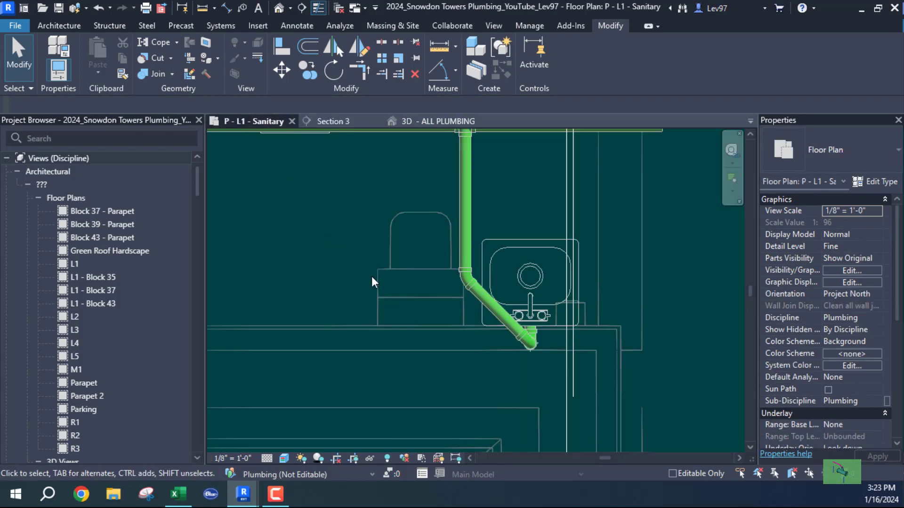
scroll(375, 295, down, 3)
middle_drag(335, 270, 474, 323)
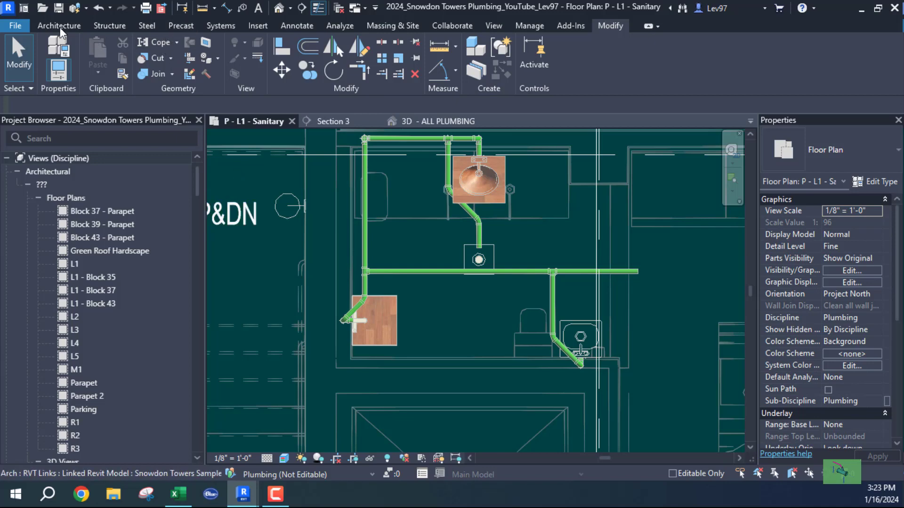
click(492, 26)
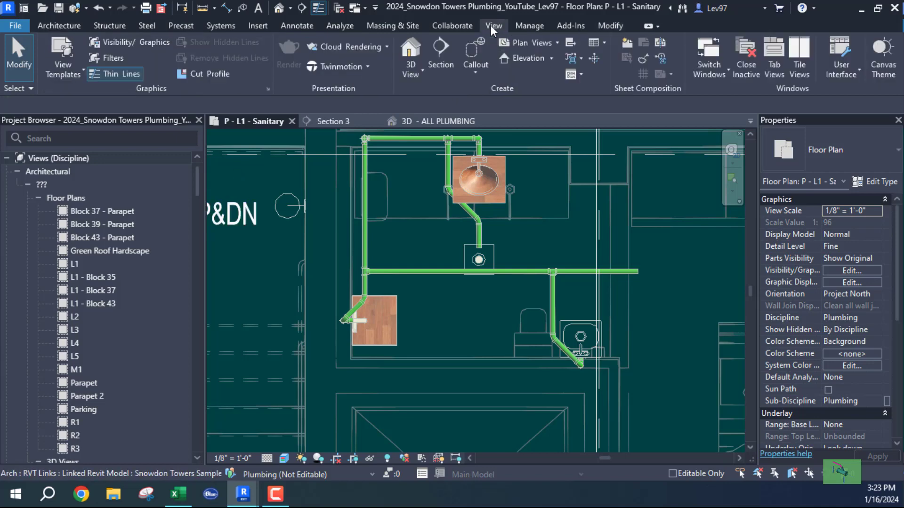
click(119, 42)
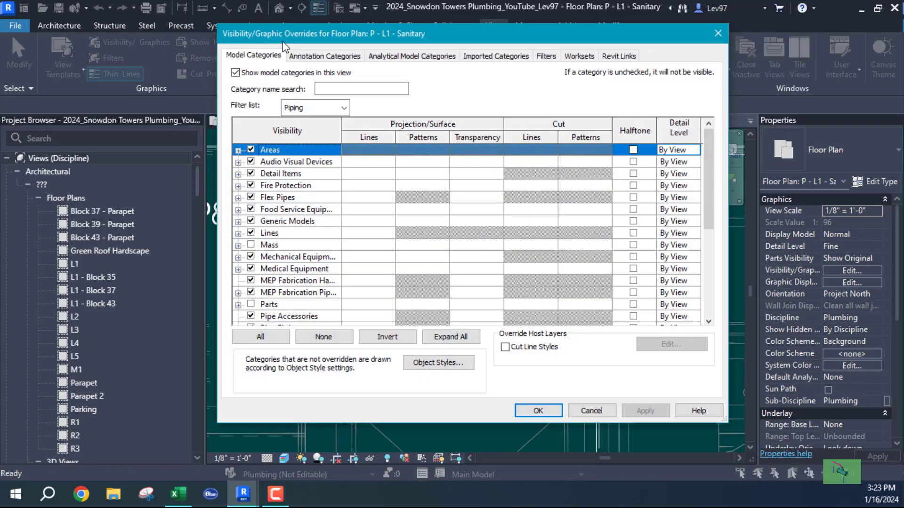
click(620, 56)
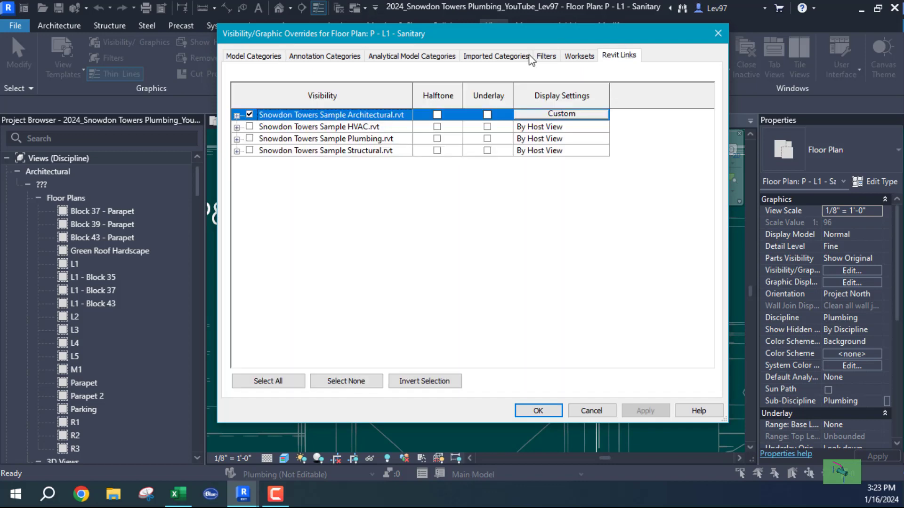
click(250, 126)
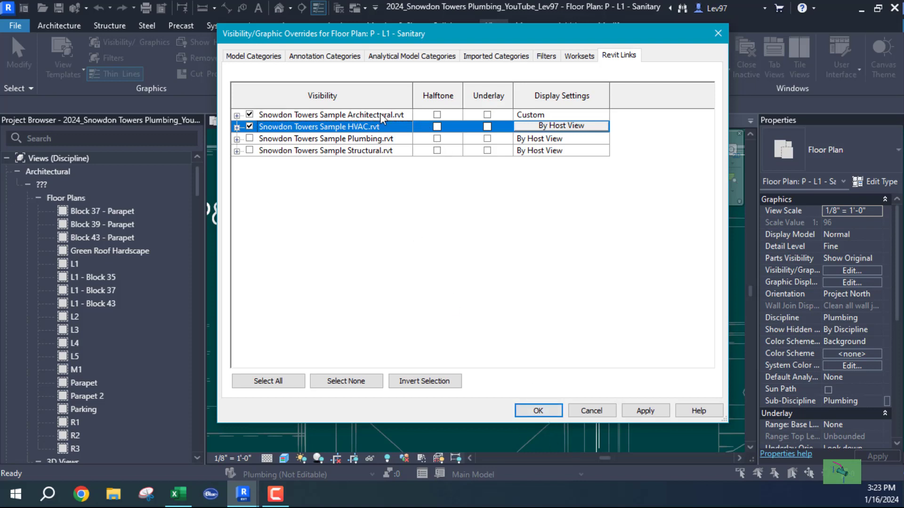
click(539, 410)
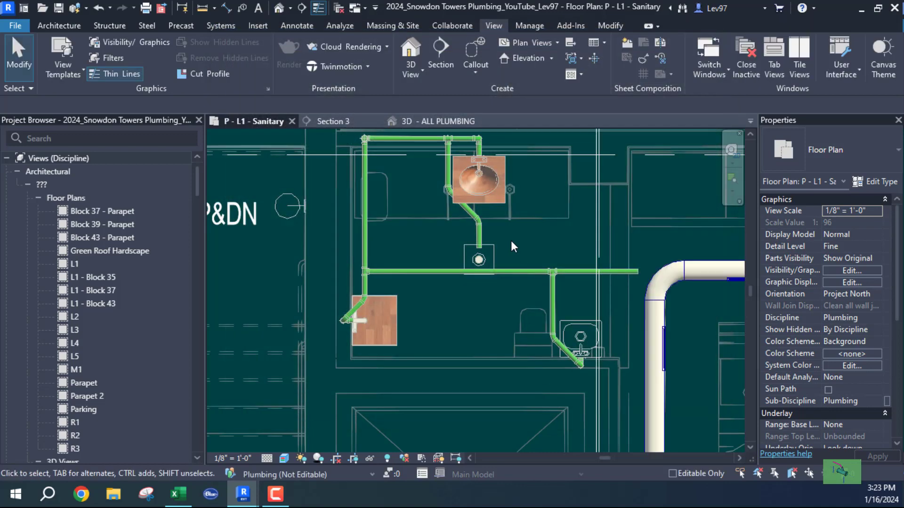
scroll(609, 309, down, 2)
middle_drag(612, 317, 424, 269)
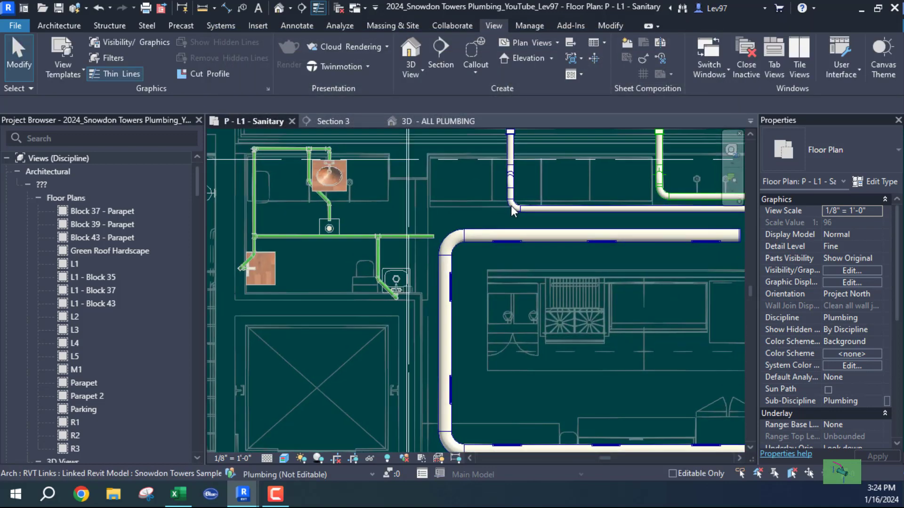
Step: Compare the vent routing with the linked ductwork across the floor plan, and undo the display of the HVAC link
scroll(483, 305, down, 3)
scroll(558, 306, down, 4)
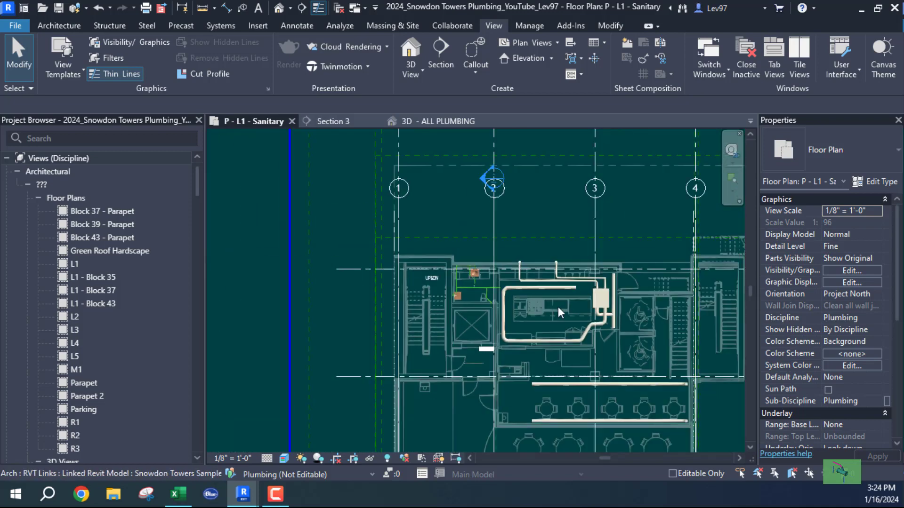
middle_drag(557, 309, 435, 222)
scroll(521, 314, down, 1)
middle_drag(687, 304, 470, 248)
scroll(436, 272, down, 2)
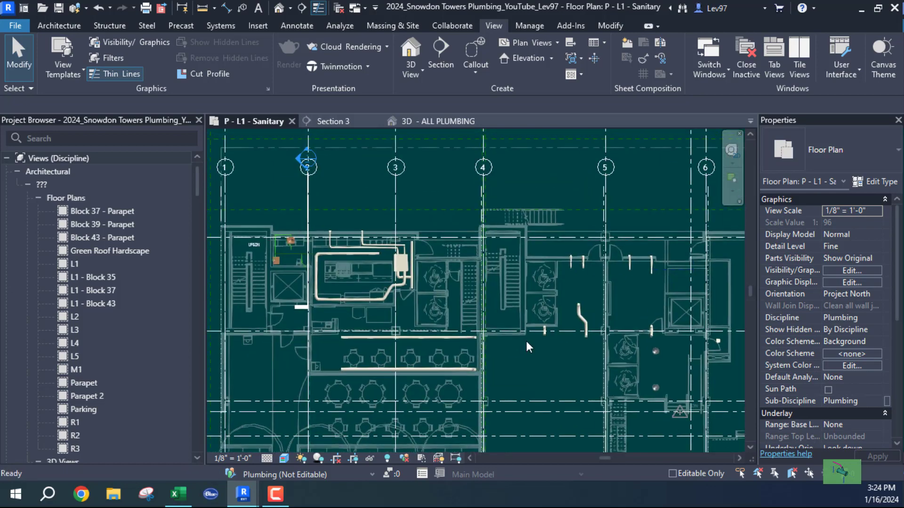
scroll(336, 255, up, 6)
middle_drag(336, 256, 694, 346)
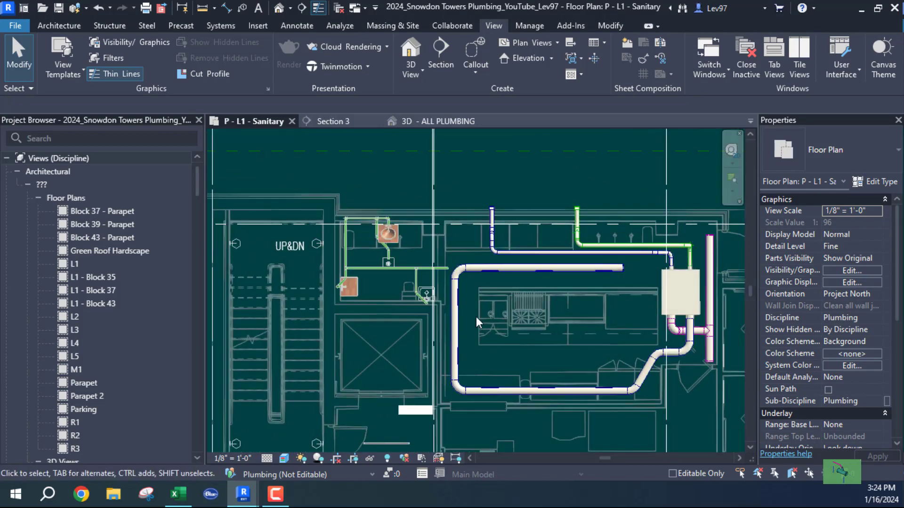
scroll(406, 295, up, 4)
middle_drag(417, 299, 651, 396)
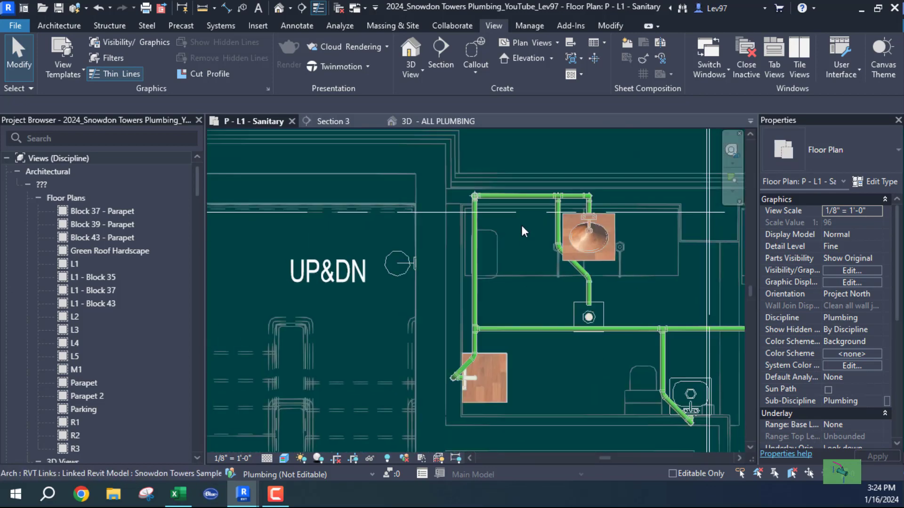
middle_drag(546, 295, 403, 224)
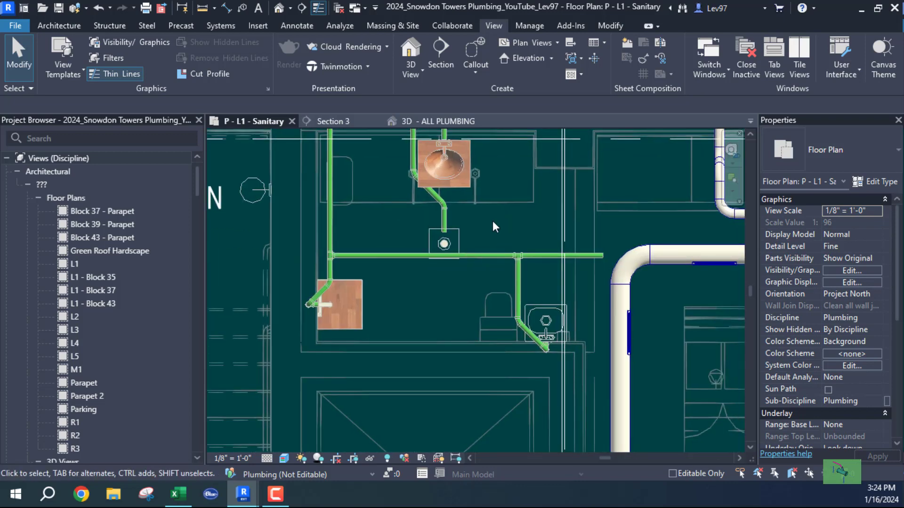
middle_drag(441, 288, 498, 321)
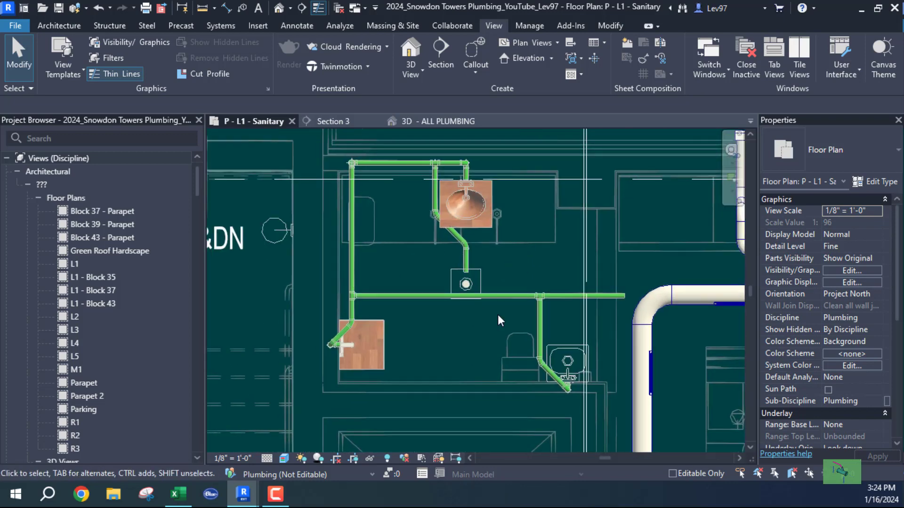
click(98, 10)
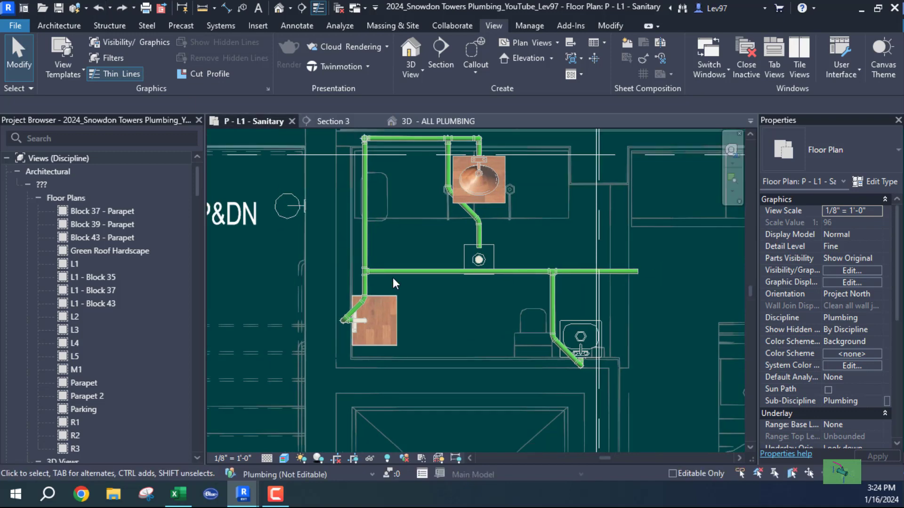
Step: Select the long vent pipe between the corner fitting and the horizontal vent main, and examine its Mechanical - Flow properties
scroll(431, 242, up, 3)
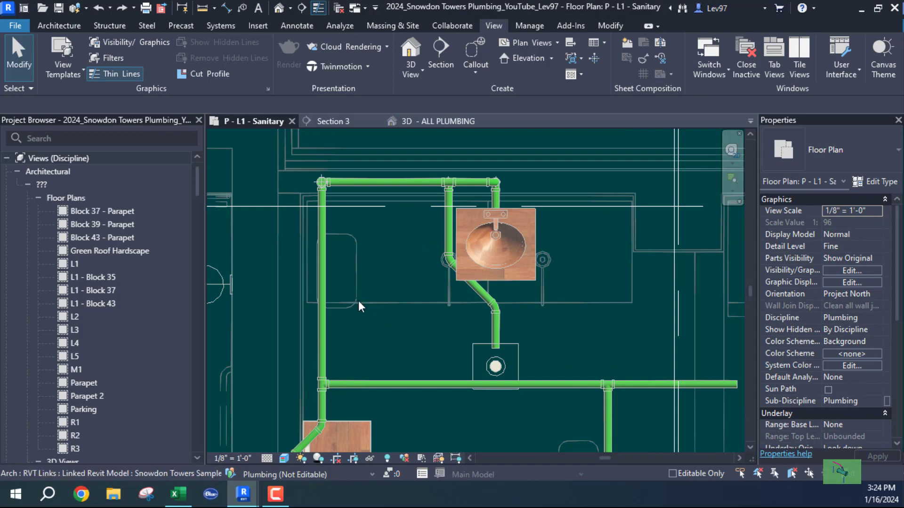
click(324, 262)
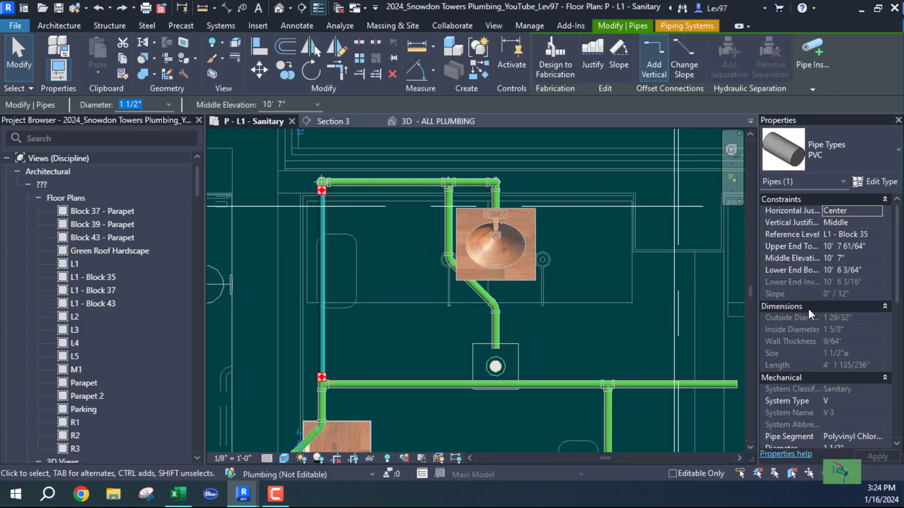
scroll(802, 313, down, 2)
scroll(803, 316, down, 2)
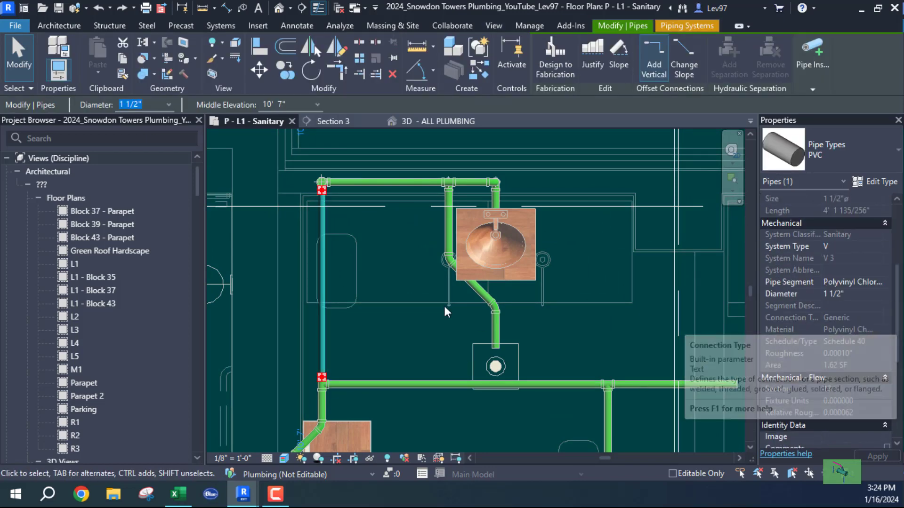
middle_drag(412, 347, 359, 294)
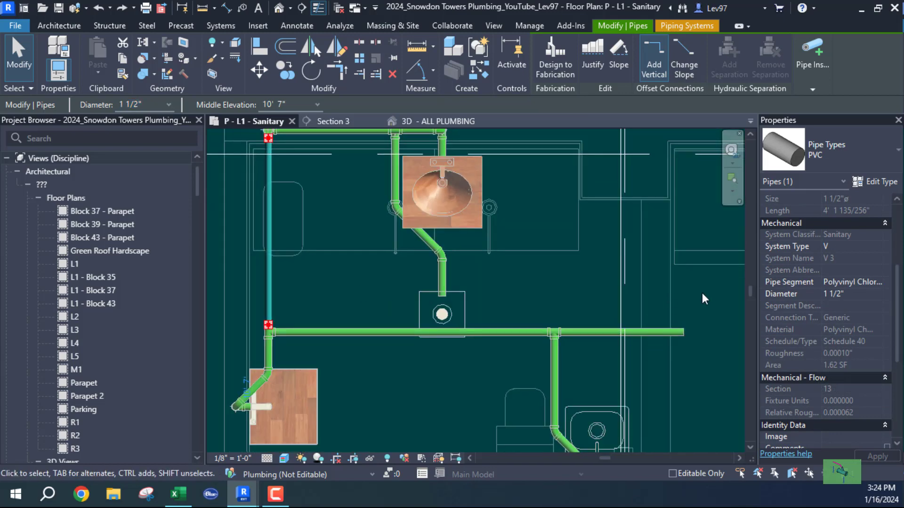
Step: Cap the open end of the horizontal vent main just beyond the hand sink's branch
click(704, 296)
click(666, 332)
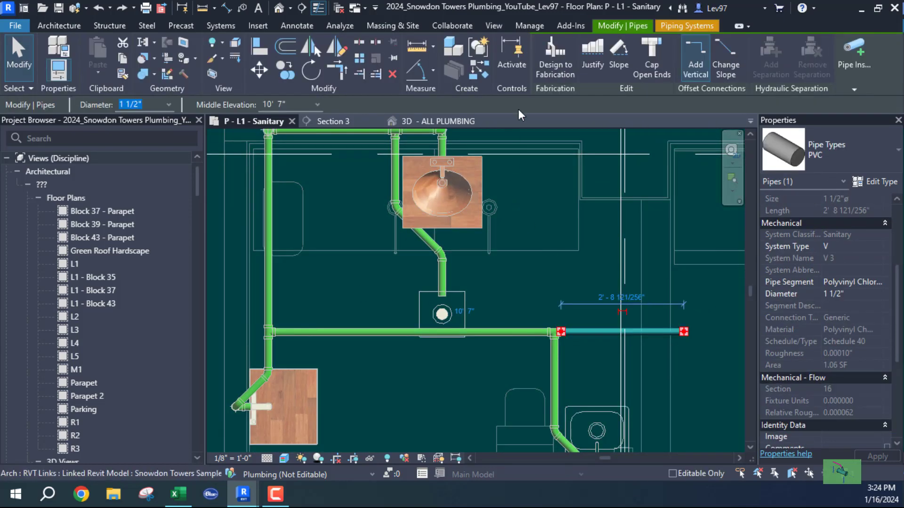
click(649, 64)
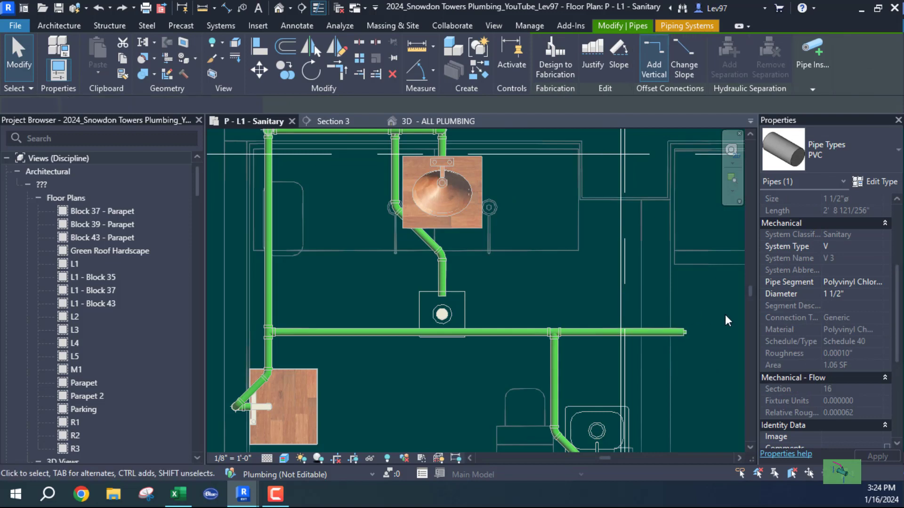
Step: Check the fixture units on the long vent pipe, the pipe inside the wall, and the floor sink and commercial sink vents
click(270, 207)
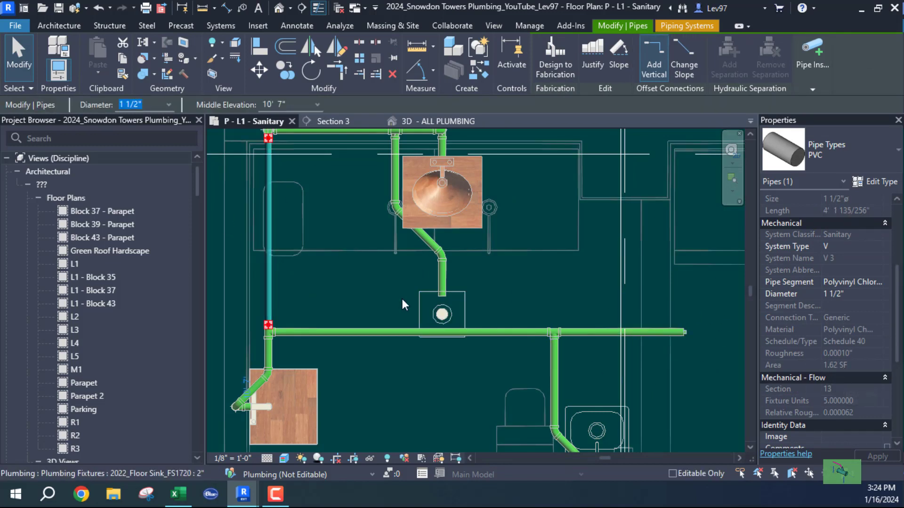
middle_drag(386, 274, 436, 366)
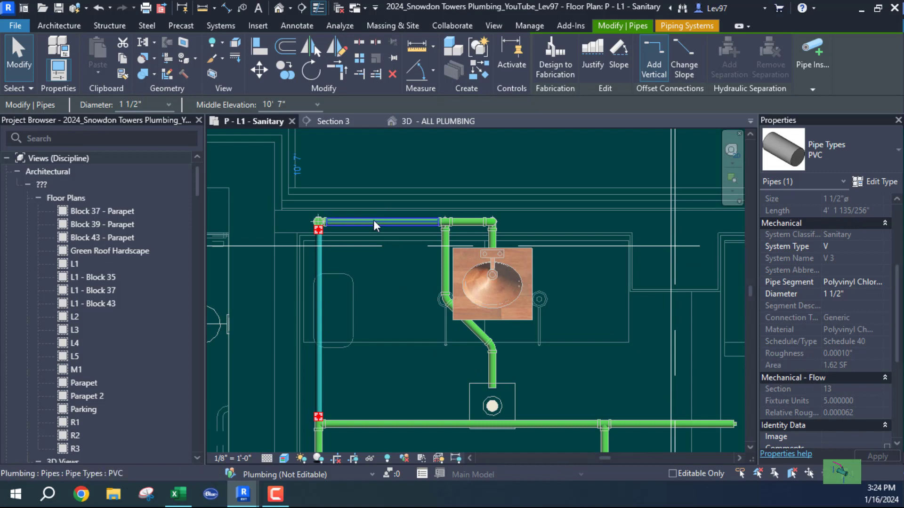
click(386, 223)
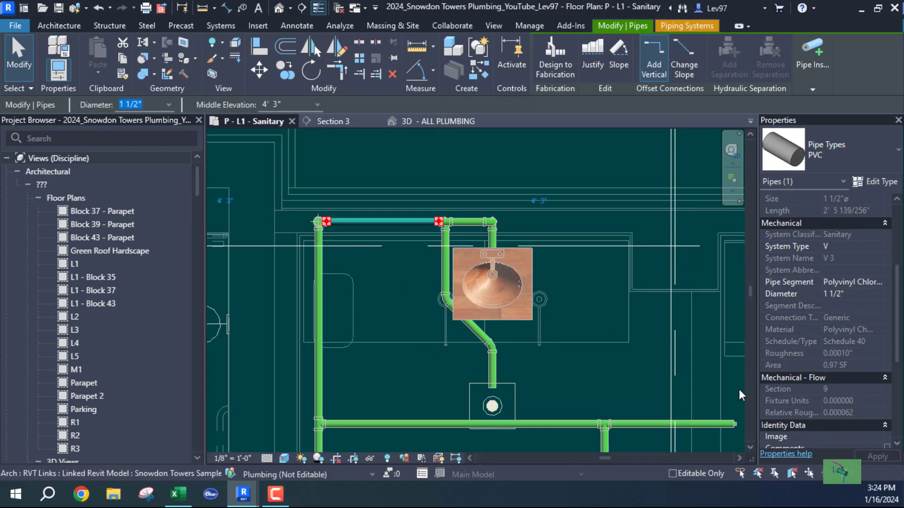
click(494, 362)
scroll(515, 222, up, 2)
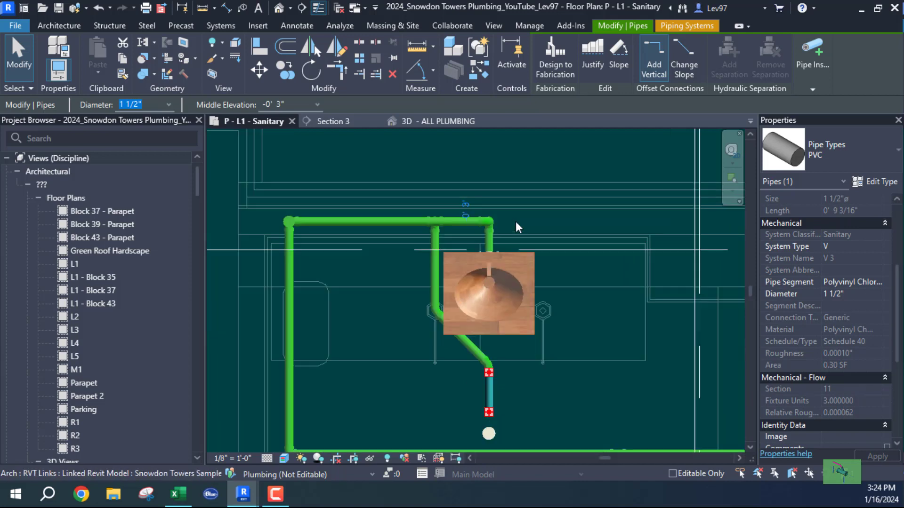
click(494, 241)
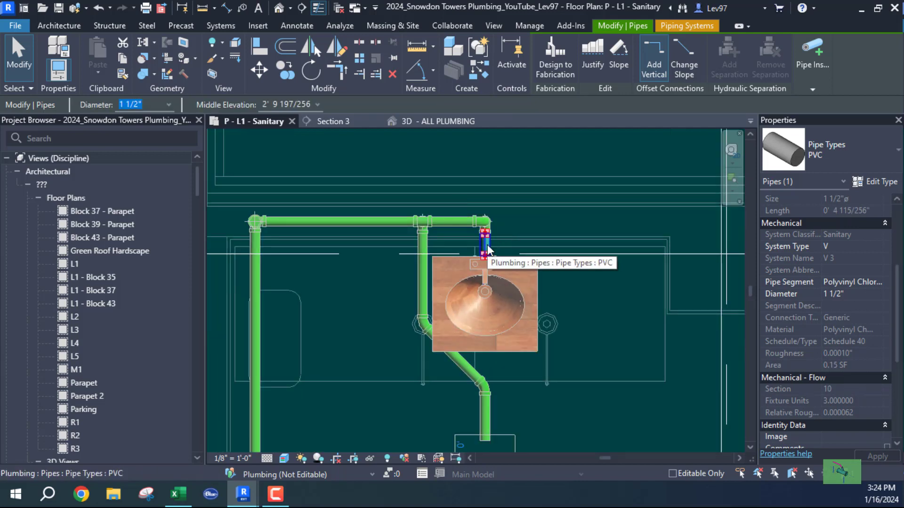
click(419, 269)
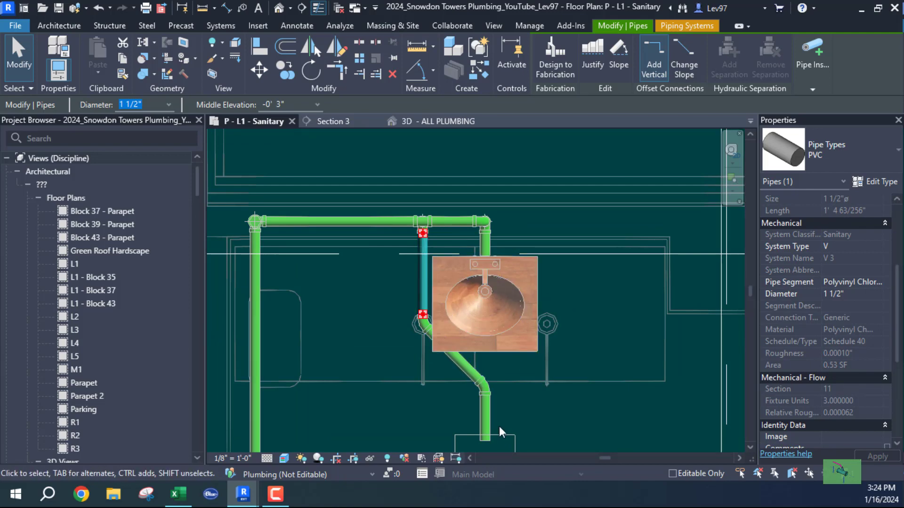
Step: Recheck the flow properties of the horizontal vent pipe between the wall corner and the floor sink tee
scroll(510, 366, down, 2)
scroll(403, 280, up, 2)
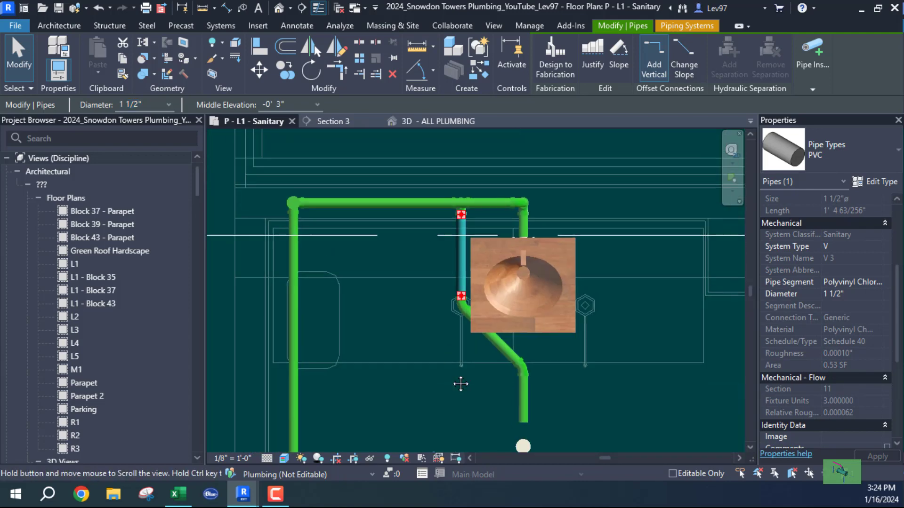
click(417, 293)
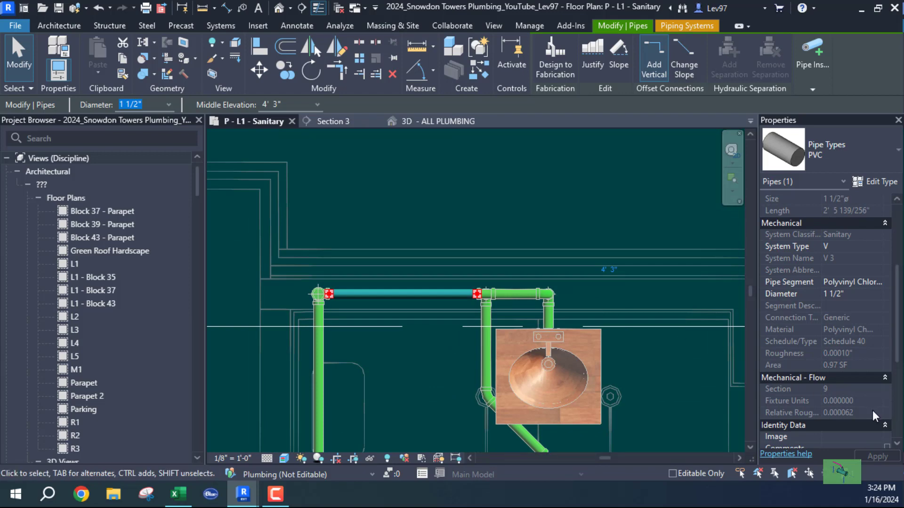
click(443, 380)
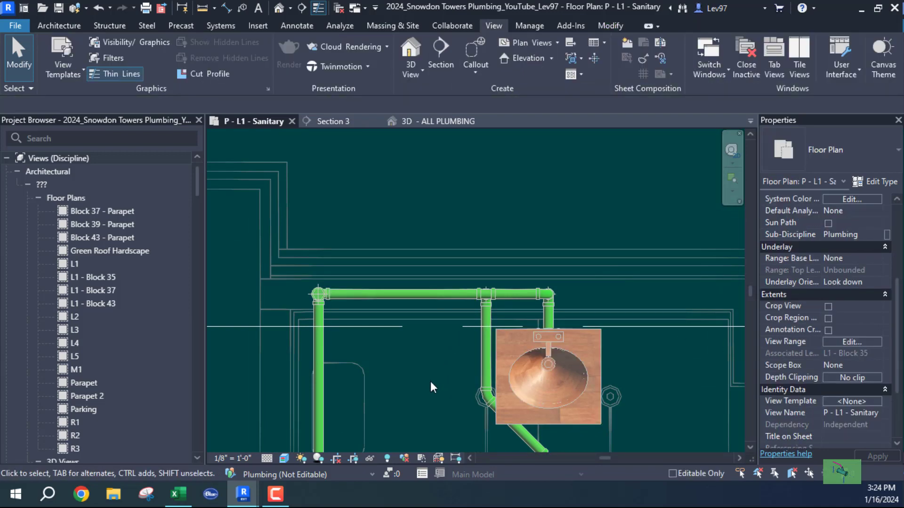
middle_drag(430, 382, 453, 264)
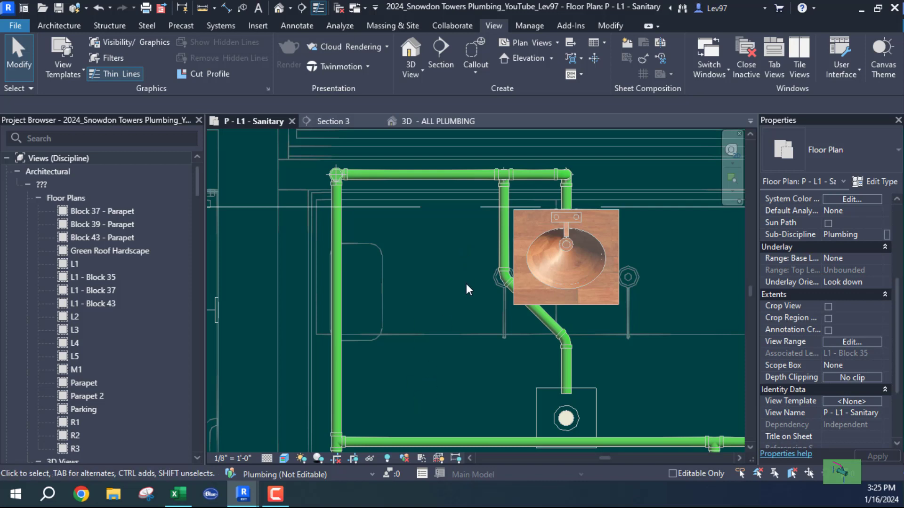
click(428, 174)
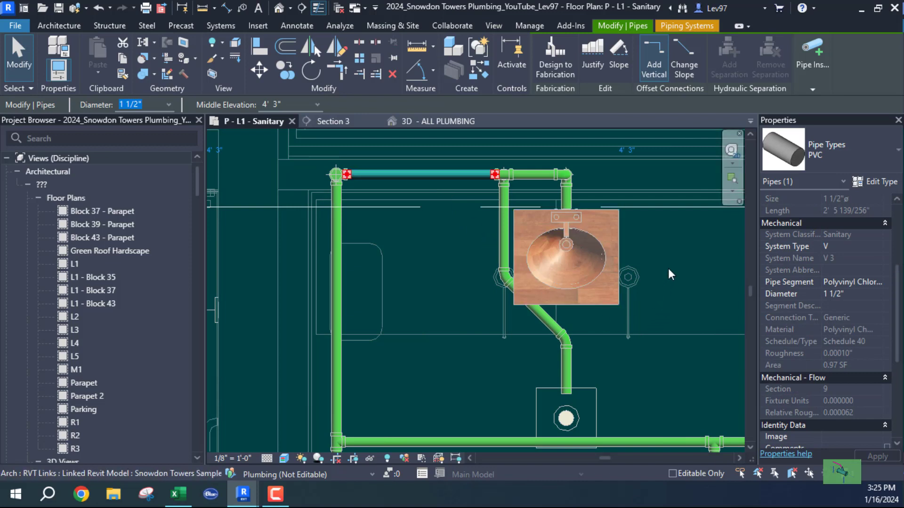
middle_drag(671, 274, 671, 291)
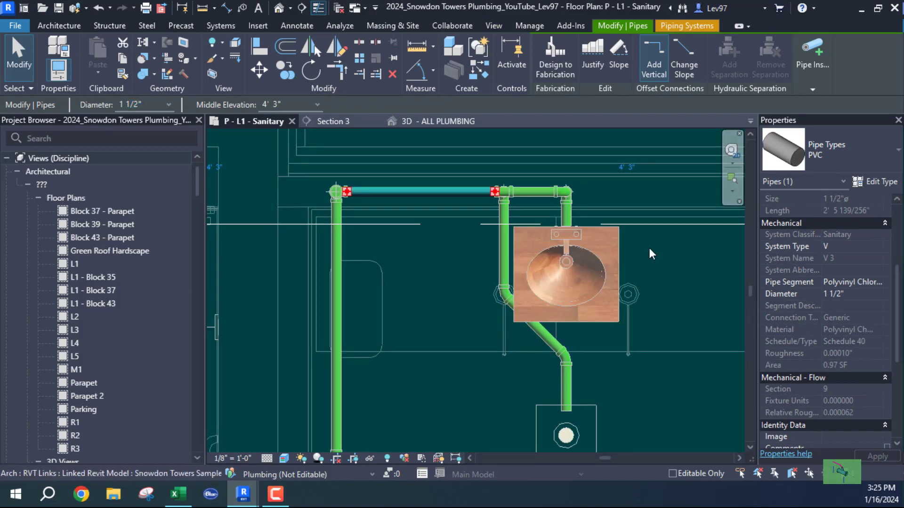
Step: Open the Commerial_SINK family, inspect the flow settings of its vent connector, and close the family
click(621, 245)
click(562, 66)
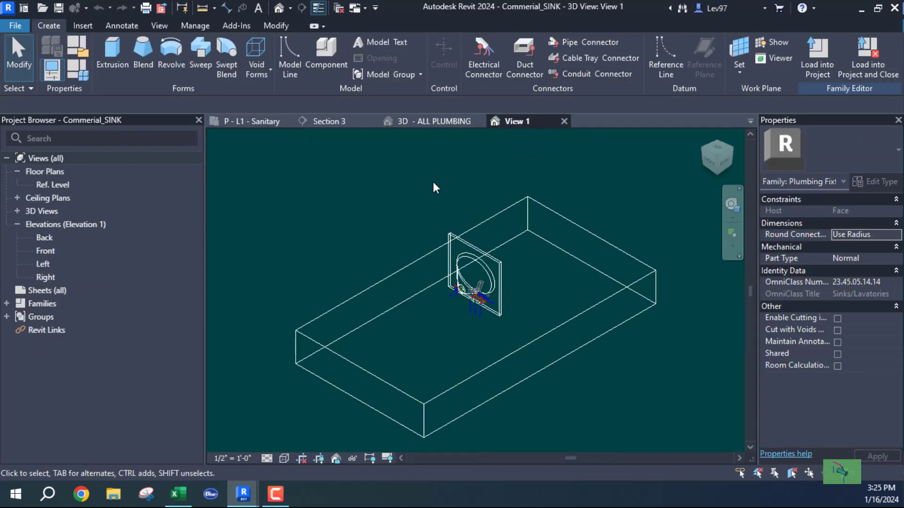
scroll(414, 284, up, 5)
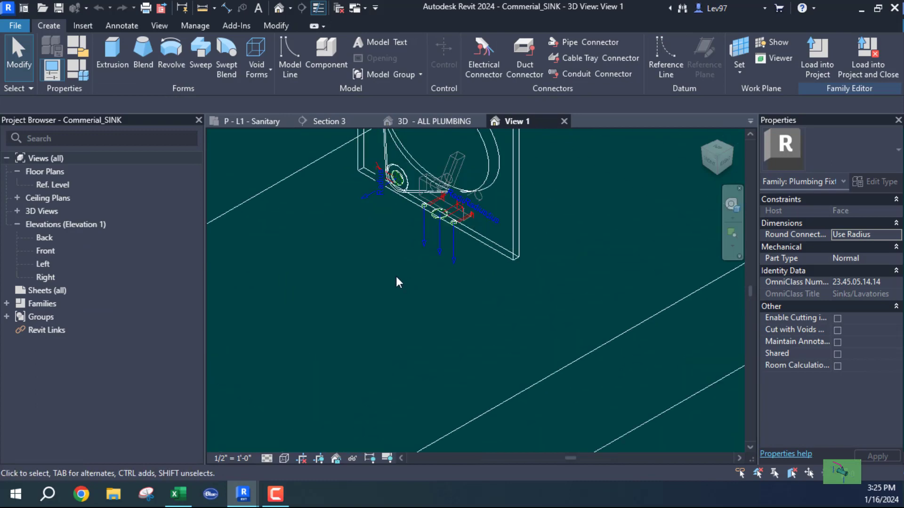
scroll(431, 238, up, 4)
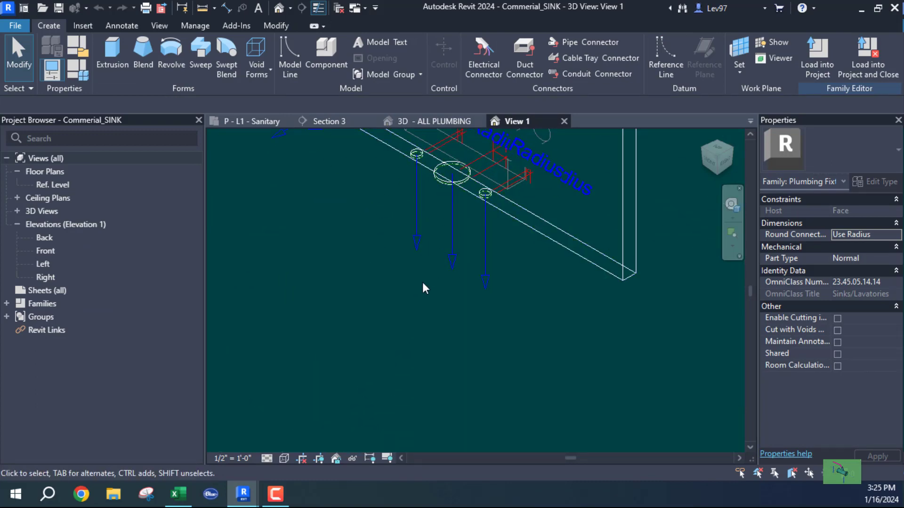
click(451, 261)
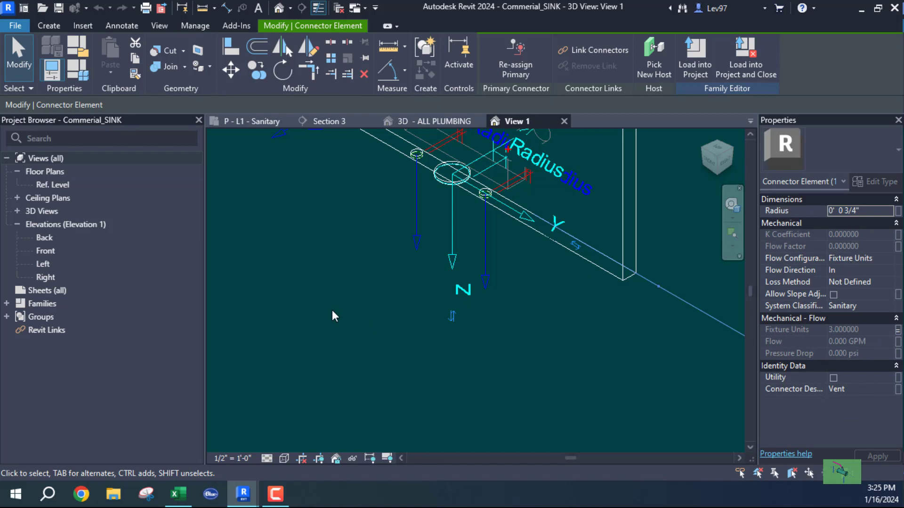
click(564, 122)
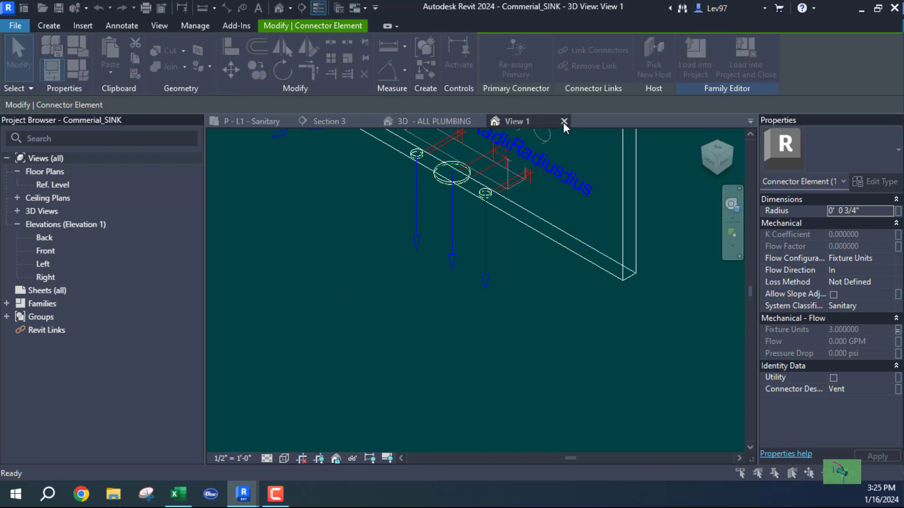
click(479, 255)
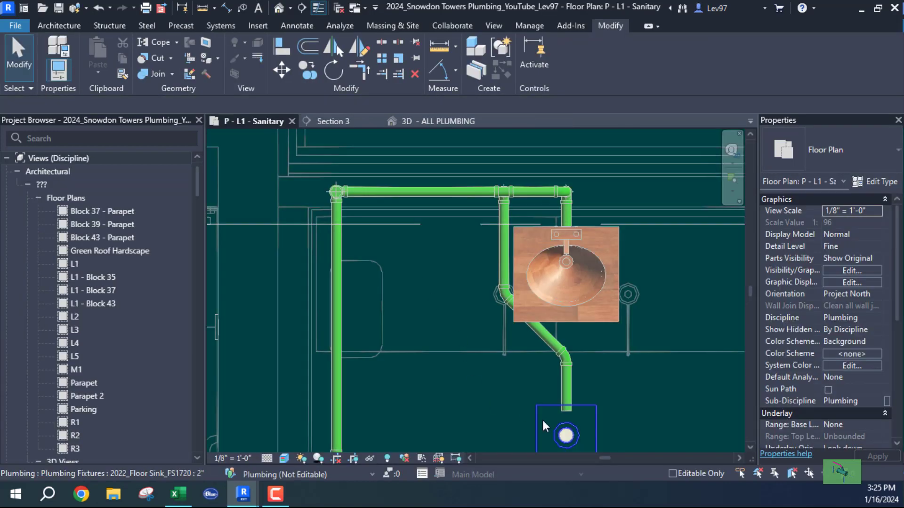
Step: Open the 2022_Floor Sink_FS1720 family and select its side vent connector to check the flow direction and fixture units
click(543, 419)
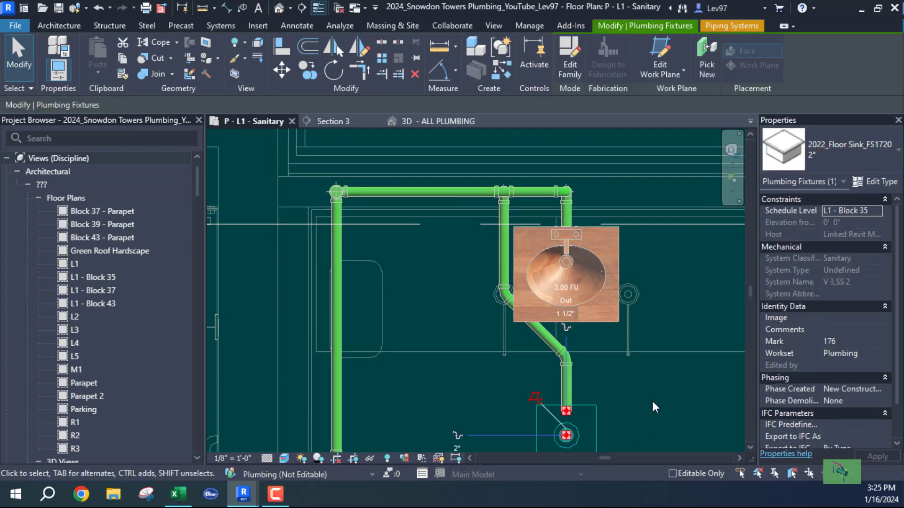
click(564, 66)
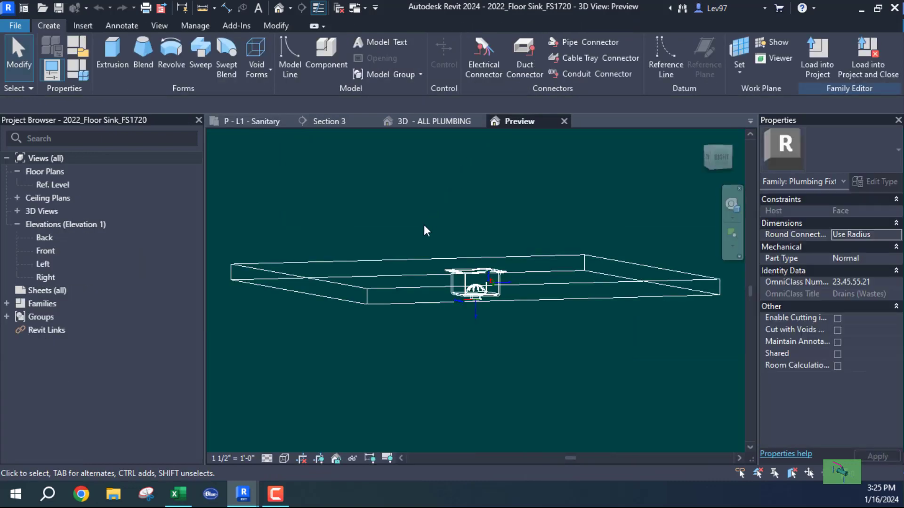
shift+middle_drag(493, 258, 562, 288)
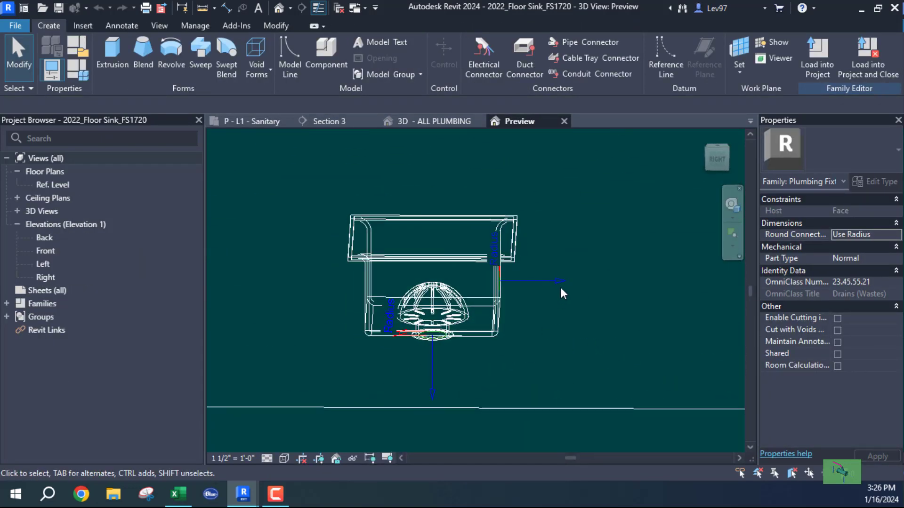
click(556, 281)
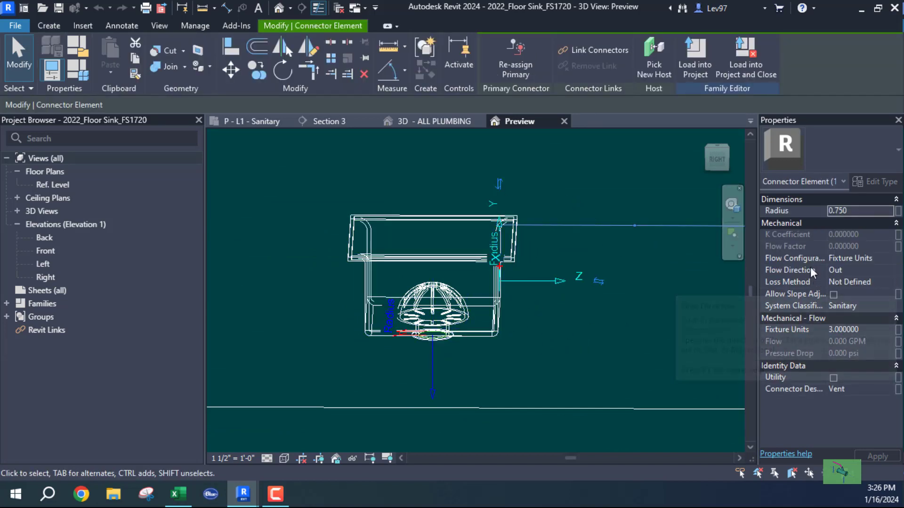
Step: Set the flow direction of the floor sink's side vent connector to In
click(849, 269)
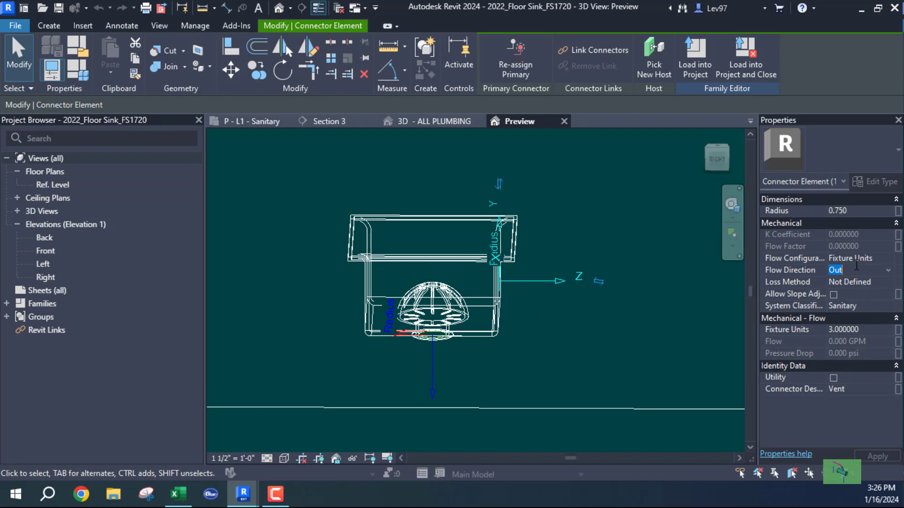
click(889, 271)
click(837, 283)
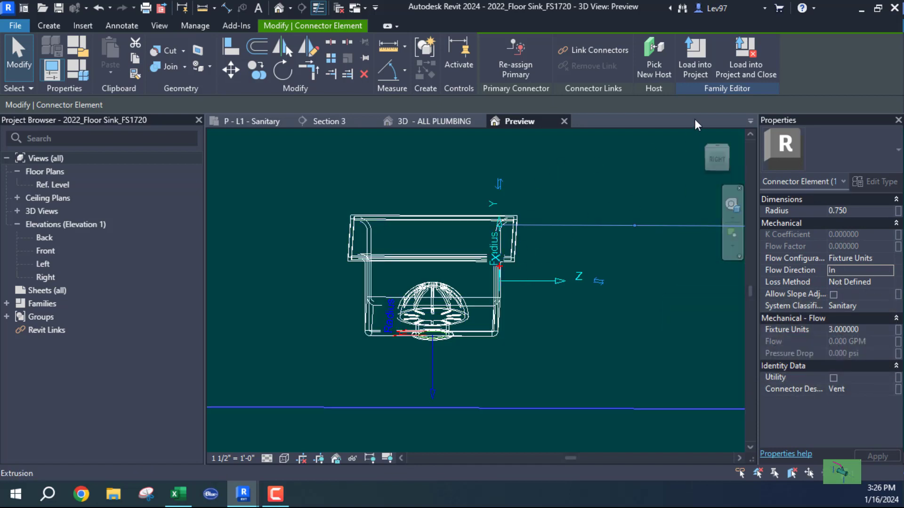
Step: Save the floor sink family over its existing file and reload it into the project, making it editable and overwriting the existing version and parameter values
click(747, 75)
click(424, 256)
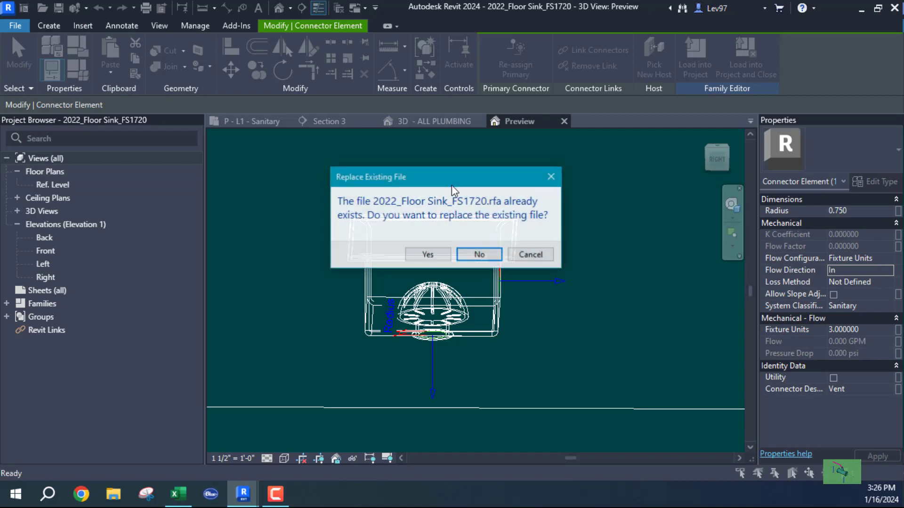
click(429, 255)
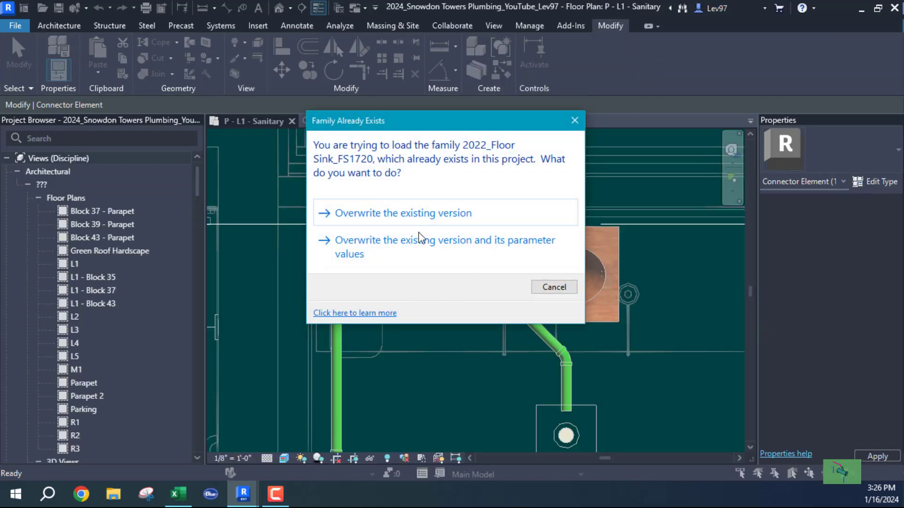
click(369, 241)
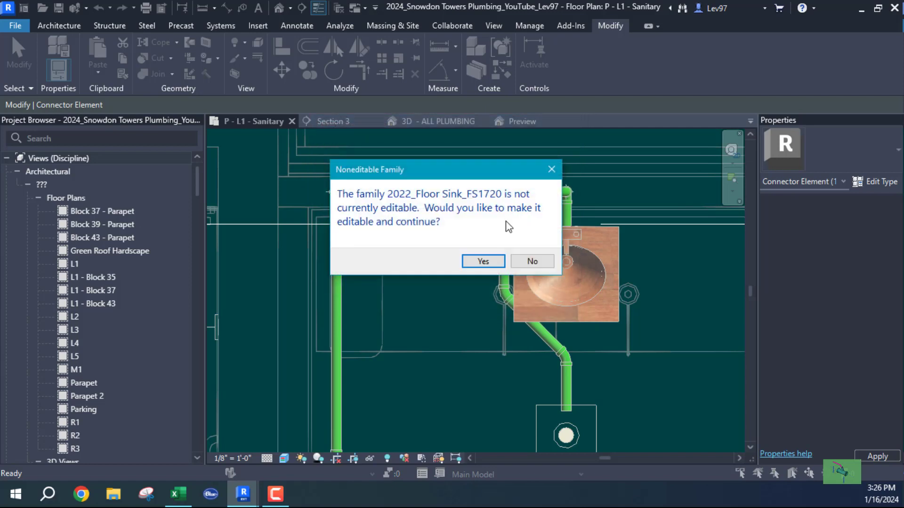
click(485, 262)
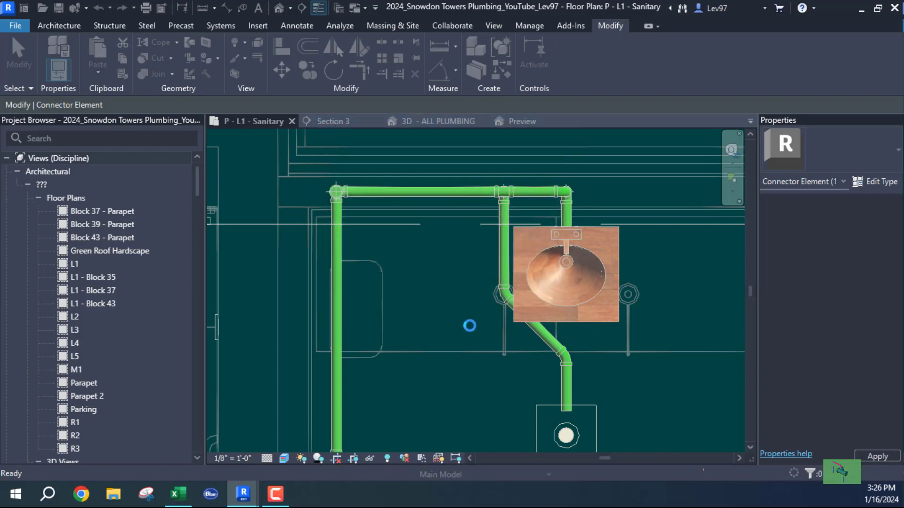
Step: Check the fixture units on the horizontal vent pipe between the wall corner and the floor sink tee, using the reloaded family
middle_drag(443, 295, 492, 387)
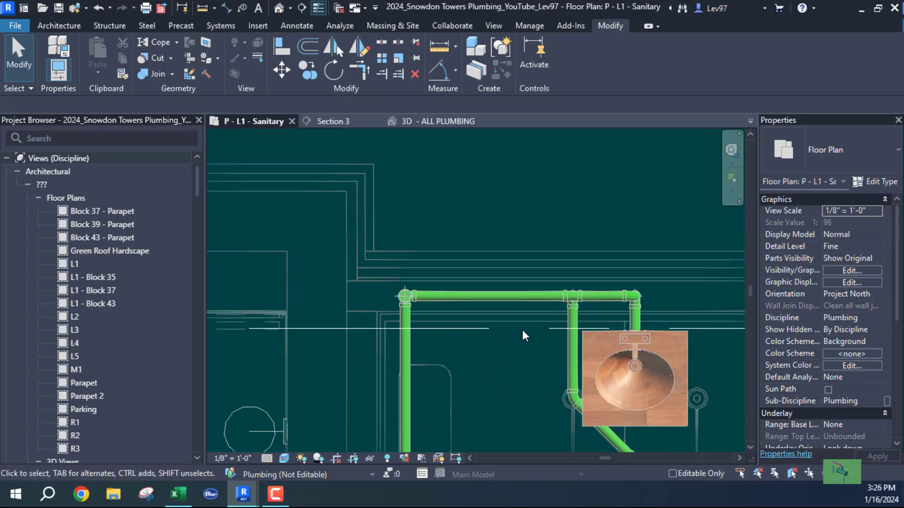
click(510, 298)
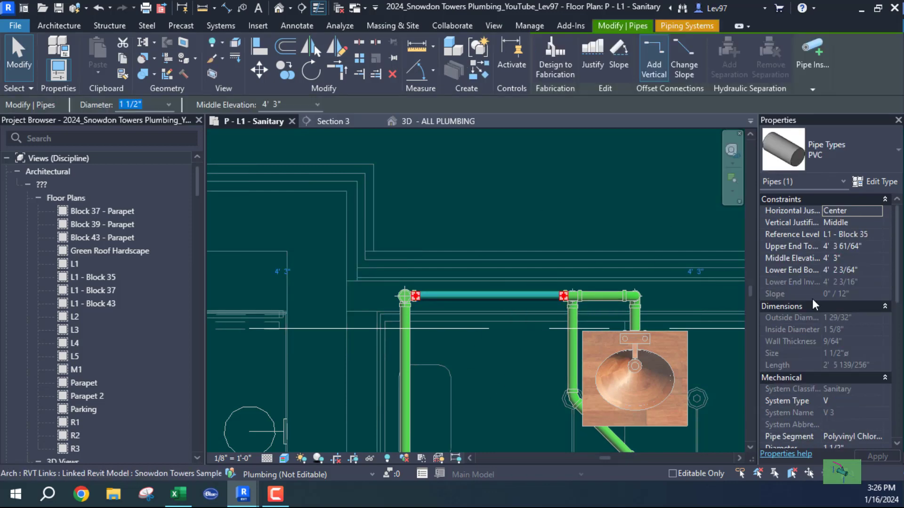
scroll(820, 291, down, 5)
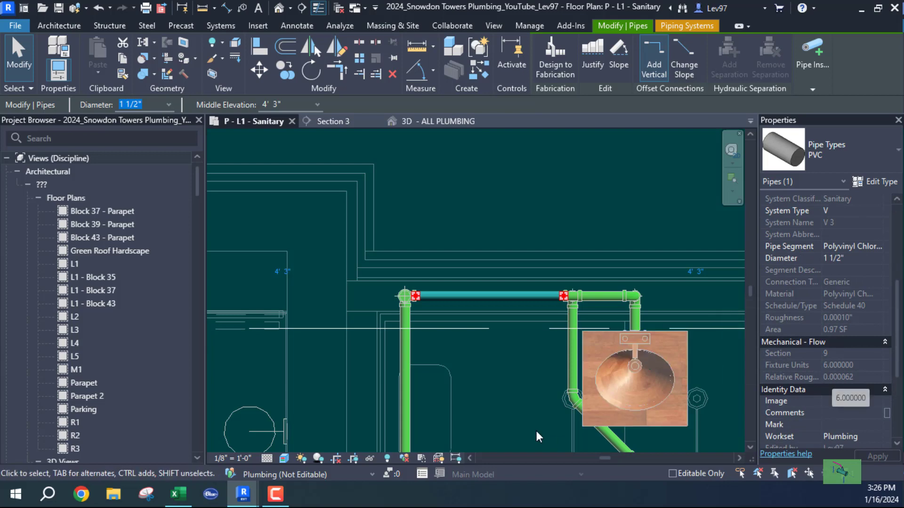
click(511, 368)
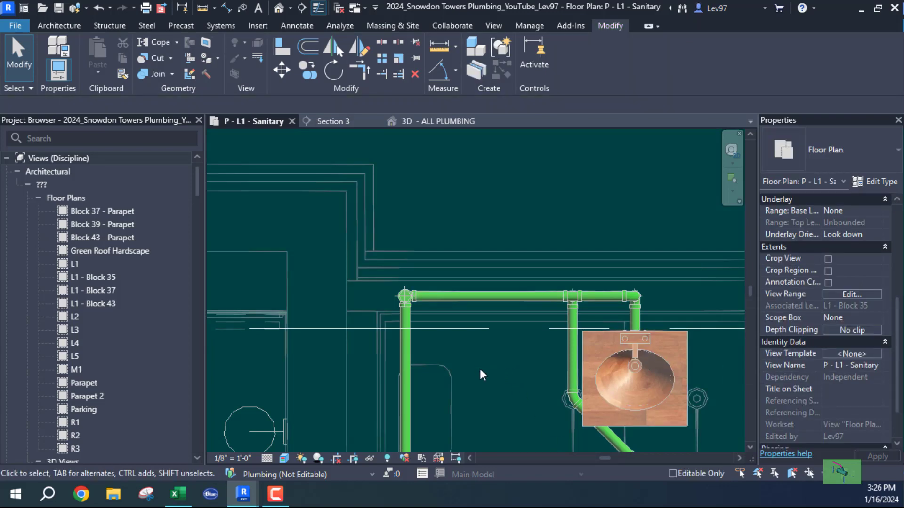
middle_drag(503, 387, 475, 318)
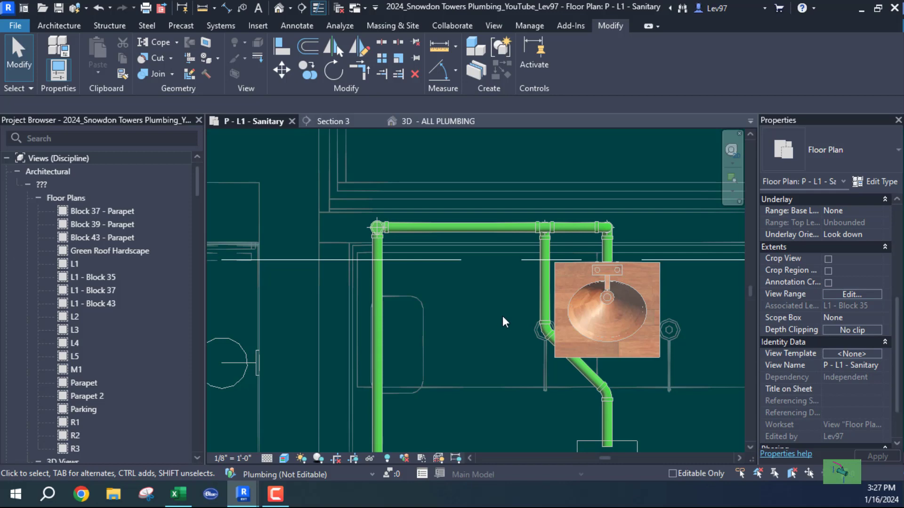
scroll(501, 318, down, 4)
scroll(476, 294, down, 3)
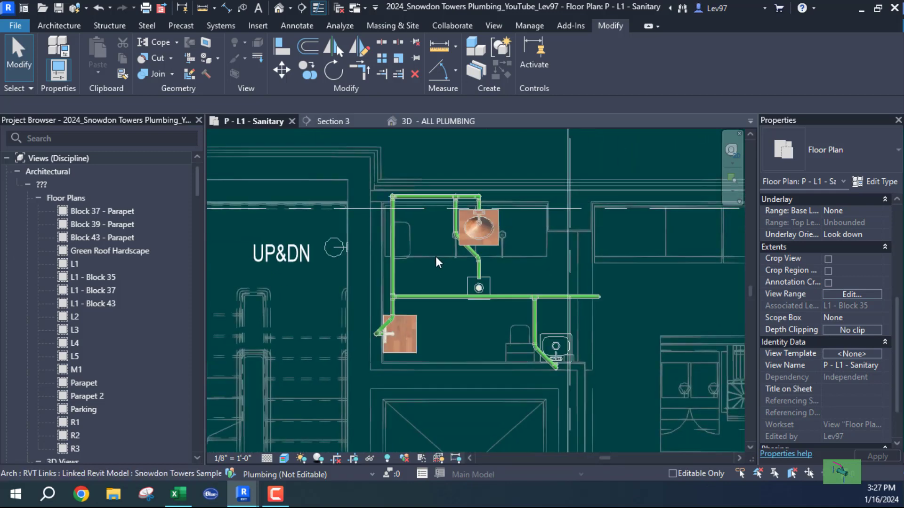